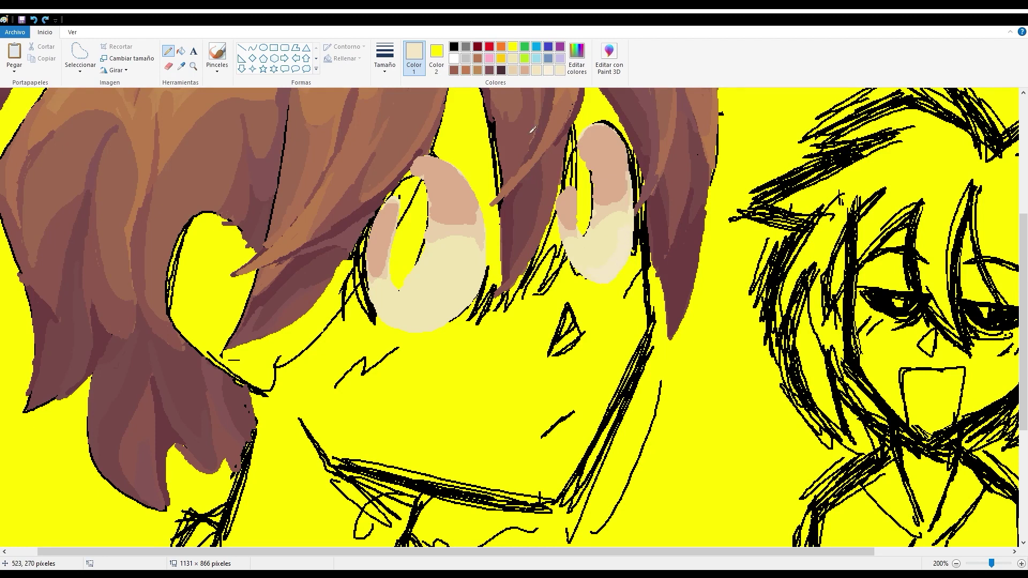
# Blend intermediate tan tones into the upper and side shading of both eyes, using a colour sampled from the eye
pyautogui.click(181, 66)
pyautogui.click(630, 151)
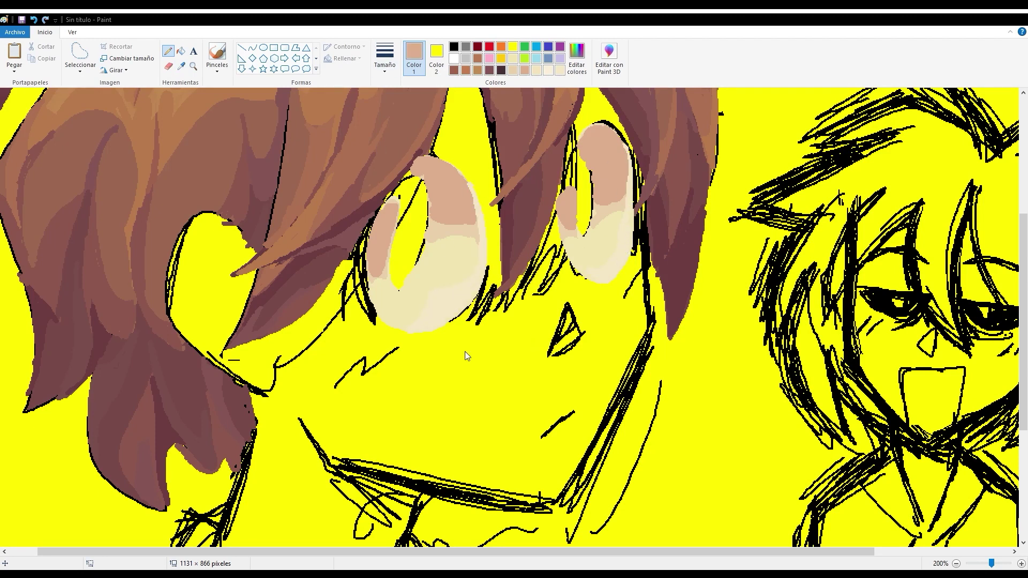
pyautogui.moveTo(389, 235); pyautogui.dragTo(382, 275)
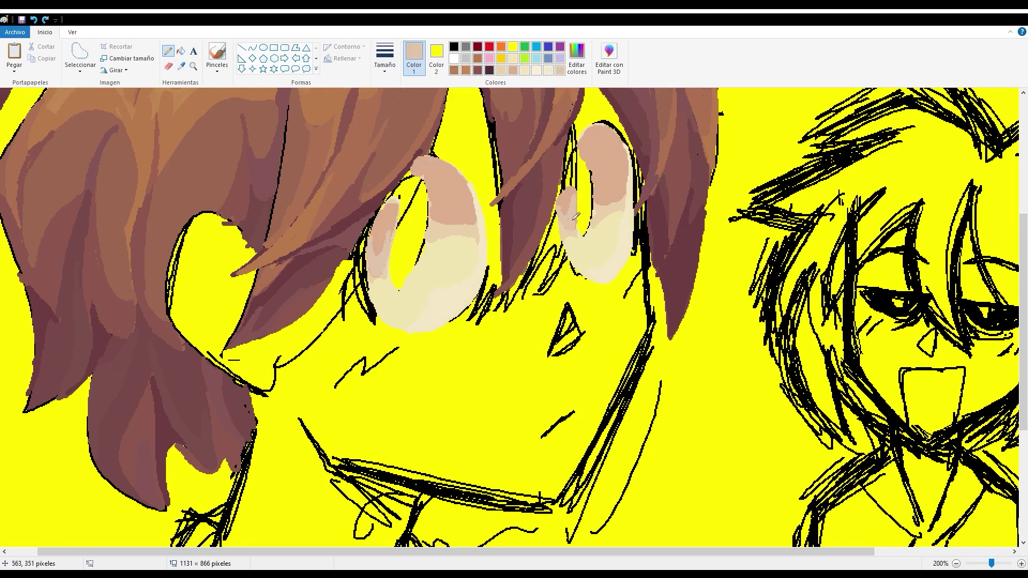
pyautogui.click(560, 70)
pyautogui.moveTo(420, 160); pyautogui.dragTo(460, 178)
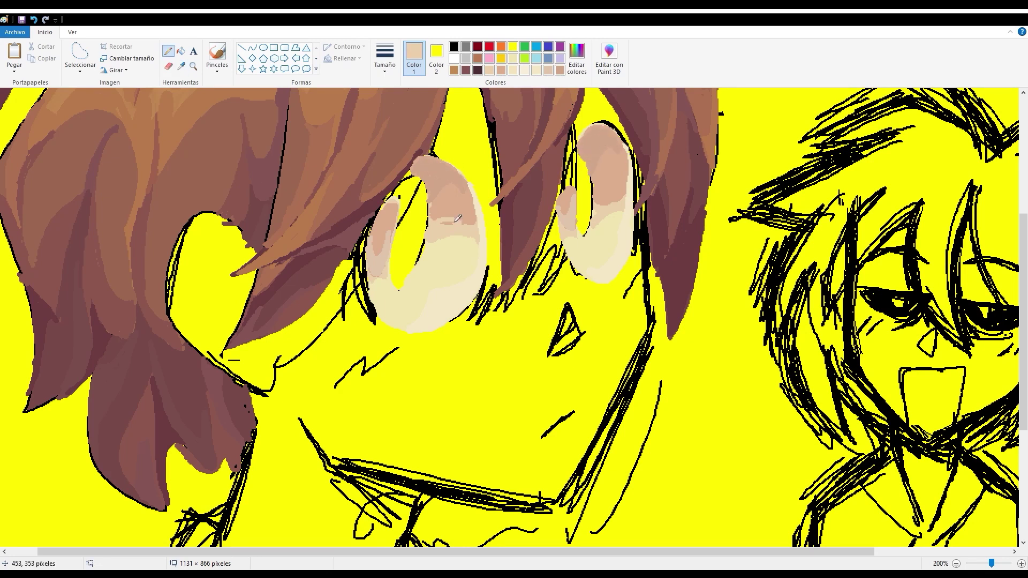
# Rework the upper shading of both eyes with a pinkish tan sampled from the larger eye
pyautogui.click(181, 66)
pyautogui.click(385, 235)
pyautogui.scroll(3, 385, 236)
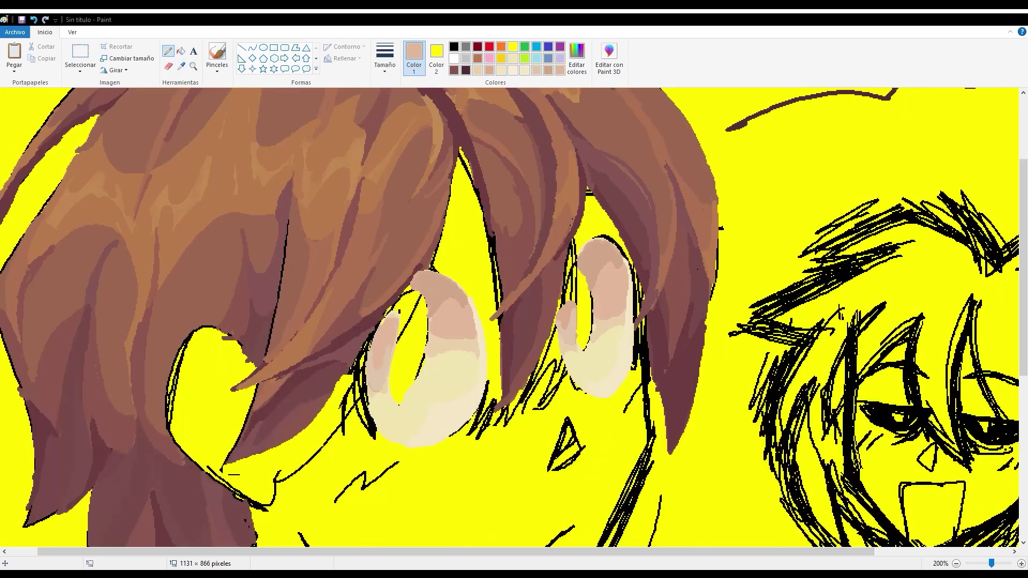
pyautogui.scroll(-3, 662, 279)
pyautogui.click(412, 284)
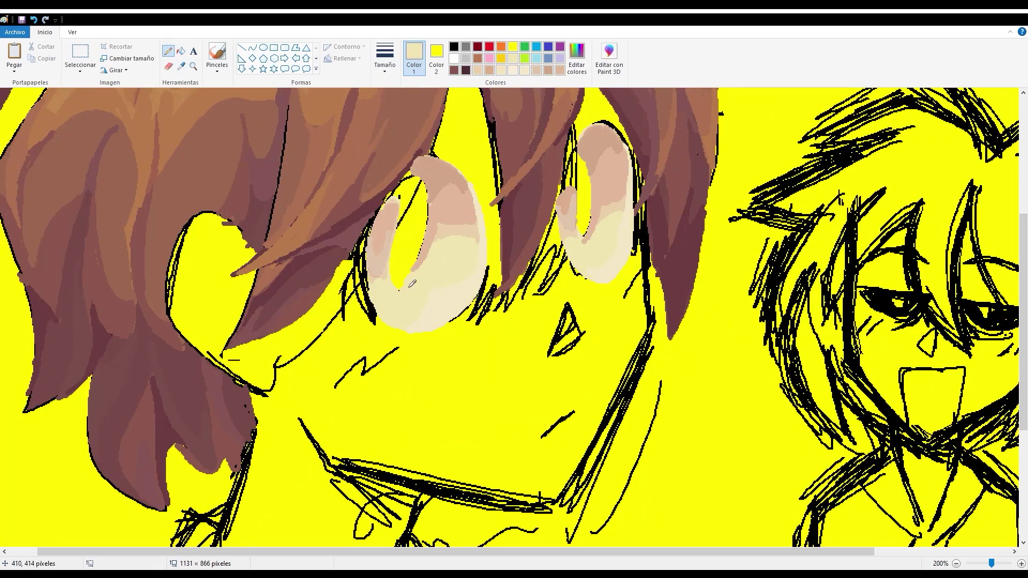
# Paint darker tan strokes along the inner rims of both eyes, beside the yellow pupils
pyautogui.moveTo(390, 197); pyautogui.dragTo(395, 268)
pyautogui.moveTo(578, 228); pyautogui.dragTo(574, 161)
pyautogui.moveTo(396, 199); pyautogui.dragTo(395, 282)
pyautogui.moveTo(575, 155); pyautogui.dragTo(571, 215)
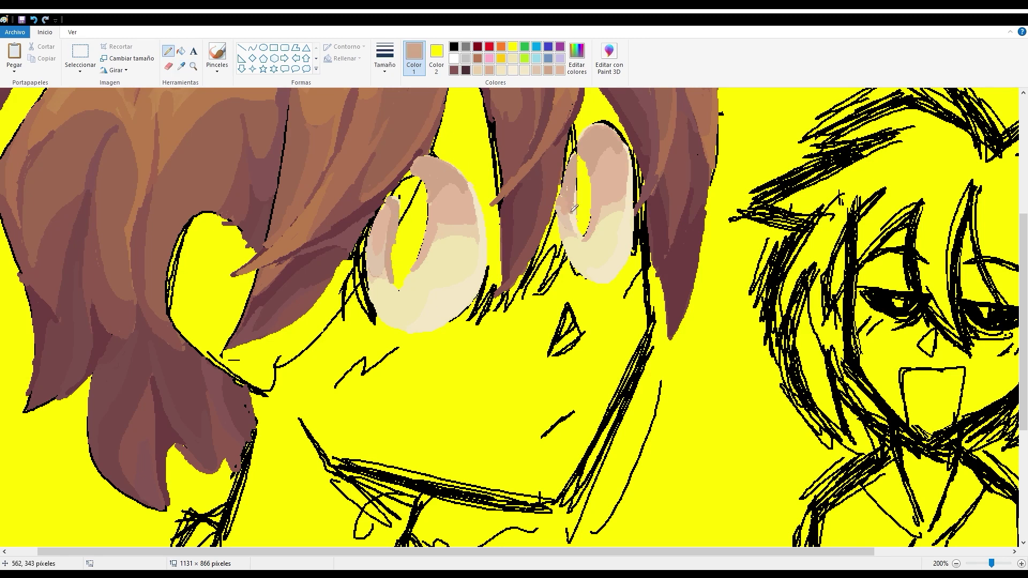
pyautogui.moveTo(578, 180); pyautogui.dragTo(575, 237)
# Add pale cream highlight strokes inside the shaded area of both eyes
pyautogui.click(181, 66)
pyautogui.click(465, 217)
pyautogui.moveTo(617, 202); pyautogui.dragTo(614, 176)
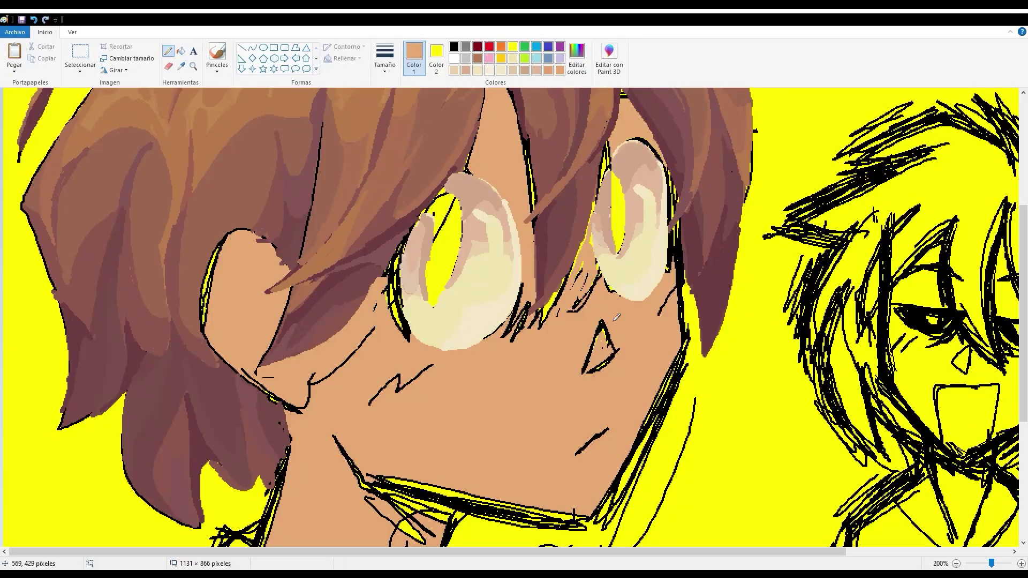
# Paint a pink patch under the chin and a terracotta shadow along the cheek and jaw beside the hair
pyautogui.moveTo(369, 365); pyautogui.dragTo(450, 391)
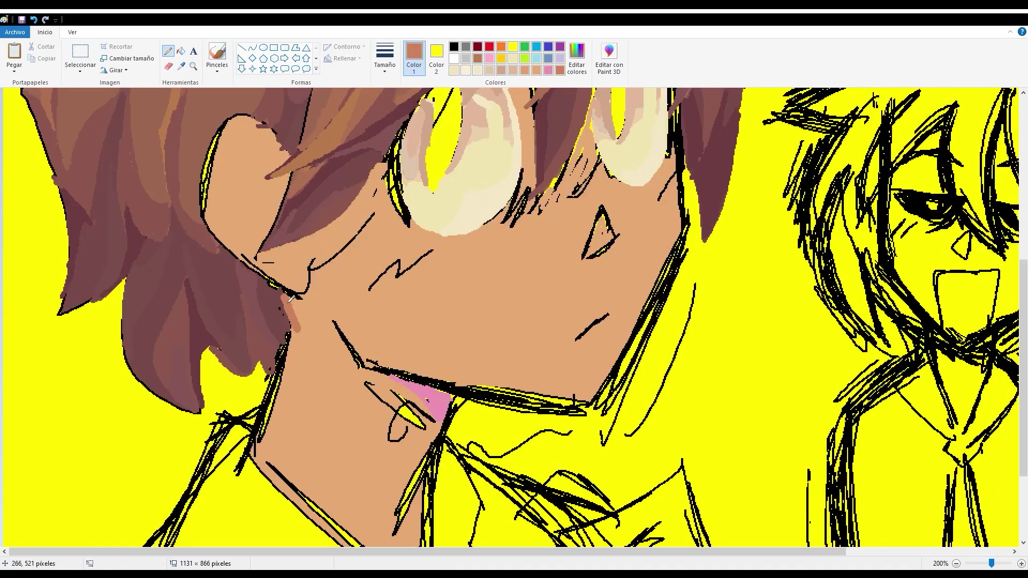
pyautogui.moveTo(300, 332)
pyautogui.mouseDown()
pyautogui.moveTo(348, 252)
pyautogui.moveTo(375, 172)
pyautogui.moveTo(383, 387)
pyautogui.mouseUp()
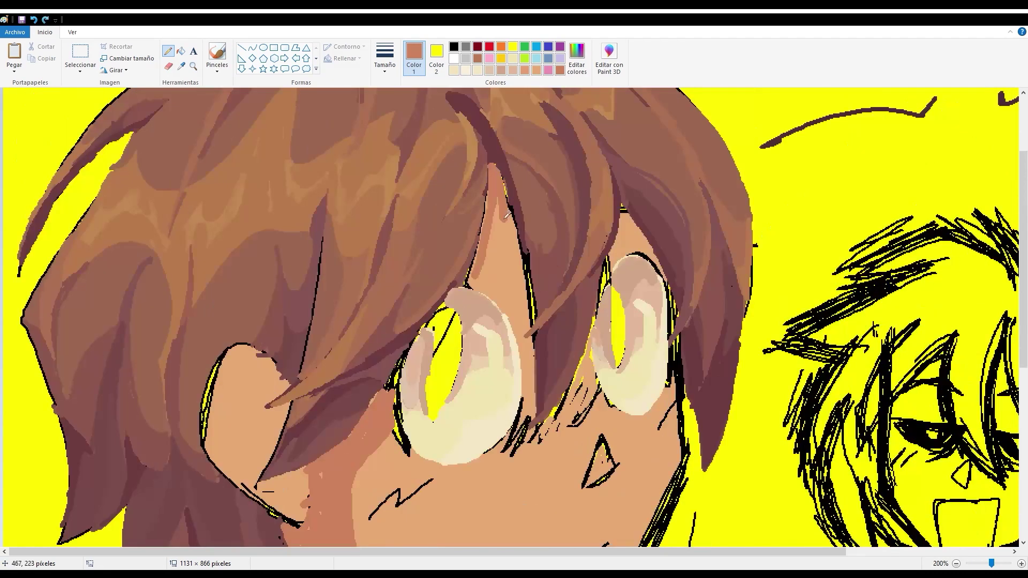
# Shade the skin between the bangs and around the smaller eye with terracotta and a deeper red
pyautogui.moveTo(528, 375)
pyautogui.mouseDown()
pyautogui.moveTo(477, 268)
pyautogui.moveTo(509, 257)
pyautogui.moveTo(496, 235)
pyautogui.mouseUp()
pyautogui.moveTo(622, 214)
pyautogui.mouseDown()
pyautogui.moveTo(651, 260)
pyautogui.moveTo(674, 402)
pyautogui.mouseUp()
pyautogui.moveTo(482, 182); pyautogui.dragTo(530, 316)
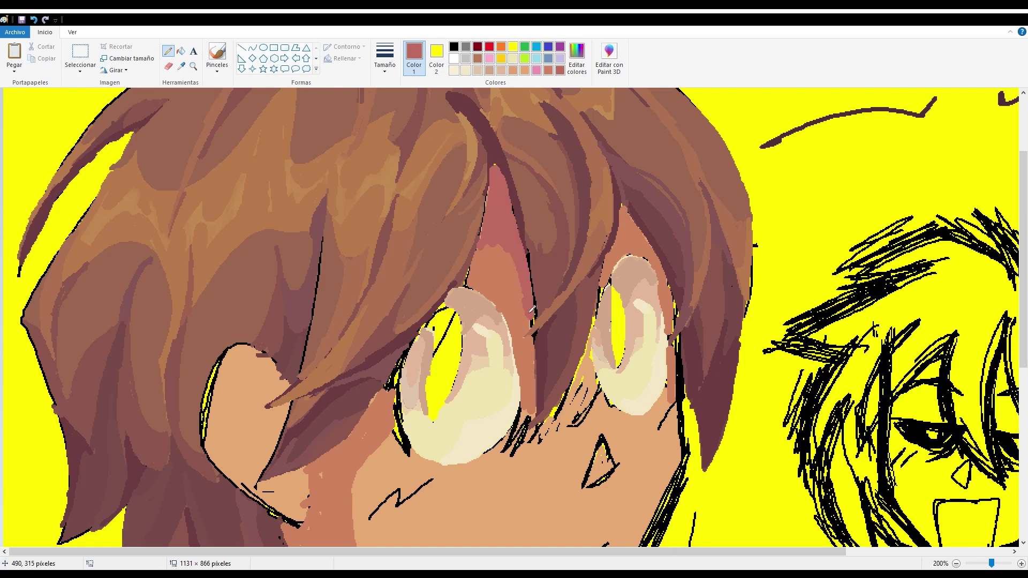
pyautogui.moveTo(618, 209); pyautogui.dragTo(648, 281)
pyautogui.moveTo(643, 236); pyautogui.dragTo(670, 332)
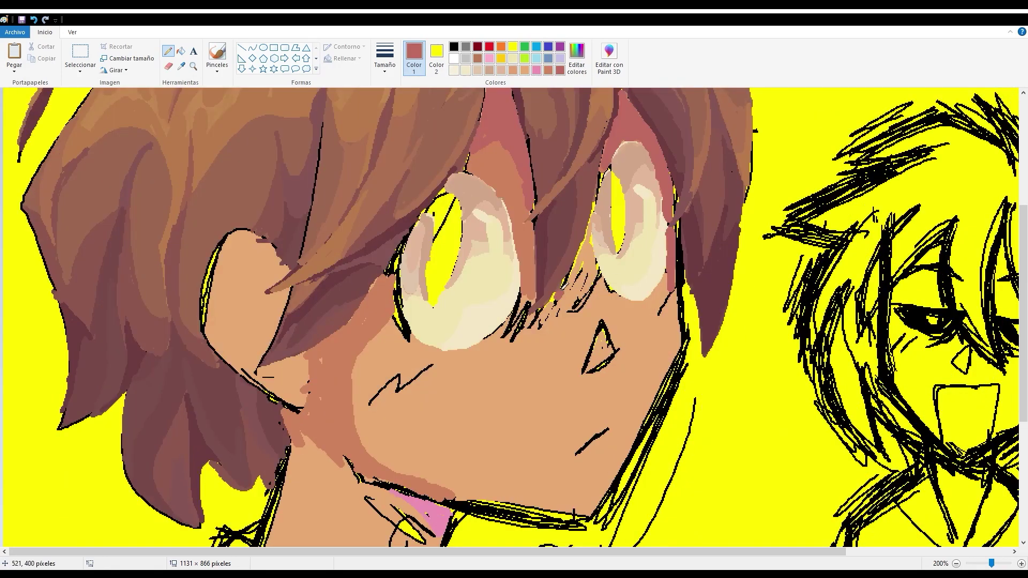
pyautogui.moveTo(561, 286); pyautogui.dragTo(554, 300)
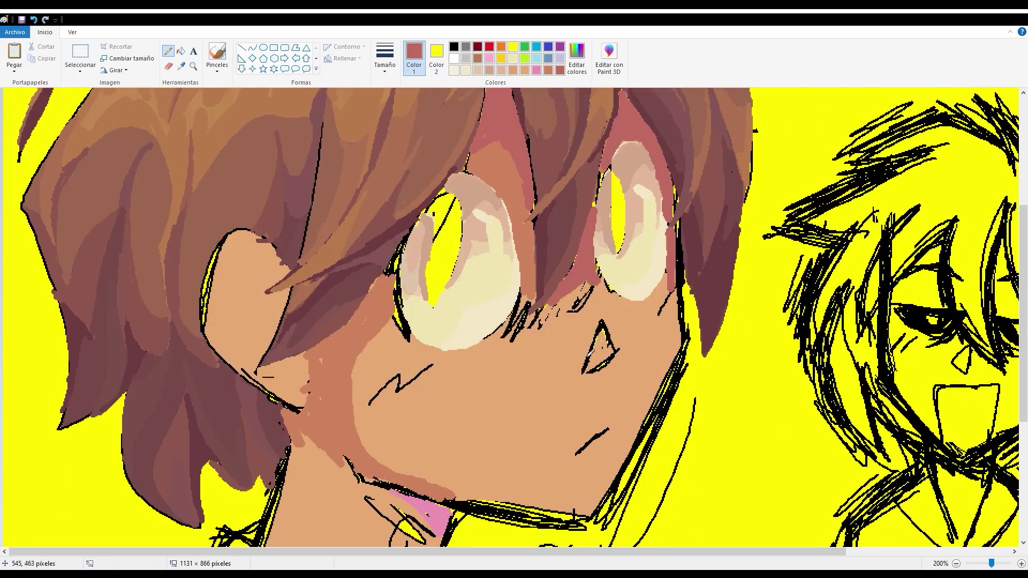
# Paint a red shadow on the underside of the nose and pick up the base skin tone from the face
pyautogui.moveTo(589, 378); pyautogui.dragTo(610, 364)
pyautogui.click(181, 66)
pyautogui.click(568, 407)
pyautogui.hscroll(4, 569, 296)
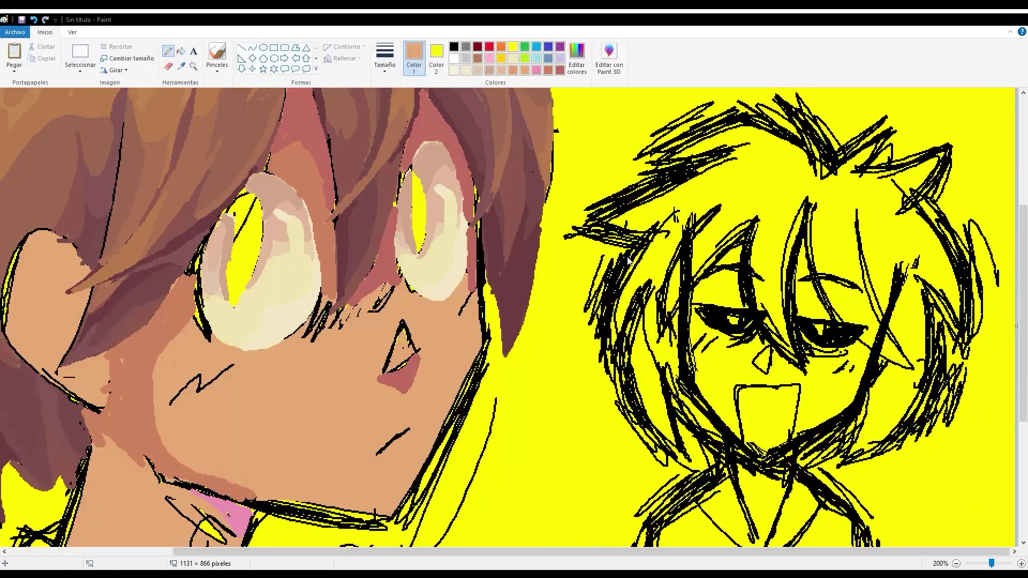
# Add red shadows on the cheek and jaw beside the hair, using the red sampled from the nose shadow
pyautogui.click(181, 66)
pyautogui.click(399, 377)
pyautogui.hscroll(-3, 399, 377)
pyautogui.moveTo(161, 364); pyautogui.dragTo(192, 327)
pyautogui.moveTo(199, 278); pyautogui.dragTo(219, 353)
pyautogui.moveTo(225, 407)
pyautogui.mouseDown()
pyautogui.moveTo(270, 364)
pyautogui.moveTo(257, 450)
pyautogui.mouseUp()
pyautogui.moveTo(305, 283); pyautogui.dragTo(343, 338)
# Clean the cheek shadow's edge with the base skin tone and paint a pale highlight down the nose bridge
pyautogui.click(181, 66)
pyautogui.click(375, 418)
pyautogui.moveTo(305, 375); pyautogui.dragTo(375, 482)
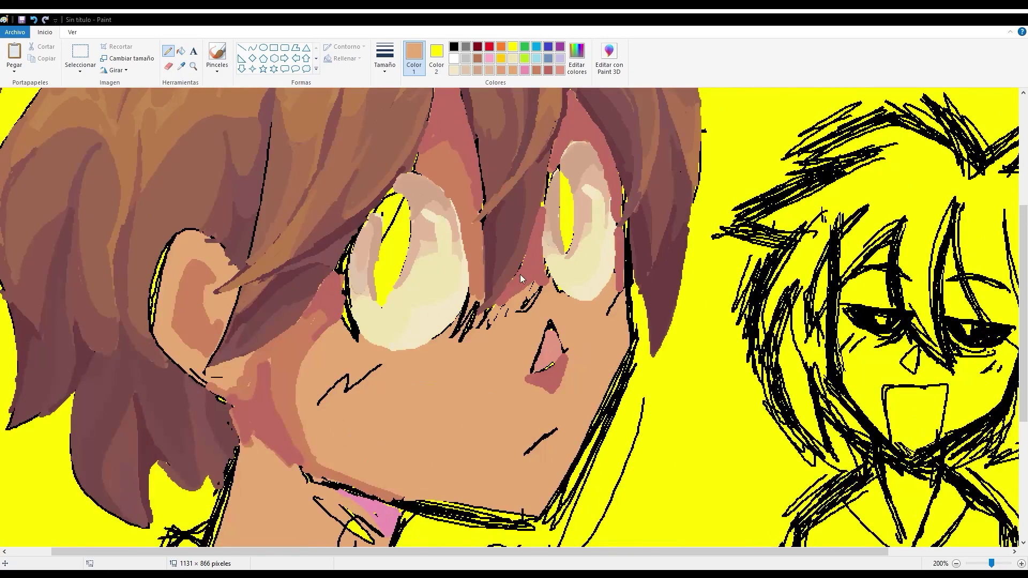
pyautogui.click(536, 370)
pyautogui.moveTo(551, 292); pyautogui.dragTo(568, 343)
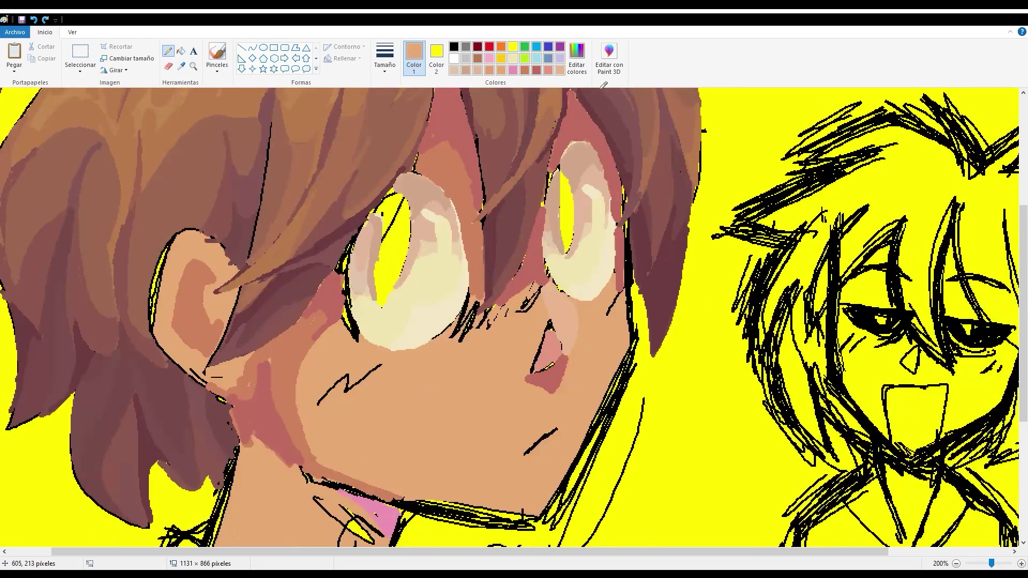
# Shade the skin beneath the larger eye and between the eyes with a tone sampled from below the smaller eye
pyautogui.click(181, 66)
pyautogui.click(616, 291)
pyautogui.moveTo(412, 348); pyautogui.dragTo(466, 316)
pyautogui.moveTo(546, 300)
pyautogui.mouseDown()
pyautogui.moveTo(605, 310)
pyautogui.moveTo(474, 296)
pyautogui.mouseUp()
pyautogui.scroll(3, 474, 296)
pyautogui.scroll(-2, 632, 273)
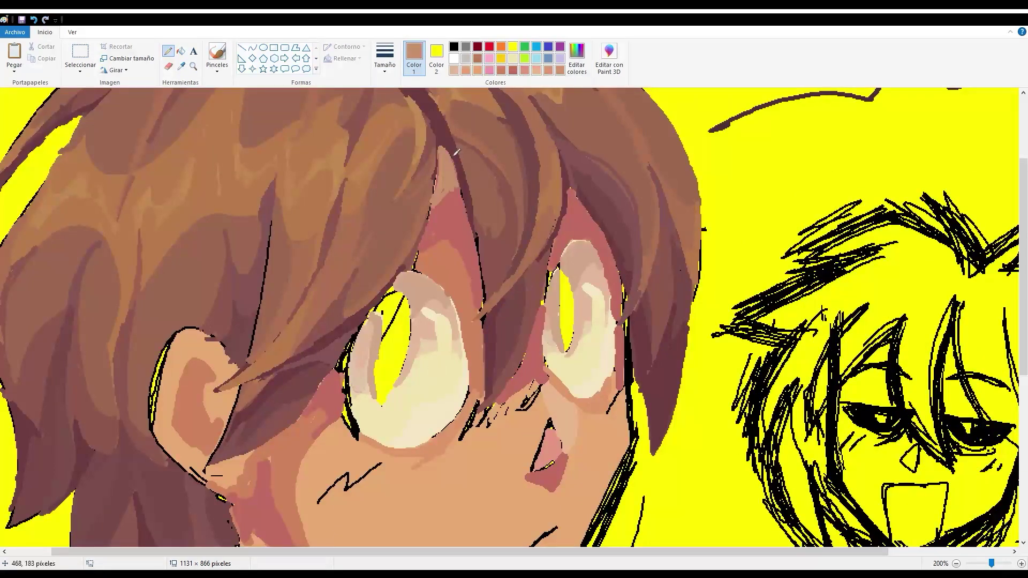
pyautogui.scroll(2, 643, 284)
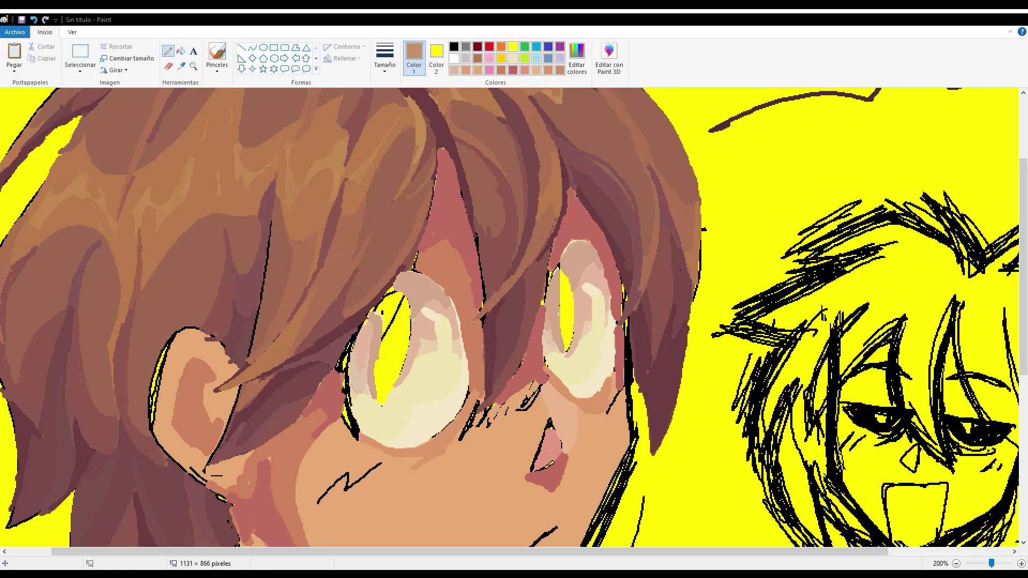
pyautogui.scroll(-2, 416, 372)
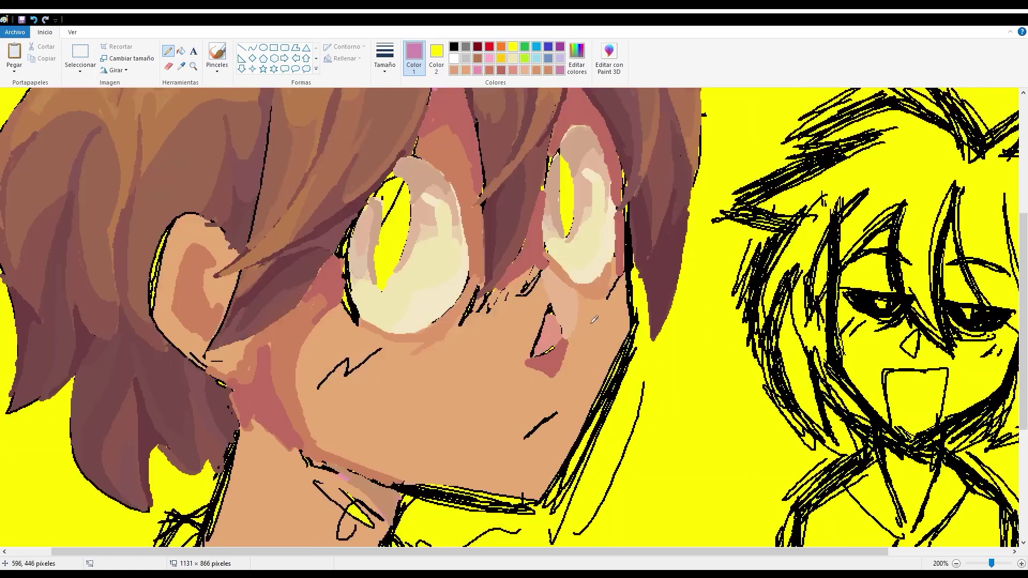
pyautogui.scroll(2, 562, 321)
pyautogui.scroll(2, 551, 268)
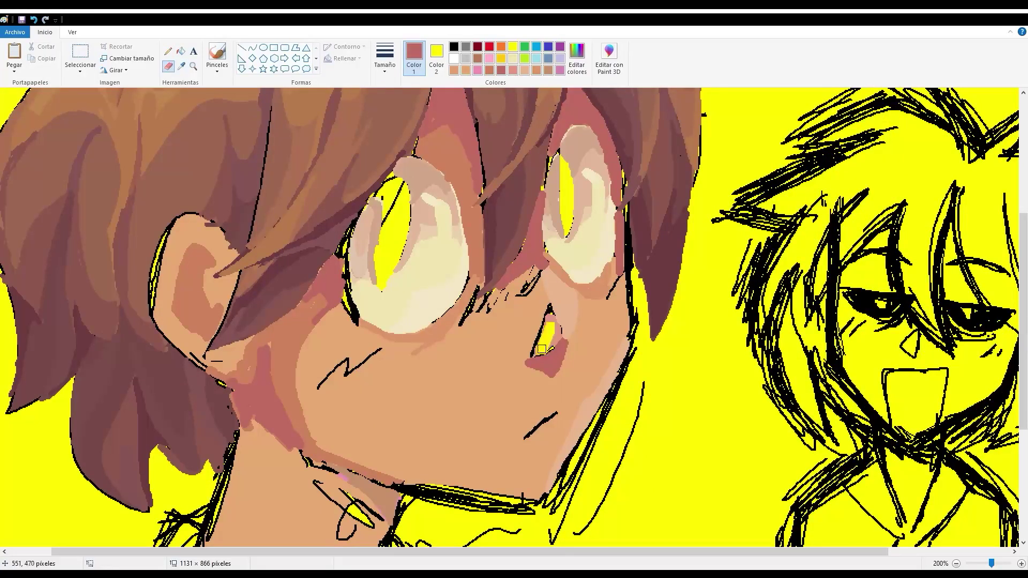
# Try to erase the pink interior of the nose and repaint it
pyautogui.click(549, 348)
pyautogui.click(544, 343)
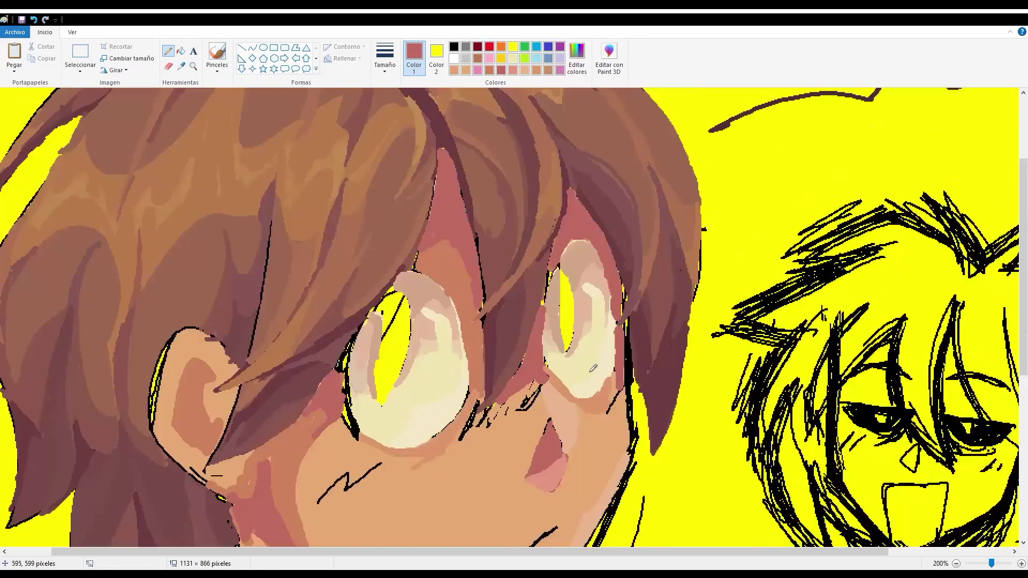
pyautogui.click(562, 335)
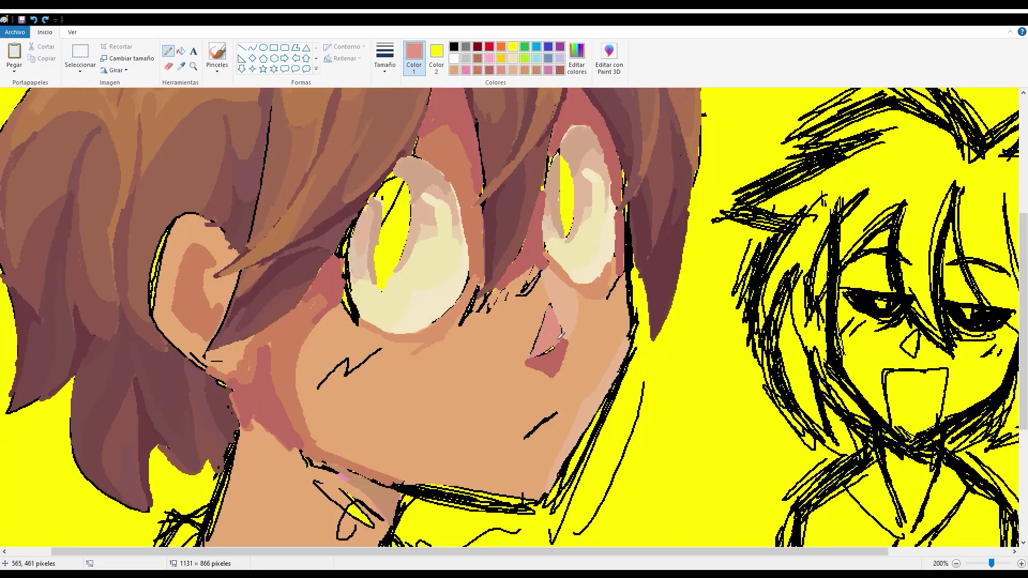
# Cover the nose's black sketch outline with pink and red tones sampled from the nose
pyautogui.click(181, 66)
pyautogui.click(560, 322)
pyautogui.moveTo(562, 345); pyautogui.dragTo(531, 356)
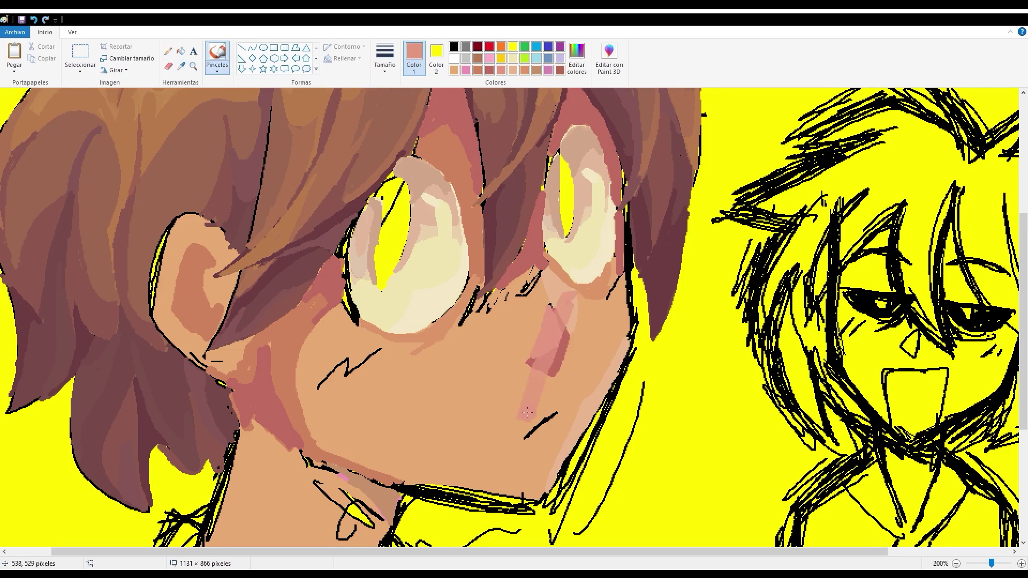
pyautogui.click(242, 47)
pyautogui.moveTo(509, 293); pyautogui.dragTo(583, 418)
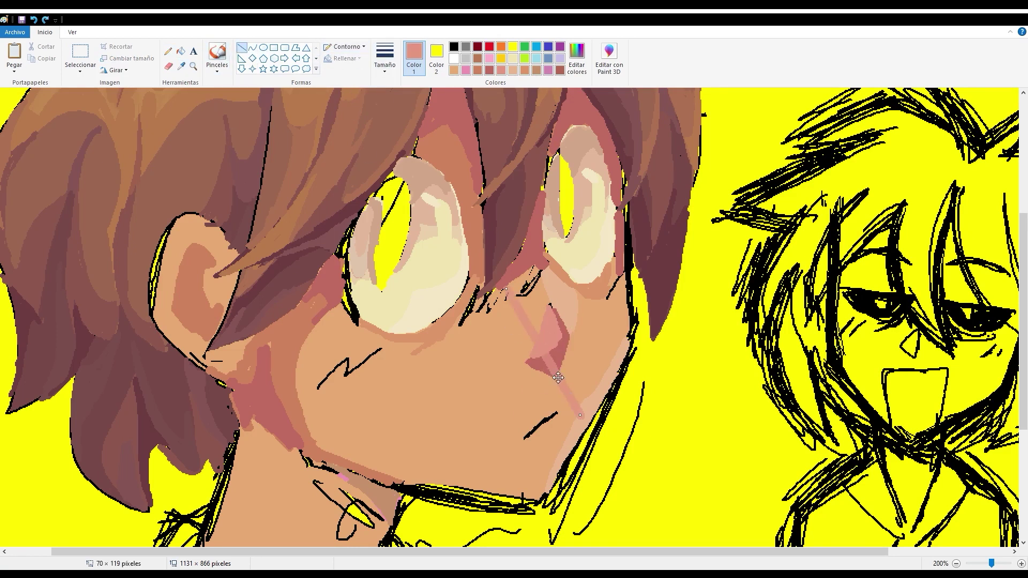
pyautogui.click(181, 66)
pyautogui.hotkey('ctrl', 'z')
# Shade the inner ear with red and cover the ear's outer sketch line with its skin tone
pyautogui.click(562, 357)
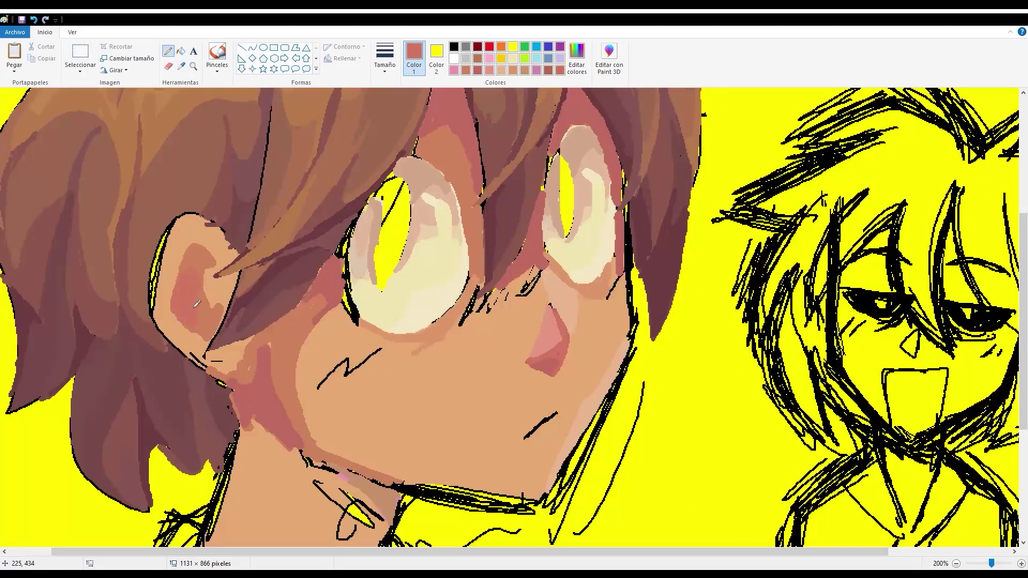
pyautogui.click(181, 66)
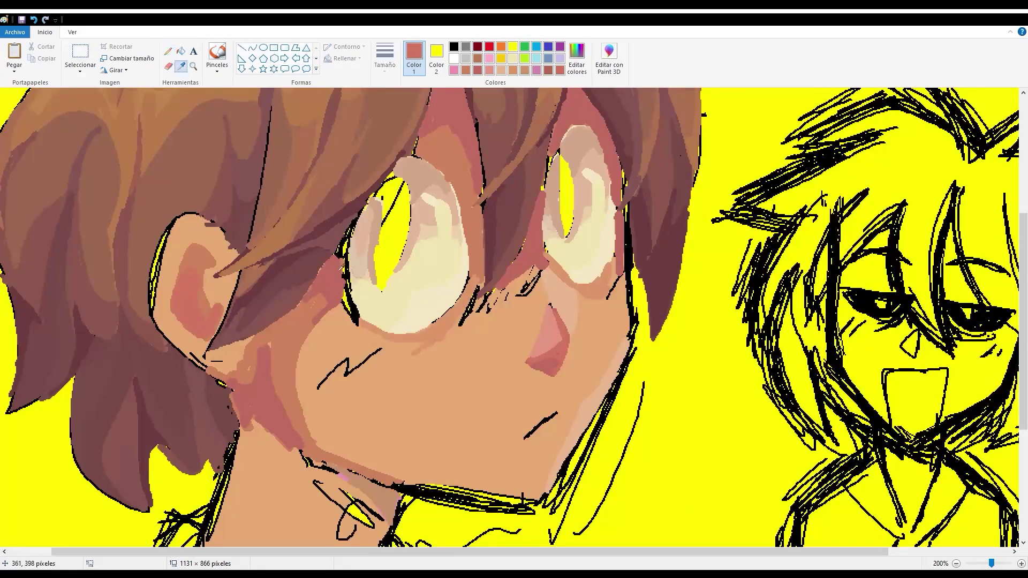
pyautogui.click(163, 268)
pyautogui.moveTo(152, 238); pyautogui.dragTo(158, 304)
# Paint a dark red shadow on the neck directly beneath the jaw
pyautogui.hscroll(-2, 268, 290)
pyautogui.click(477, 70)
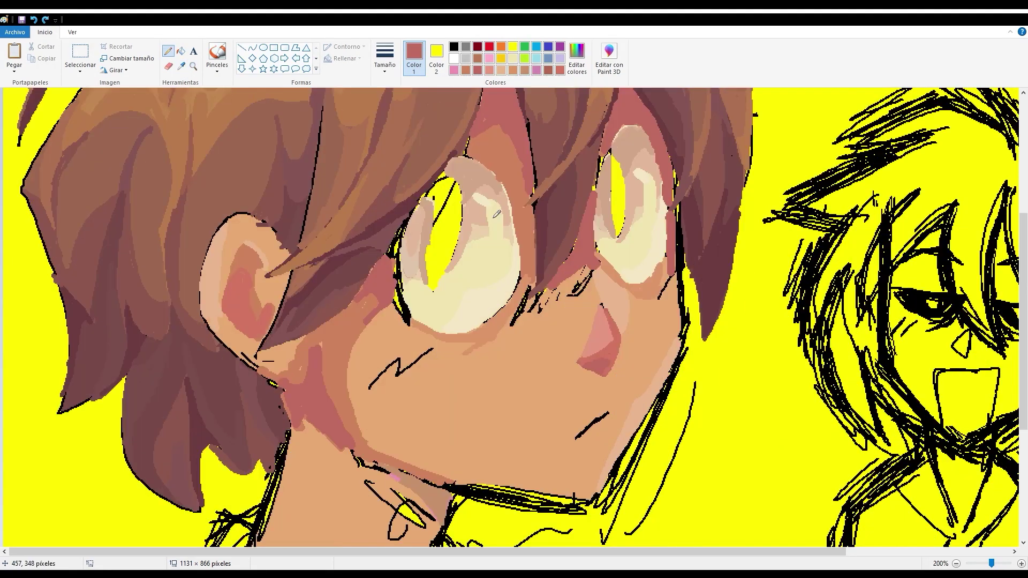
pyautogui.moveTo(391, 482); pyautogui.dragTo(436, 505)
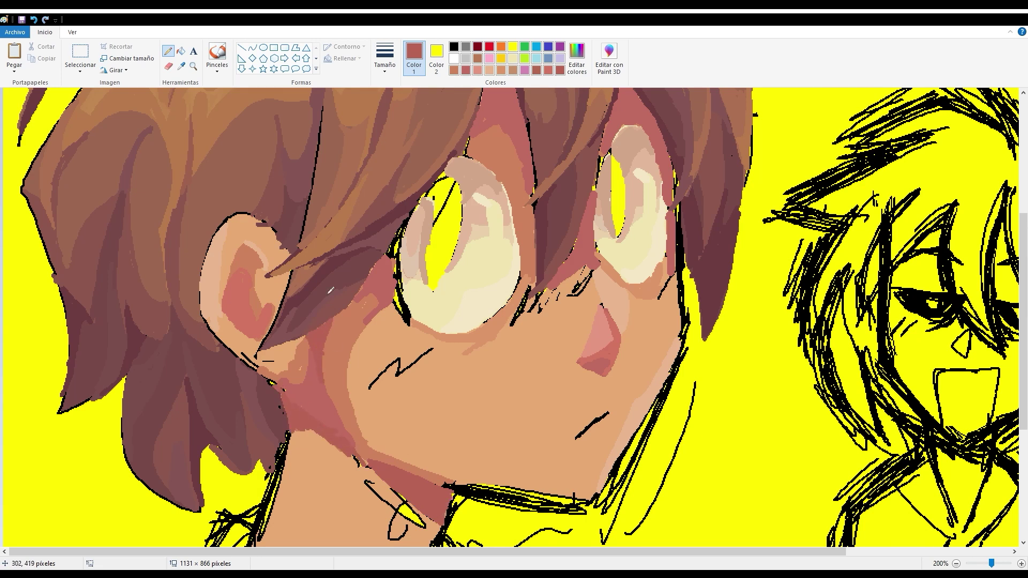
# Add deep red shadows on the forehead under the bangs and above the smaller eye
pyautogui.scroll(4, 629, 274)
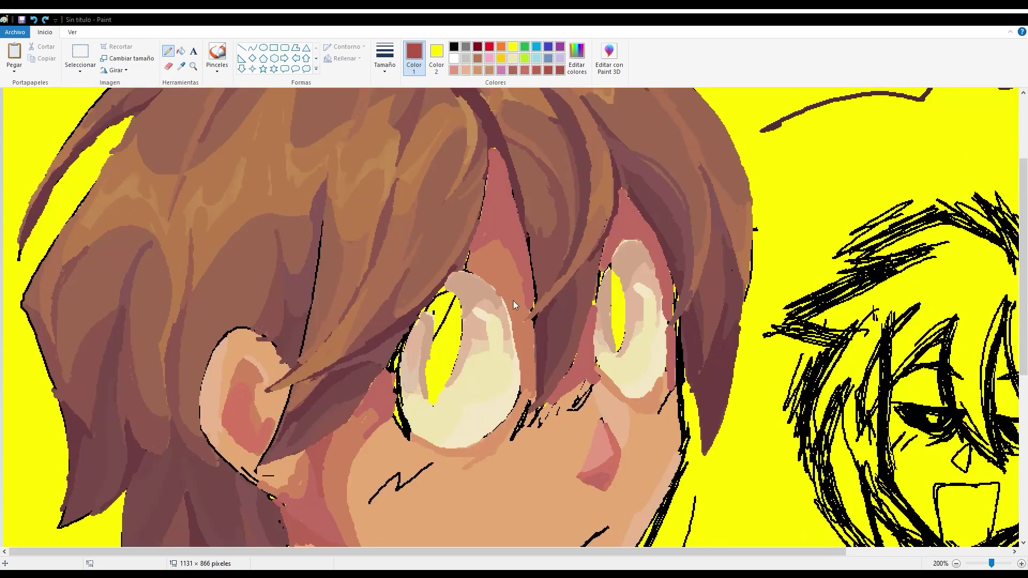
pyautogui.moveTo(490, 142); pyautogui.dragTo(525, 252)
pyautogui.moveTo(621, 195); pyautogui.dragTo(667, 302)
pyautogui.scroll(-4, 669, 306)
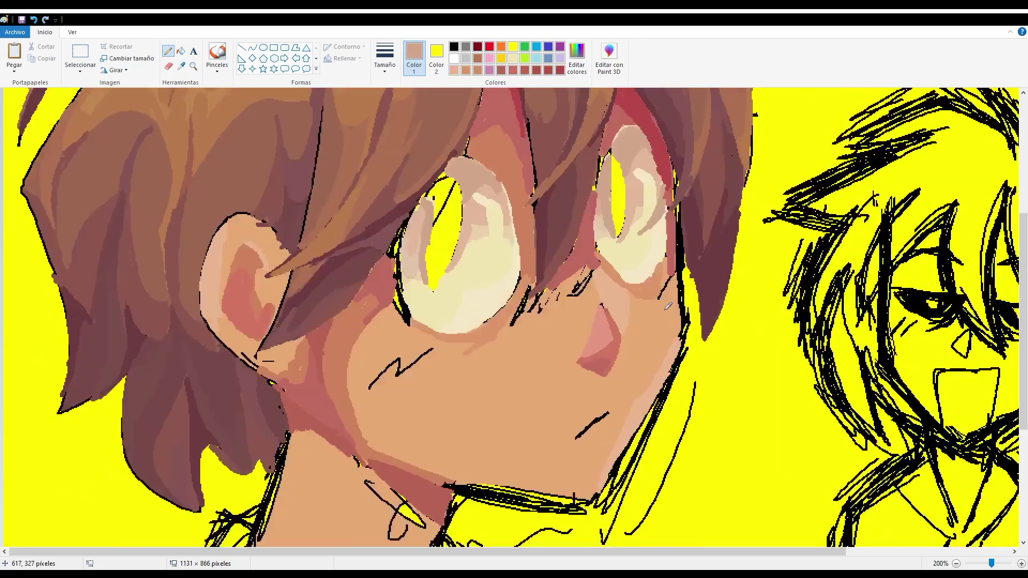
# Extend the deep red shadows down the hair edges beside both eyes
pyautogui.scroll(4, 668, 305)
pyautogui.click(559, 70)
pyautogui.moveTo(536, 293); pyautogui.dragTo(512, 335)
pyautogui.moveTo(537, 273); pyautogui.dragTo(530, 302)
pyautogui.moveTo(676, 282)
pyautogui.mouseDown()
pyautogui.moveTo(667, 354)
pyautogui.moveTo(683, 375)
pyautogui.mouseUp()
pyautogui.scroll(-4, 611, 343)
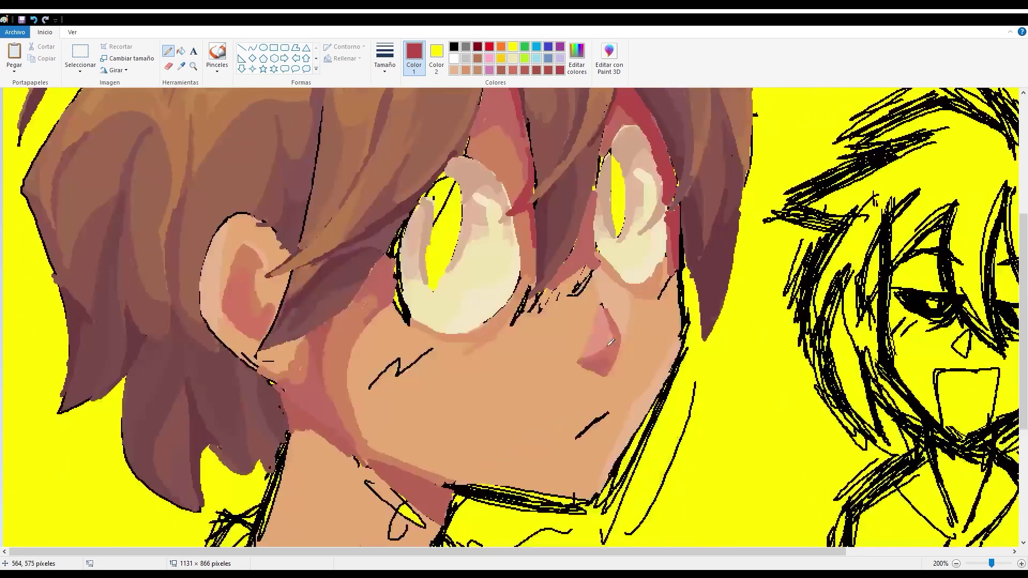
# Refine the red shading inside the ear and paint over the earlobe's sketch lines with skin tones
pyautogui.click(181, 67)
pyautogui.click(246, 322)
pyautogui.moveTo(252, 300)
pyautogui.mouseDown()
pyautogui.moveTo(252, 358)
pyautogui.moveTo(208, 314)
pyautogui.mouseUp()
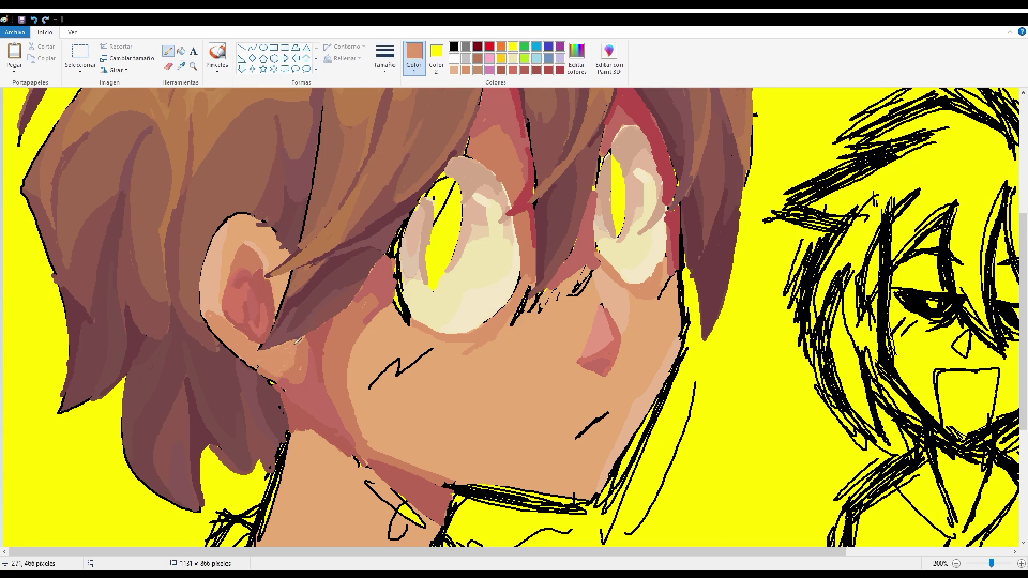
pyautogui.moveTo(261, 342); pyautogui.dragTo(296, 374)
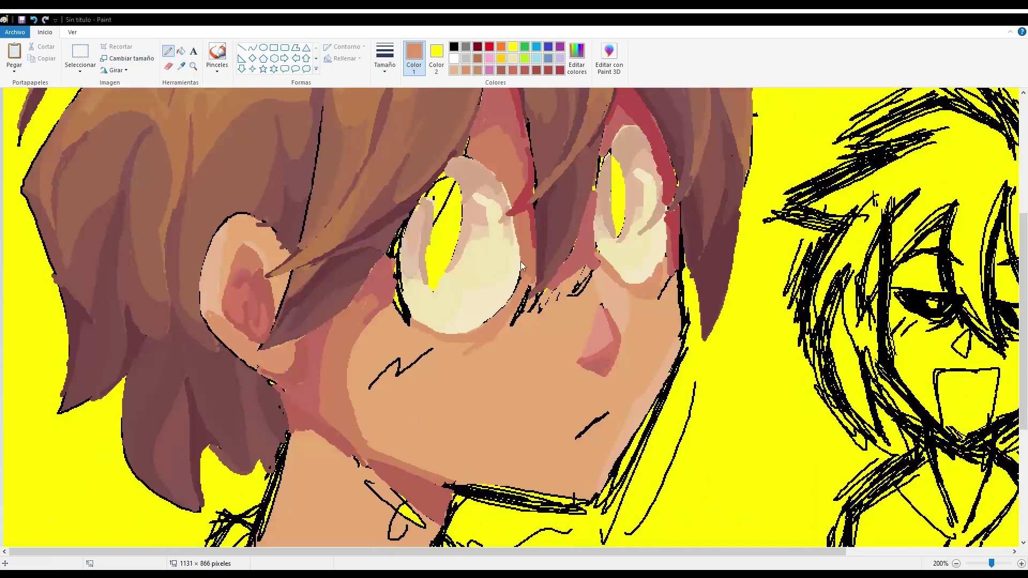
# Paint reddish contour strokes along the lower edges of both eyes
pyautogui.moveTo(514, 289); pyautogui.dragTo(407, 324)
pyautogui.moveTo(600, 258); pyautogui.dragTo(669, 289)
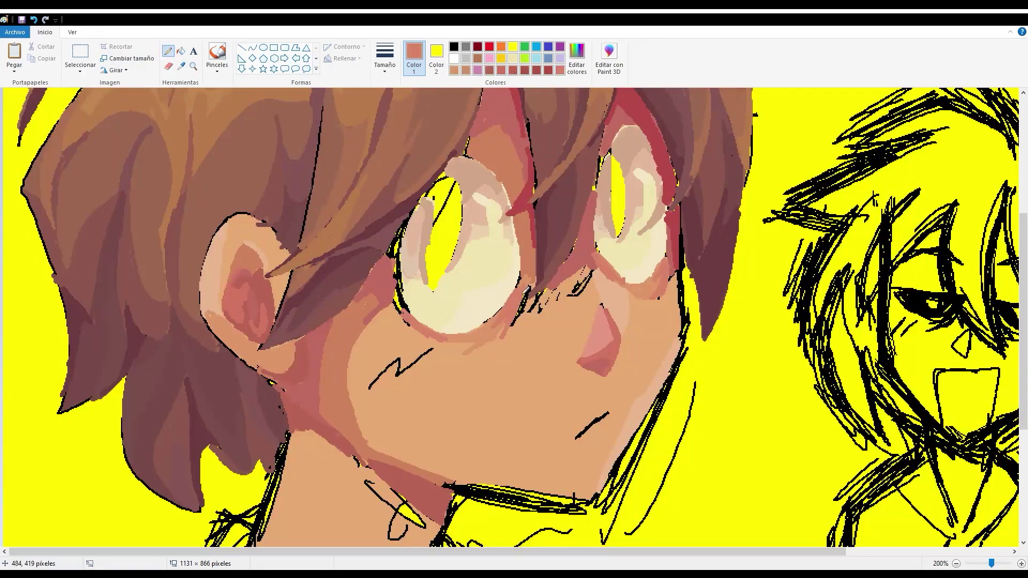
# Paint a light skin patch low on the neck and a dark red shadow across the neck beneath the jaw
pyautogui.scroll(-4, 662, 296)
pyautogui.scroll(2, 514, 322)
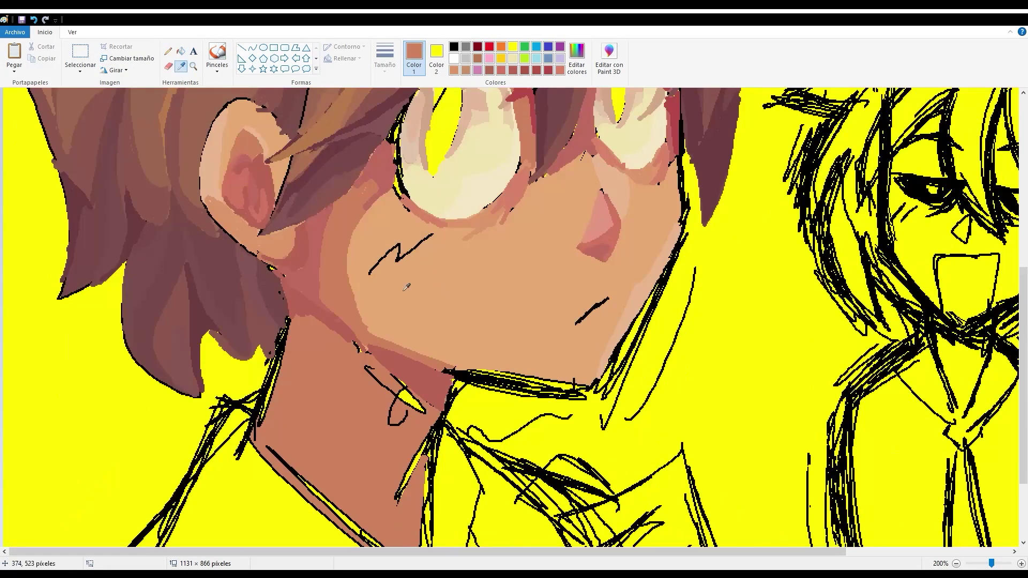
pyautogui.moveTo(369, 450); pyautogui.dragTo(417, 482)
pyautogui.scroll(-2, 398, 97)
pyautogui.moveTo(282, 203)
pyautogui.mouseDown()
pyautogui.moveTo(322, 247)
pyautogui.moveTo(396, 294)
pyautogui.moveTo(466, 321)
pyautogui.mouseUp()
pyautogui.scroll(5, 600, 289)
pyautogui.scroll(-4, 598, 289)
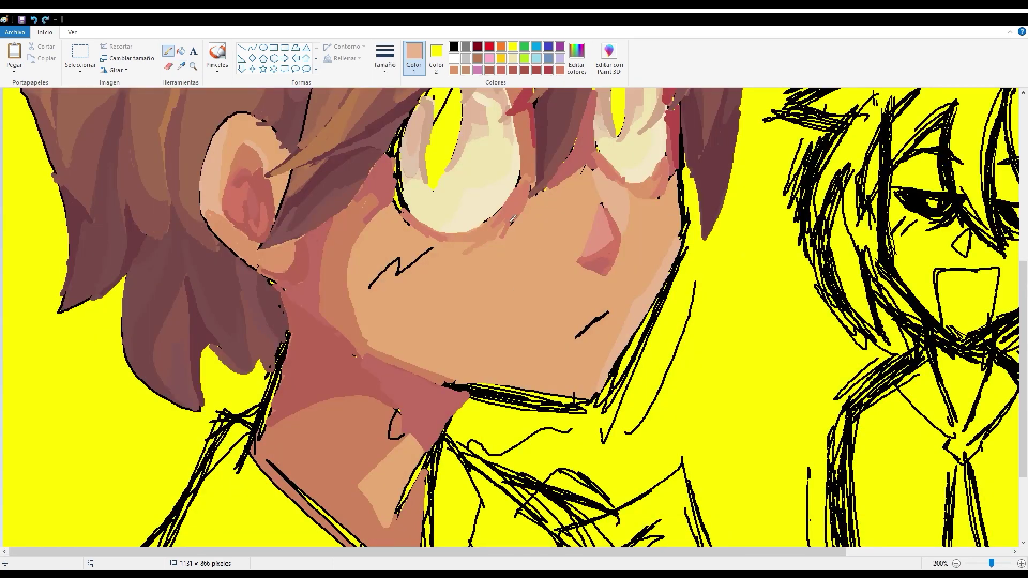
# Paint a light pinkish highlight patch on the cheek beneath the larger eye
pyautogui.moveTo(439, 230)
pyautogui.mouseDown()
pyautogui.moveTo(375, 289)
pyautogui.moveTo(375, 343)
pyautogui.moveTo(509, 385)
pyautogui.mouseUp()
pyautogui.scroll(2, 514, 322)
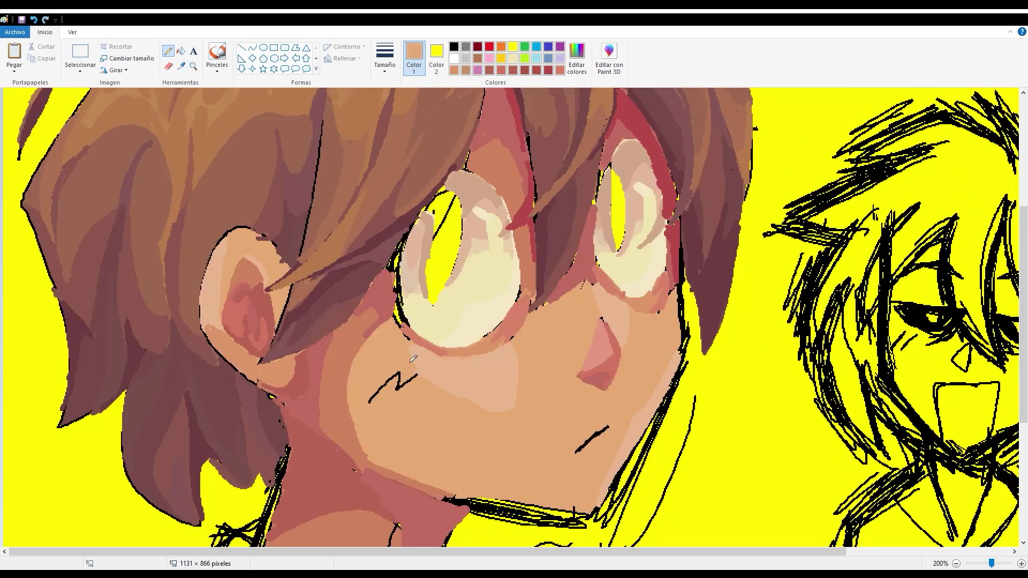
pyautogui.moveTo(414, 358); pyautogui.dragTo(508, 399)
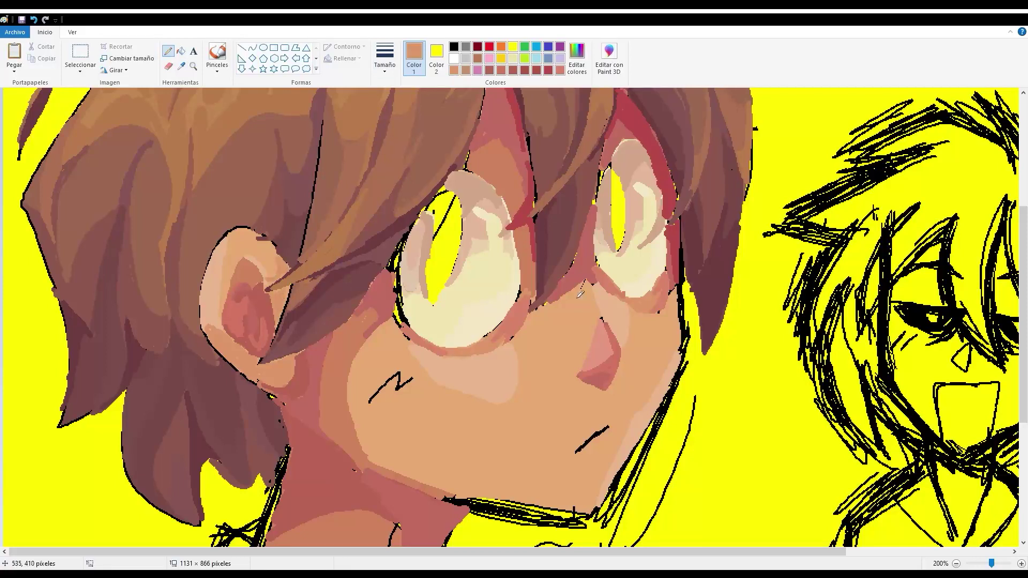
# Add orange skin shading below the hair strand between the two eyes
pyautogui.moveTo(580, 294); pyautogui.dragTo(542, 321)
pyautogui.scroll(-3, 310, 268)
pyautogui.scroll(5, 309, 267)
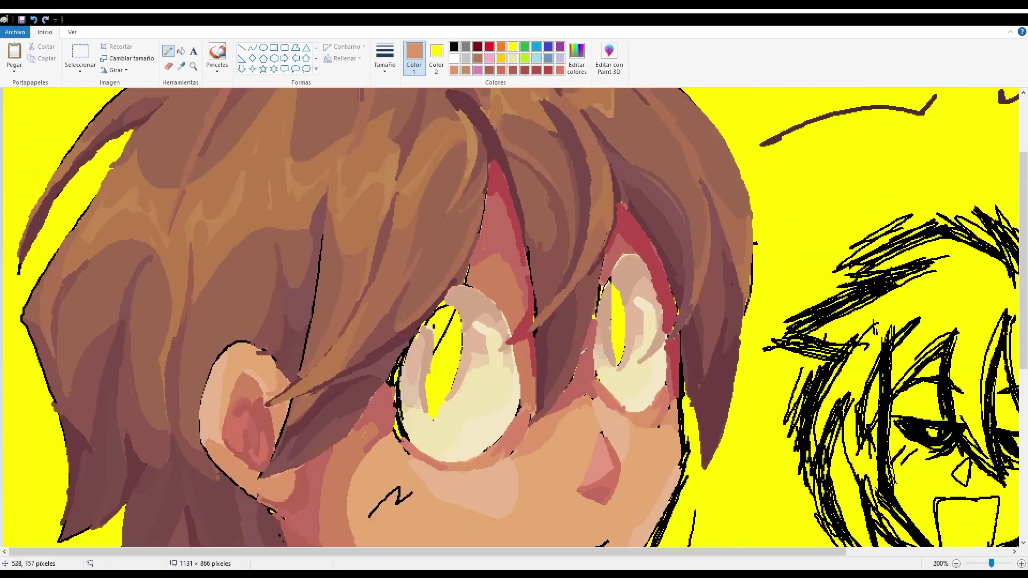
# Paint the lower neck in orange skin tone over the diagonal collar sketch line
pyautogui.scroll(-6, 309, 268)
pyautogui.click(181, 66)
pyautogui.click(311, 184)
pyautogui.moveTo(426, 356)
pyautogui.mouseDown()
pyautogui.moveTo(402, 418)
pyautogui.moveTo(382, 408)
pyautogui.mouseUp()
pyautogui.click(378, 286)
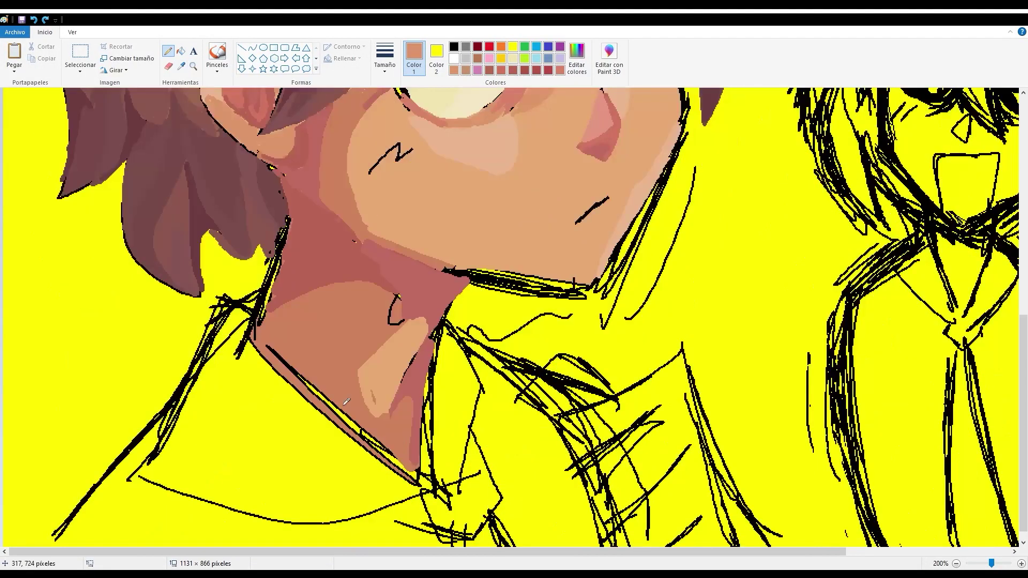
pyautogui.moveTo(413, 471); pyautogui.dragTo(302, 386)
# Paint salmon shading at the neck's lower tip and along its back edge, covering the sketch lines
pyautogui.click(181, 66)
pyautogui.click(289, 251)
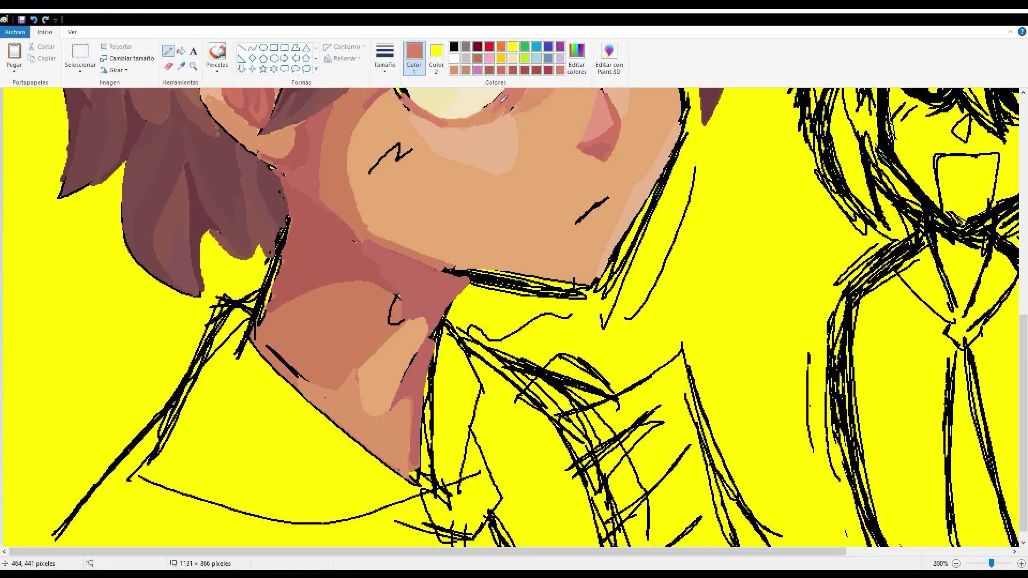
pyautogui.moveTo(396, 460)
pyautogui.mouseDown()
pyautogui.moveTo(262, 300)
pyautogui.moveTo(286, 241)
pyautogui.mouseUp()
pyautogui.click(181, 66)
pyautogui.click(316, 243)
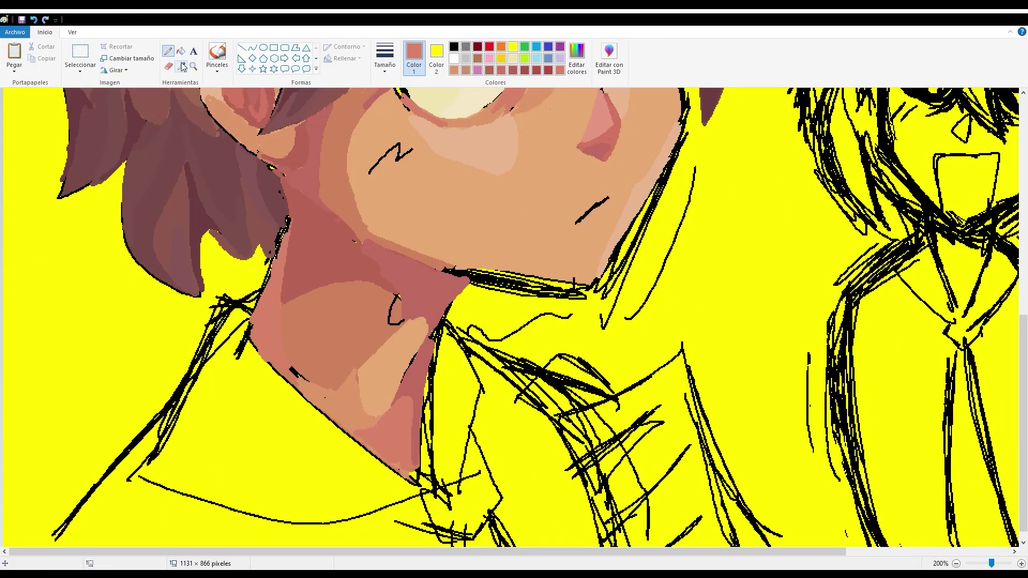
# Outline the larger eye in dark purple along its outer side, upper lid and lower inner edge
pyautogui.scroll(4, 321, 268)
pyautogui.click(455, 46)
pyautogui.click(560, 70)
pyautogui.moveTo(410, 337); pyautogui.dragTo(393, 235)
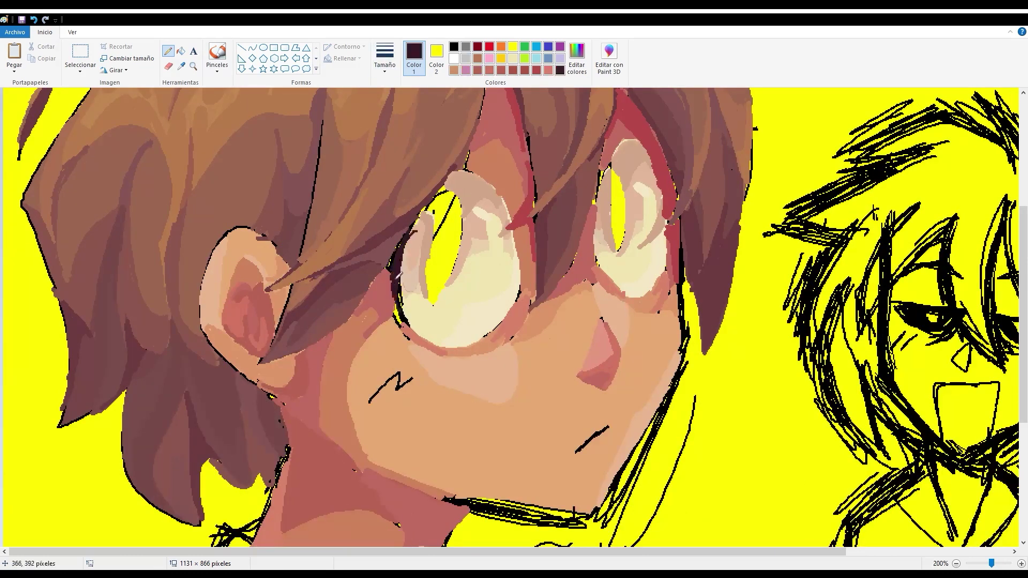
pyautogui.moveTo(388, 321); pyautogui.dragTo(402, 257)
pyautogui.moveTo(448, 174)
pyautogui.mouseDown()
pyautogui.moveTo(479, 169)
pyautogui.moveTo(507, 206)
pyautogui.mouseUp()
pyautogui.moveTo(522, 298); pyautogui.dragTo(482, 343)
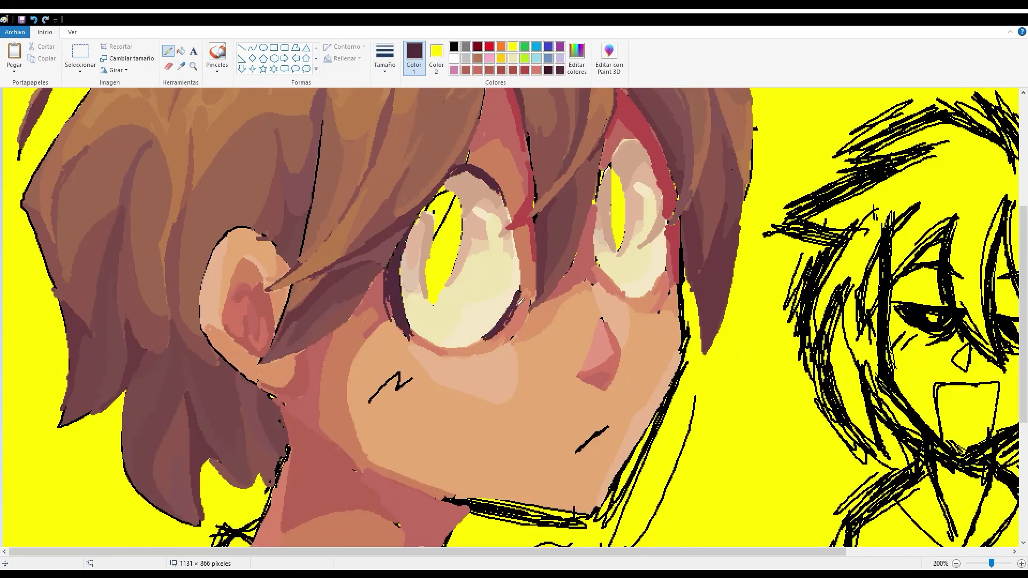
# Refine the lower edges of the eyes with red and skin tones, and line the inner ear in dark purple
pyautogui.click(181, 66)
pyautogui.moveTo(518, 255)
pyautogui.mouseDown()
pyautogui.moveTo(524, 322)
pyautogui.moveTo(520, 264)
pyautogui.mouseUp()
pyautogui.click(481, 369)
pyautogui.click(667, 293)
pyautogui.moveTo(481, 339); pyautogui.dragTo(514, 294)
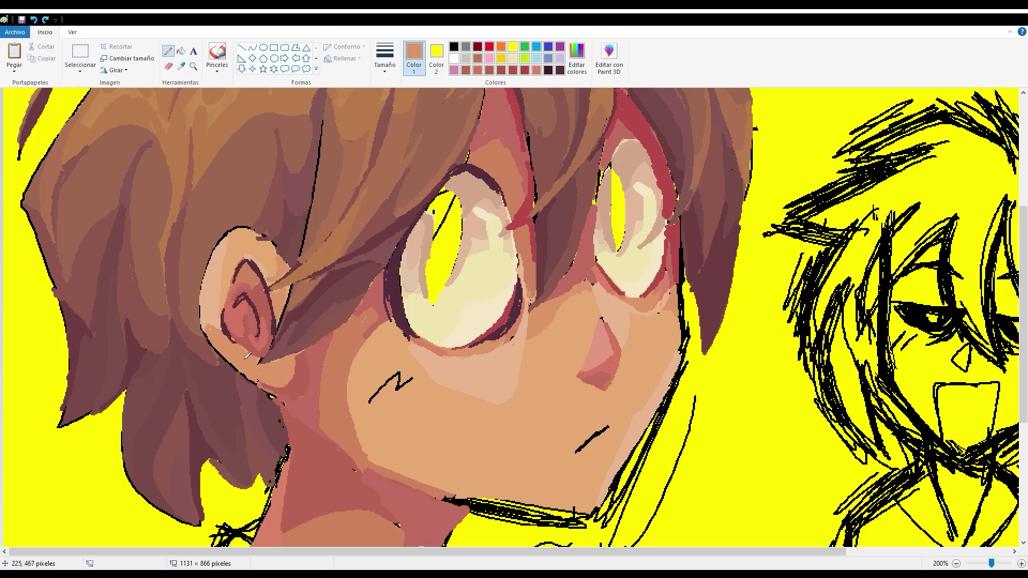
# Outline the smaller eye in dark purple around its sides, lower edge and upper lid
pyautogui.click(181, 65)
pyautogui.click(251, 346)
pyautogui.moveTo(589, 300)
pyautogui.mouseDown()
pyautogui.moveTo(596, 192)
pyautogui.moveTo(608, 283)
pyautogui.mouseUp()
pyautogui.moveTo(645, 300); pyautogui.dragTo(666, 274)
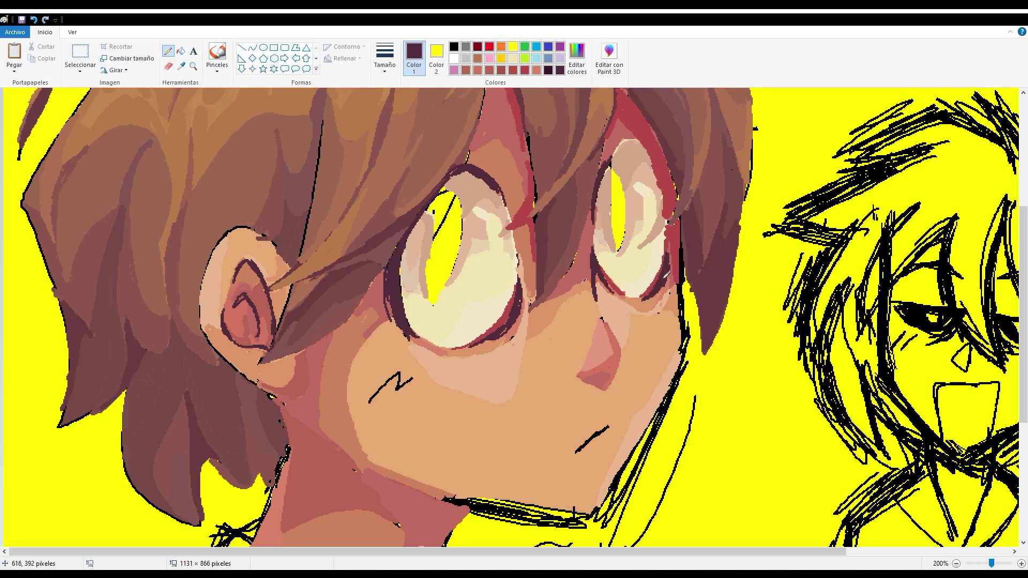
pyautogui.moveTo(606, 164)
pyautogui.mouseDown()
pyautogui.moveTo(658, 177)
pyautogui.moveTo(675, 223)
pyautogui.mouseUp()
# Cover the rough sketch lines outside the far cheek and chin with the yellow background colour
pyautogui.click(181, 66)
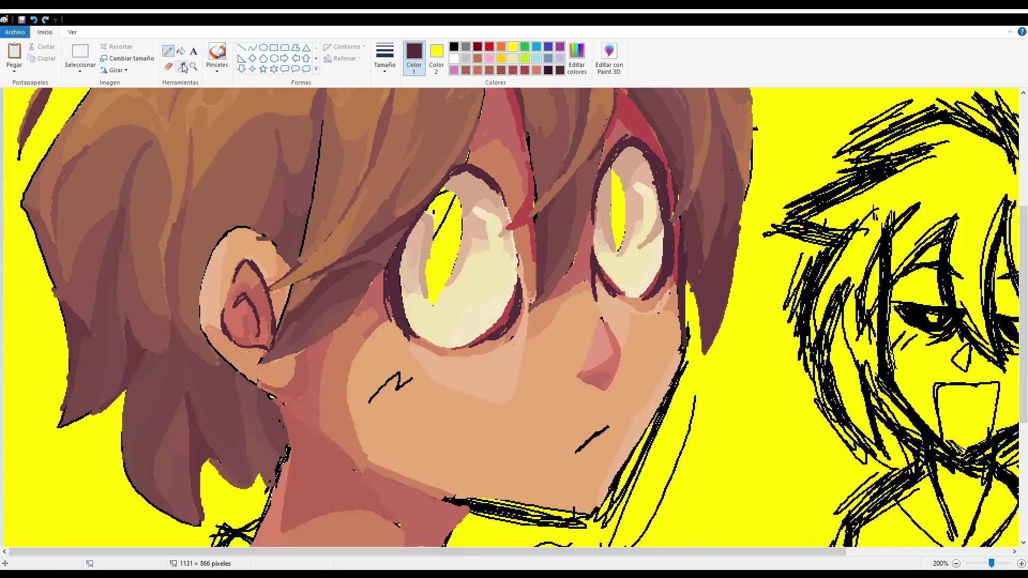
pyautogui.click(712, 364)
pyautogui.scroll(-5, 696, 348)
pyautogui.moveTo(685, 172)
pyautogui.mouseDown()
pyautogui.moveTo(615, 316)
pyautogui.moveTo(474, 321)
pyautogui.mouseUp()
pyautogui.scroll(2, 641, 292)
# Clean up the lower jaw edge and draw a dark purple jawline from below the ear to the neck
pyautogui.click(181, 66)
pyautogui.click(505, 349)
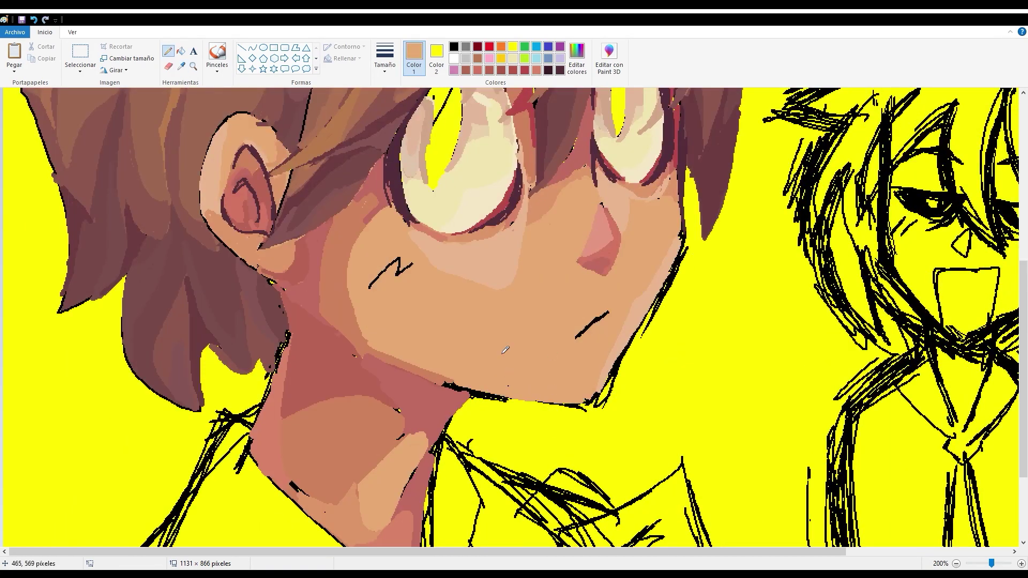
pyautogui.click(181, 66)
pyautogui.click(413, 217)
pyautogui.moveTo(458, 394)
pyautogui.mouseDown()
pyautogui.moveTo(372, 362)
pyautogui.moveTo(319, 312)
pyautogui.mouseUp()
pyautogui.scroll(2, 419, 338)
pyautogui.scroll(-2, 419, 337)
pyautogui.click(181, 66)
pyautogui.click(482, 415)
pyautogui.click(181, 66)
pyautogui.click(455, 394)
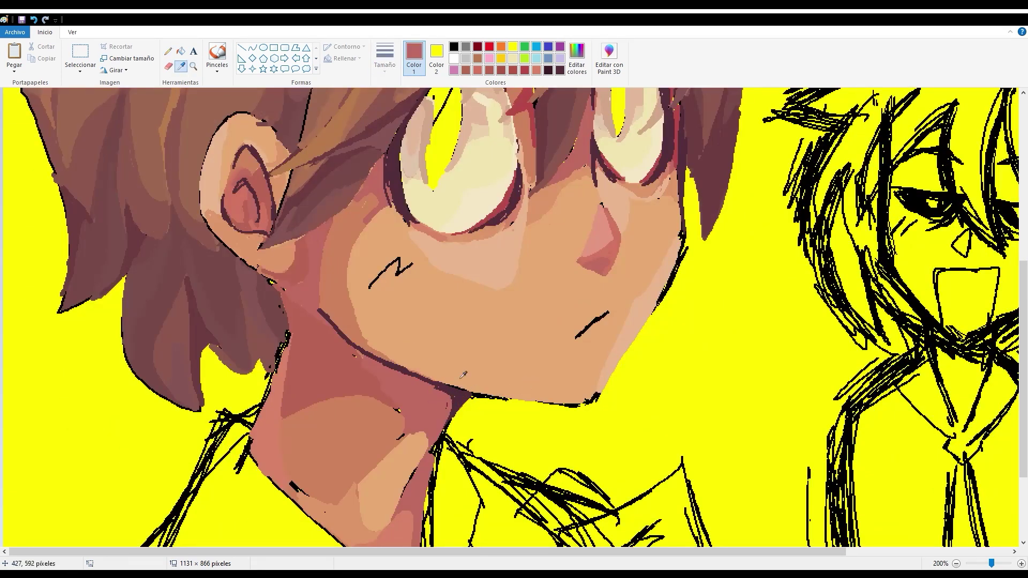
# Outline the far cheek and chin tip in dark purple and clean the outer edge with yellow
pyautogui.moveTo(685, 209)
pyautogui.mouseDown()
pyautogui.moveTo(608, 385)
pyautogui.moveTo(686, 249)
pyautogui.mouseUp()
pyautogui.click(181, 65)
pyautogui.click(670, 348)
pyautogui.scroll(-2, 562, 404)
# Paint over the zigzag sketch mark on the cheek and extend orange shading along the cheek's outer side
pyautogui.click(181, 66)
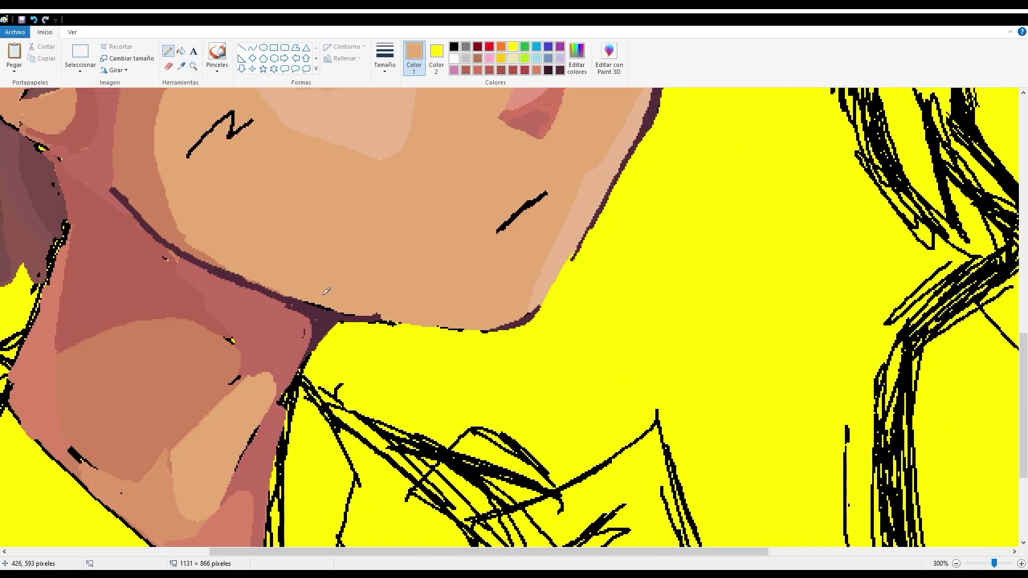
pyautogui.click(304, 343)
pyautogui.scroll(1, 304, 343)
pyautogui.moveTo(316, 262); pyautogui.dragTo(239, 410)
pyautogui.moveTo(302, 284); pyautogui.dragTo(290, 332)
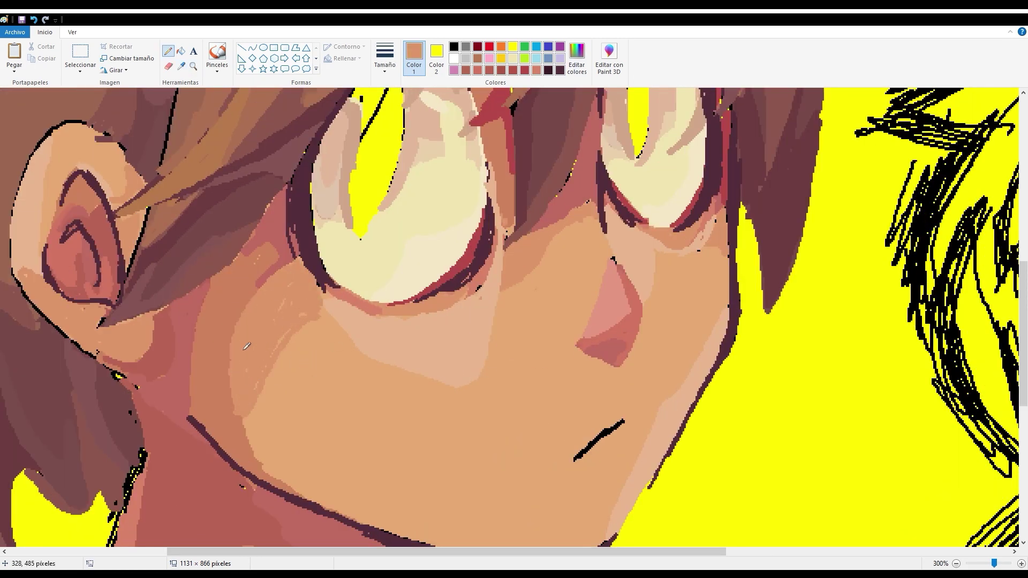
pyautogui.click(181, 66)
pyautogui.click(273, 198)
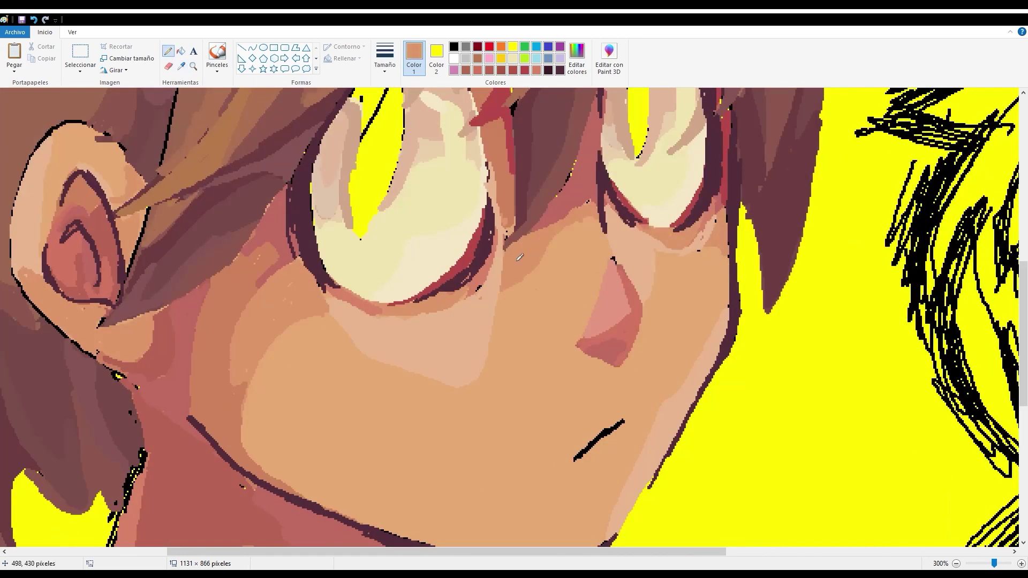
# Repaint the nose's pink upper plane with orange skin tones, keeping pink only at its base
pyautogui.click(181, 66)
pyautogui.click(626, 364)
pyautogui.scroll(-1, 605, 307)
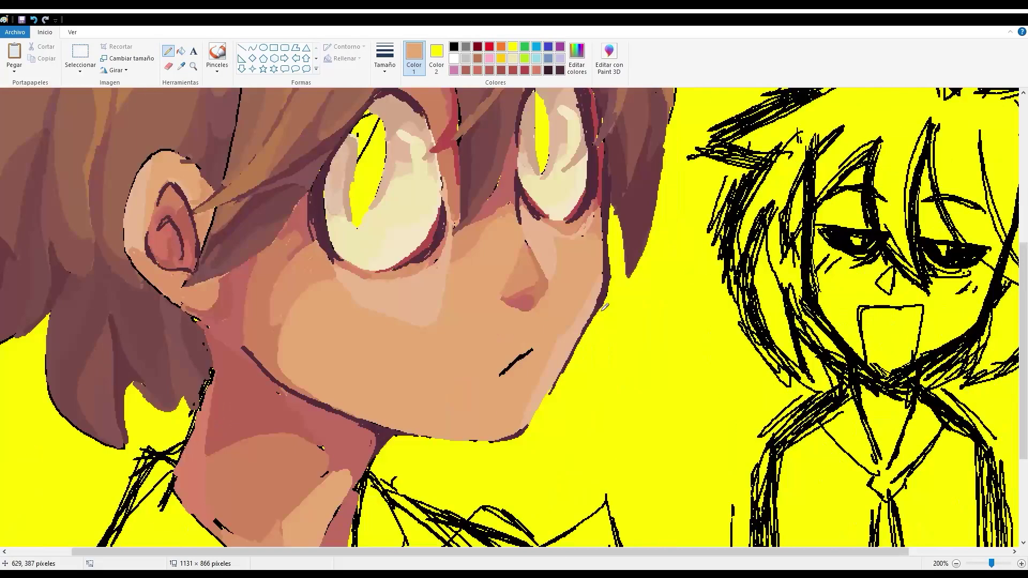
# Touch up the far cheek contour and darken the hair edge above the ear with dark purple
pyautogui.click(606, 306)
pyautogui.scroll(1, 605, 307)
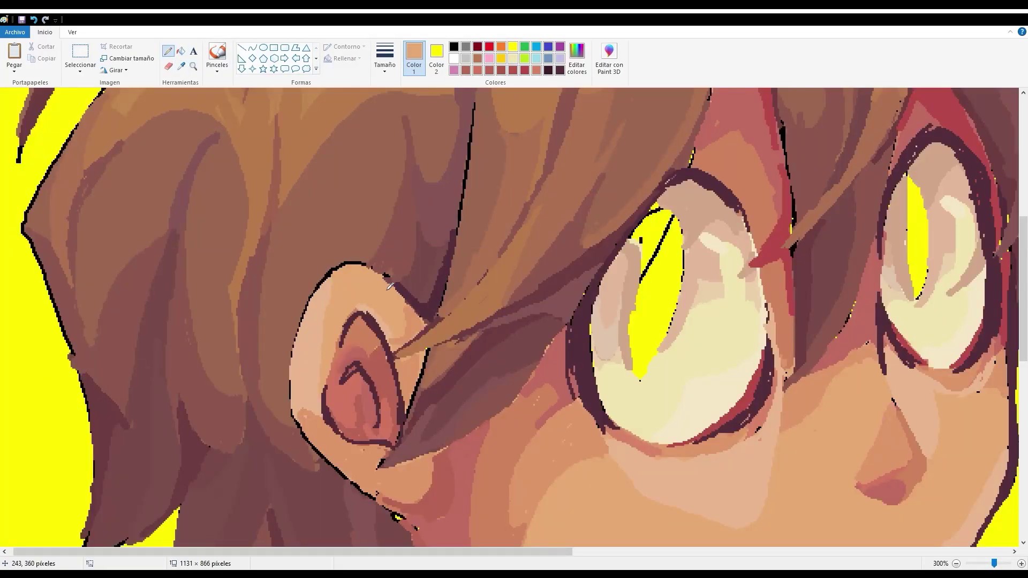
pyautogui.scroll(-2, 390, 286)
pyautogui.scroll(2, 222, 427)
pyautogui.click(513, 70)
pyautogui.moveTo(321, 364); pyautogui.dragTo(361, 313)
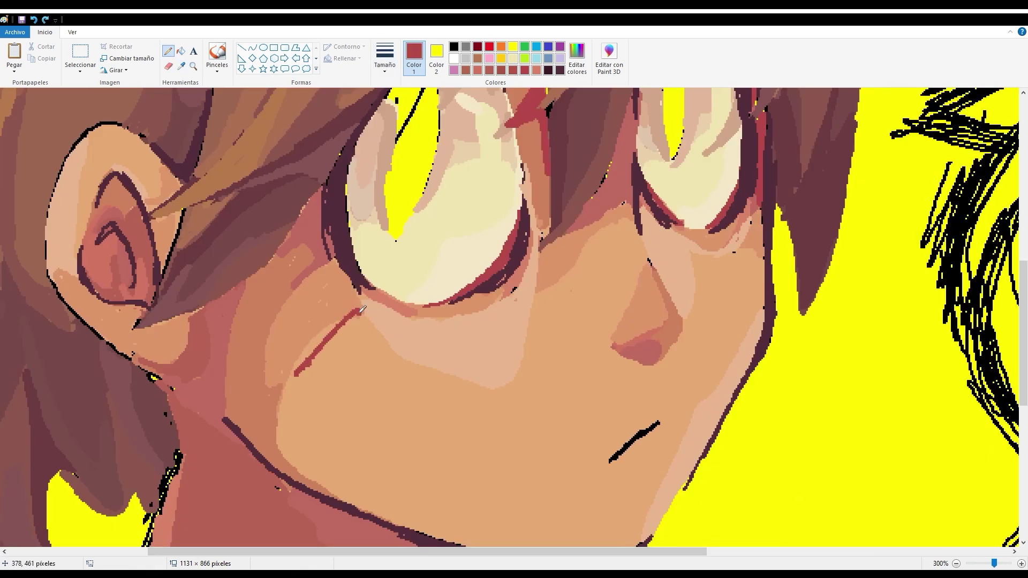
pyautogui.hotkey('ctrl', 'z')
pyautogui.moveTo(297, 379); pyautogui.dragTo(345, 320)
pyautogui.hotkey('ctrl', 'z')
pyautogui.click(466, 70)
pyautogui.moveTo(297, 379); pyautogui.dragTo(345, 327)
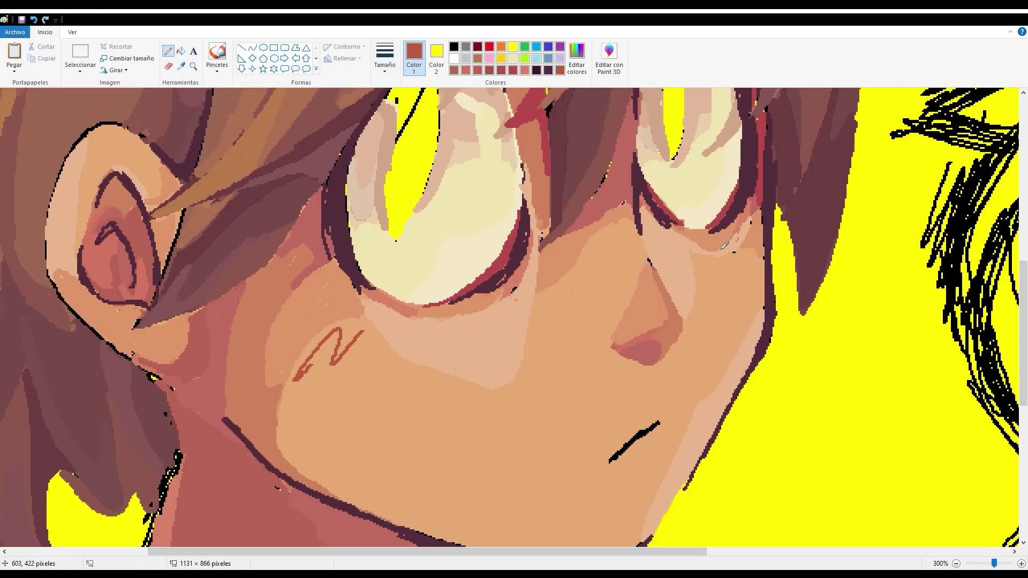
pyautogui.moveTo(562, 303); pyautogui.dragTo(631, 249)
pyautogui.moveTo(718, 292); pyautogui.dragTo(774, 233)
pyautogui.scroll(-2, 774, 233)
pyautogui.scroll(2, 402, 541)
pyautogui.hotkey('ctrl', 'z')
pyautogui.hotkey('ctrl', 'z')
pyautogui.hotkey('ctrl', 'z')
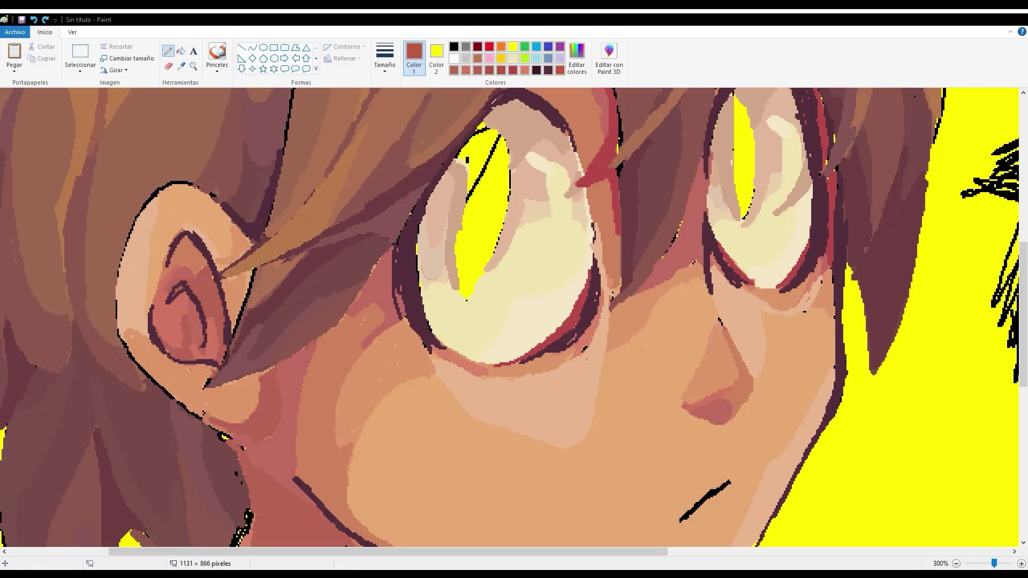
# Redraw the mouth line in dark purple and touch up the nose with orange skin tone
pyautogui.scroll(-2, 727, 283)
pyautogui.click(727, 283)
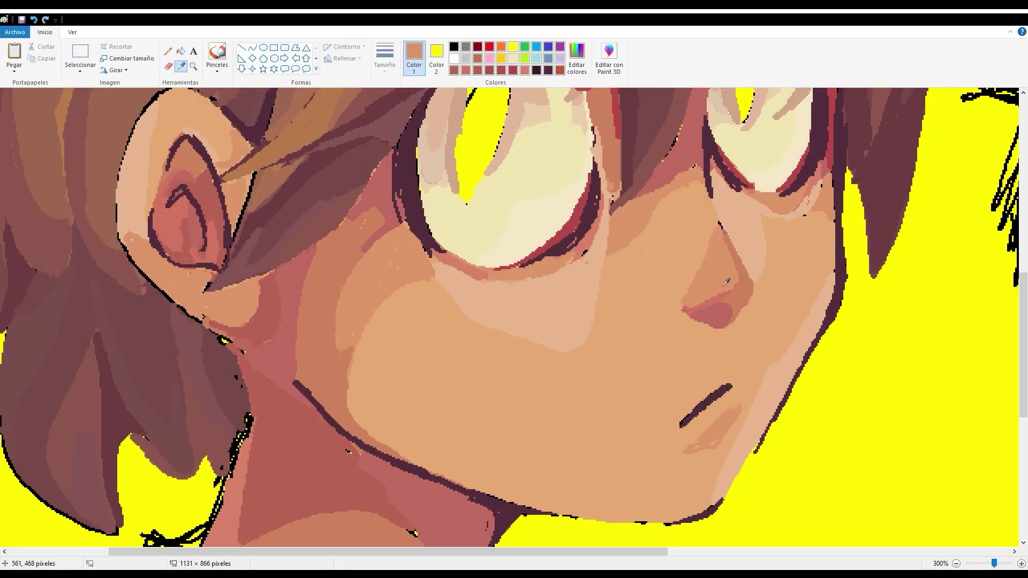
pyautogui.scroll(-2, 750, 455)
pyautogui.scroll(1, 375, 268)
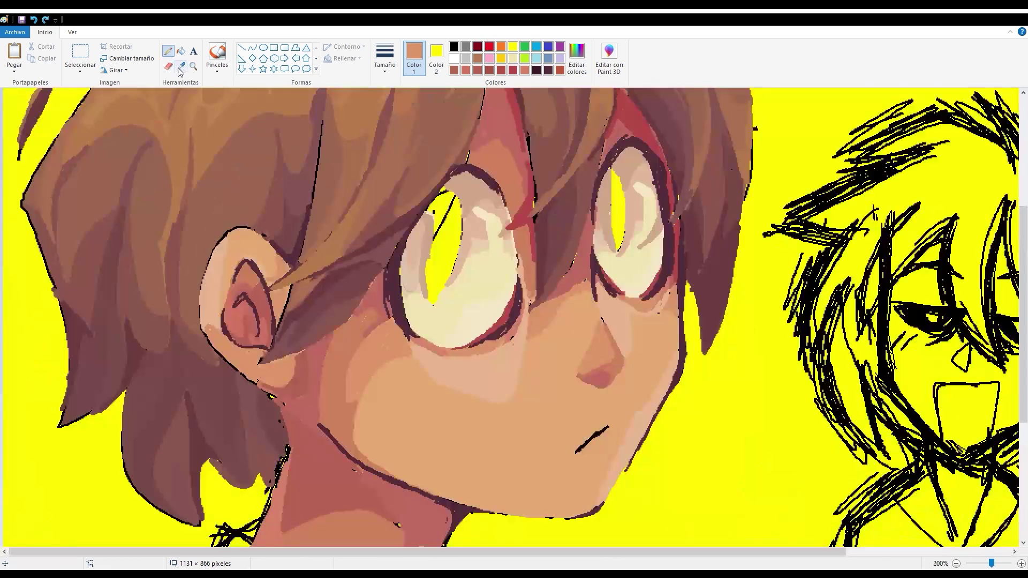
# Pick up the dark purple from the mouth line and flip the canvas horizontally
pyautogui.click(181, 66)
pyautogui.click(591, 438)
pyautogui.hotkey('alt', 'h')
pyautogui.press('r')
pyautogui.press('o')
pyautogui.press('h')
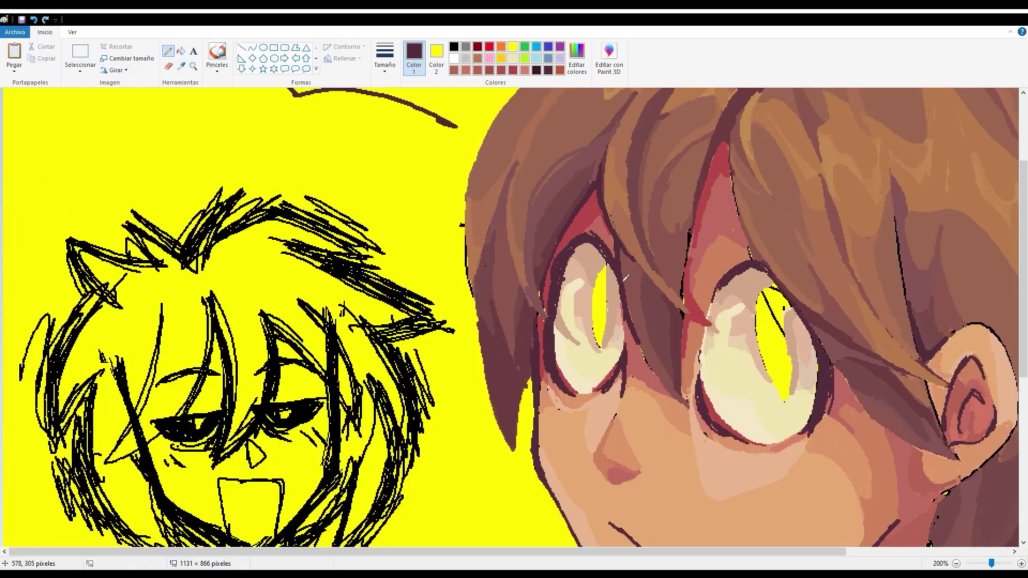
# Outline the hair strands between and beside the eyes in dark purple
pyautogui.moveTo(726, 140); pyautogui.dragTo(682, 262)
pyautogui.moveTo(730, 153); pyautogui.dragTo(758, 260)
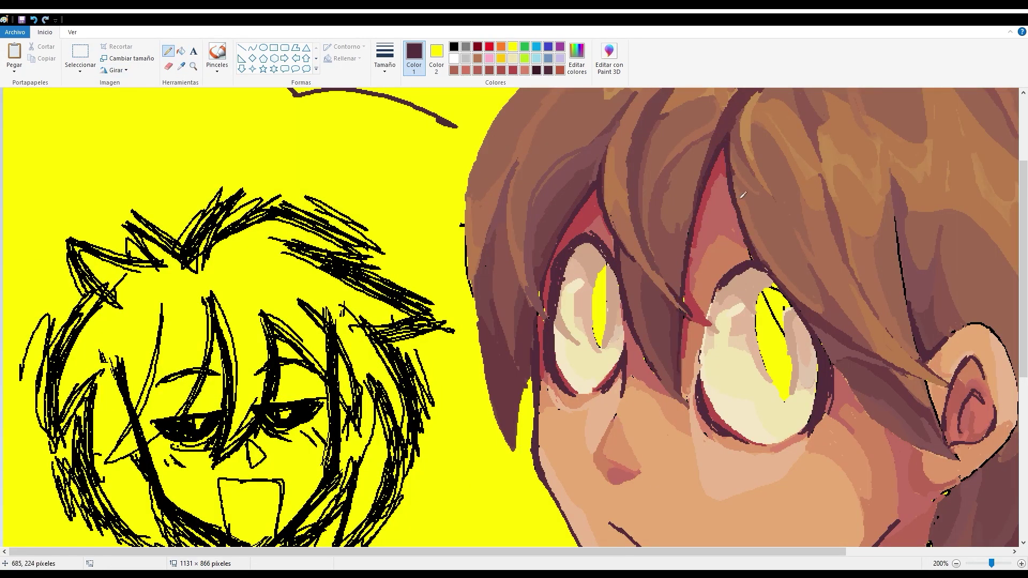
pyautogui.scroll(-2, 758, 260)
pyautogui.moveTo(842, 326); pyautogui.dragTo(881, 383)
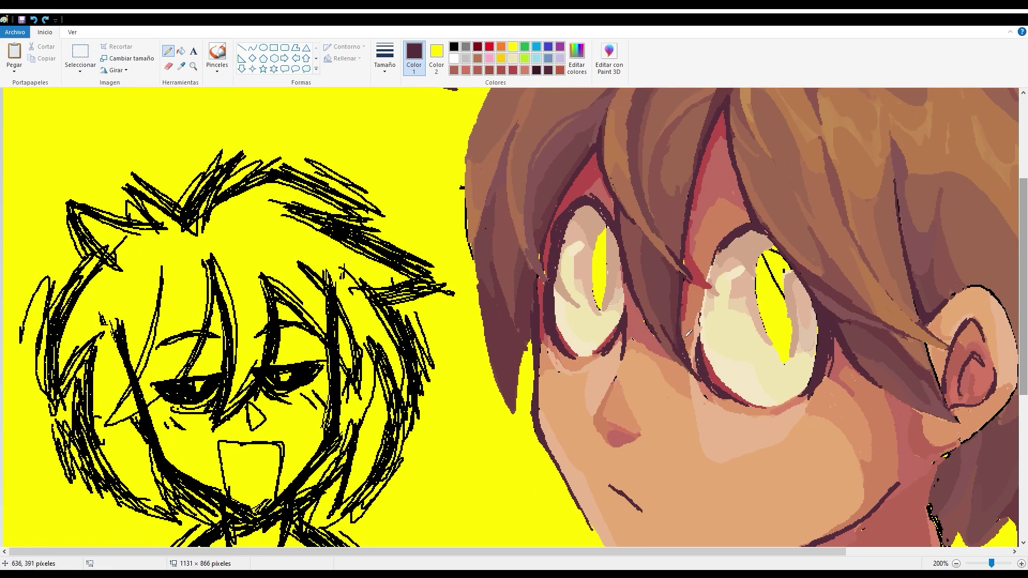
# Paint white highlights along the inner edges of both eyes and flip the canvas horizontally again
pyautogui.click(453, 58)
pyautogui.moveTo(708, 290); pyautogui.dragTo(700, 314)
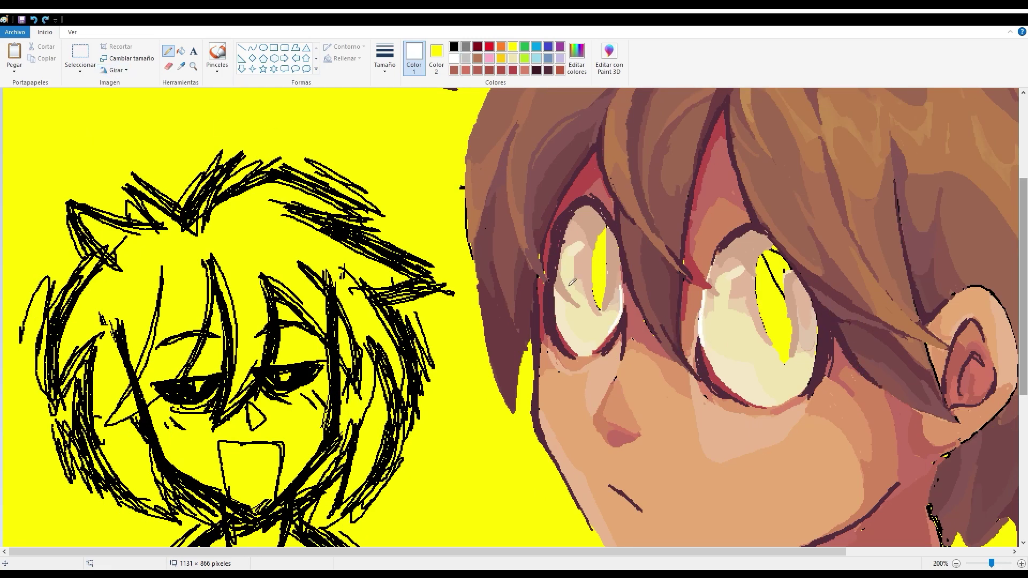
pyautogui.hotkey('alt', 'h')
pyautogui.press('r')
pyautogui.press('o')
pyautogui.press('h')
# Extend beige tones along the larger eye's outer edge and narrow its yellow pupil
pyautogui.hotkey('ctrl', 'z')
pyautogui.hotkey('ctrl', 'y')
pyautogui.click(401, 268)
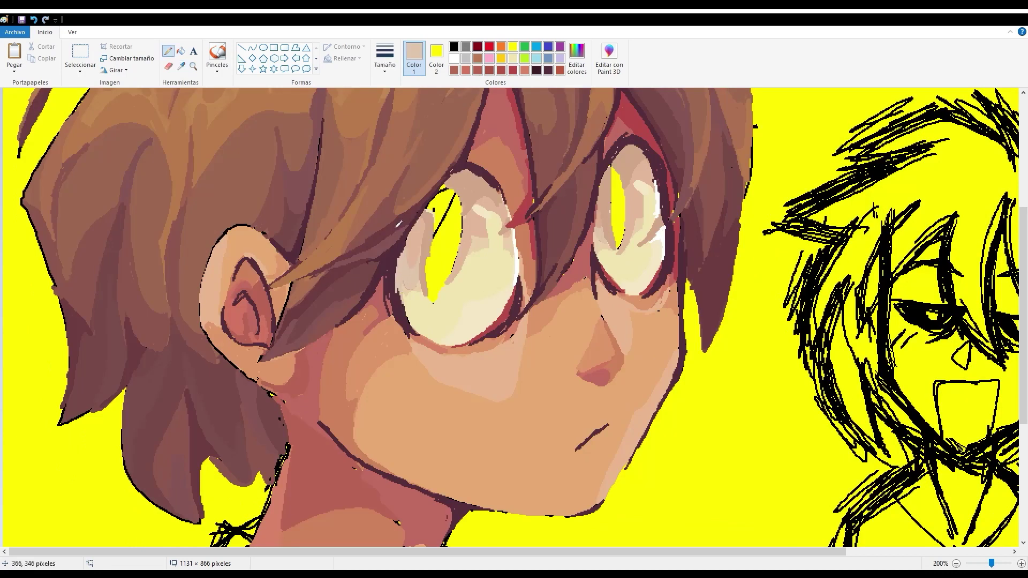
pyautogui.click(446, 235)
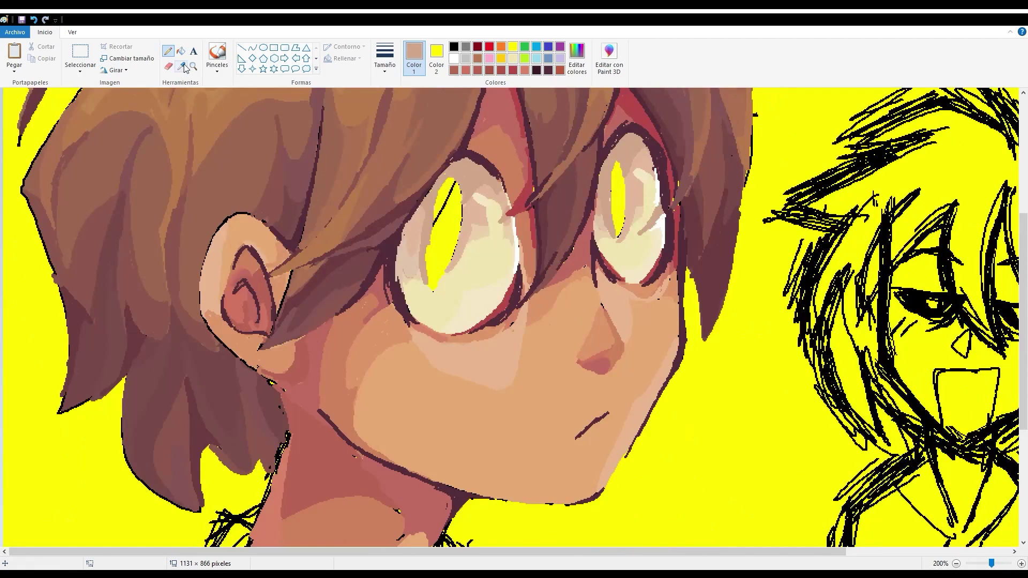
# Paint a deep red shadow on the side of the face beneath the hair lock beside the ear
pyautogui.press('i')
pyautogui.click(345, 425)
pyautogui.moveTo(345, 316); pyautogui.dragTo(258, 351)
pyautogui.press('i')
pyautogui.click(506, 213)
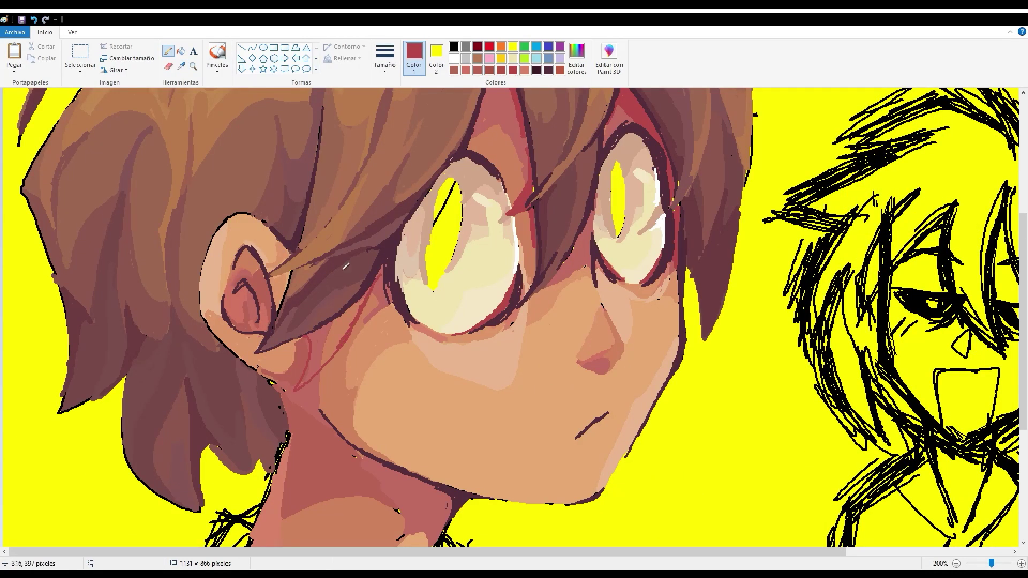
pyautogui.moveTo(369, 273)
pyautogui.mouseDown()
pyautogui.moveTo(307, 378)
pyautogui.moveTo(324, 370)
pyautogui.mouseUp()
pyautogui.scroll(-3, 482, 254)
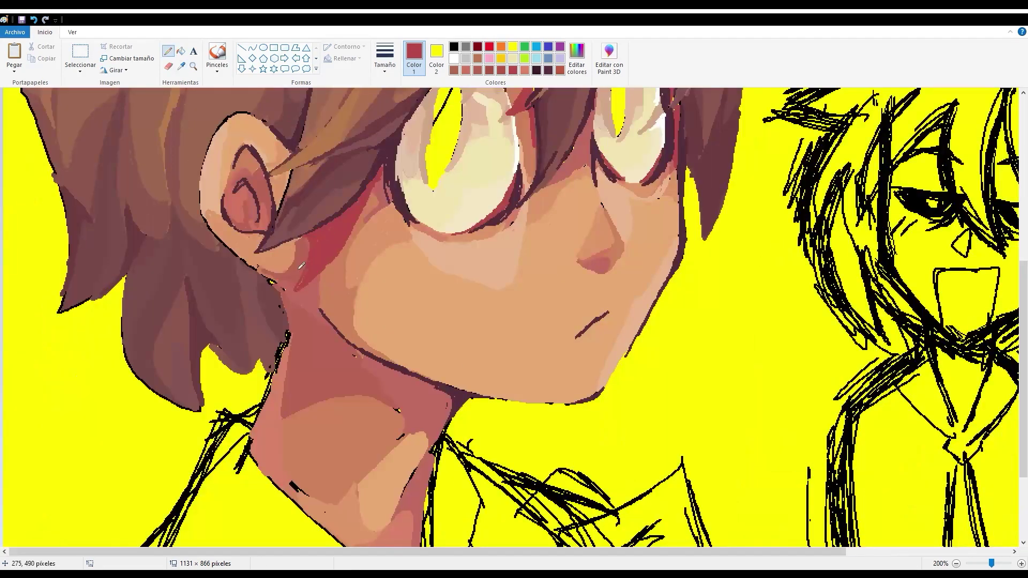
# Outline the earlobe and the upper edges of the neck in dark purple over the black sketch lines
pyautogui.press('i')
pyautogui.click(463, 390)
pyautogui.moveTo(304, 246); pyautogui.dragTo(274, 271)
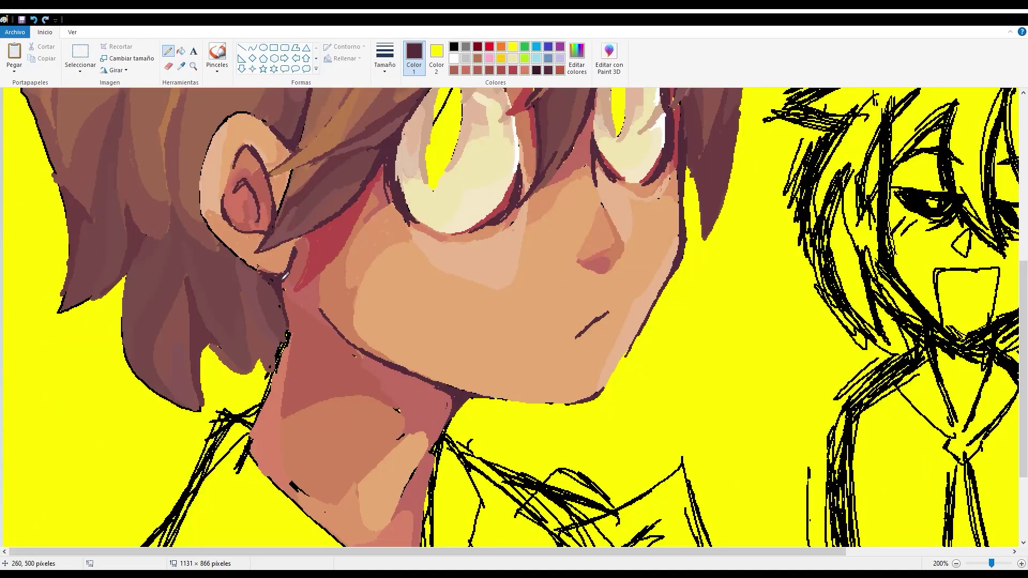
pyautogui.scroll(-4, 283, 272)
# Cover the stray black sketch marks in the middle of the neck with matching brown and red skin tones
pyautogui.press('i')
pyautogui.click(280, 216)
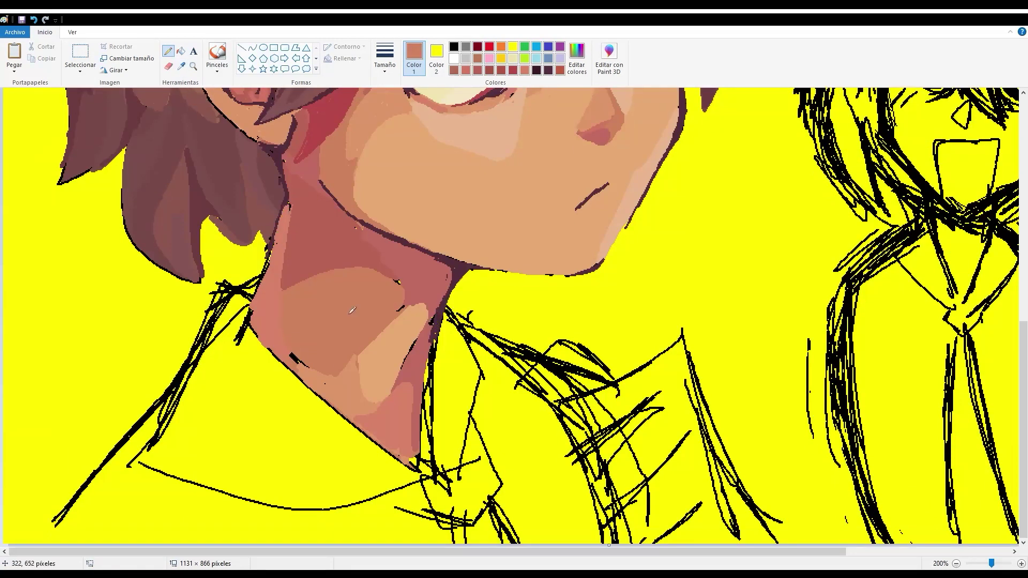
pyautogui.scroll(7, 262, 215)
pyautogui.scroll(-7, 262, 214)
pyautogui.press('i')
pyautogui.click(407, 321)
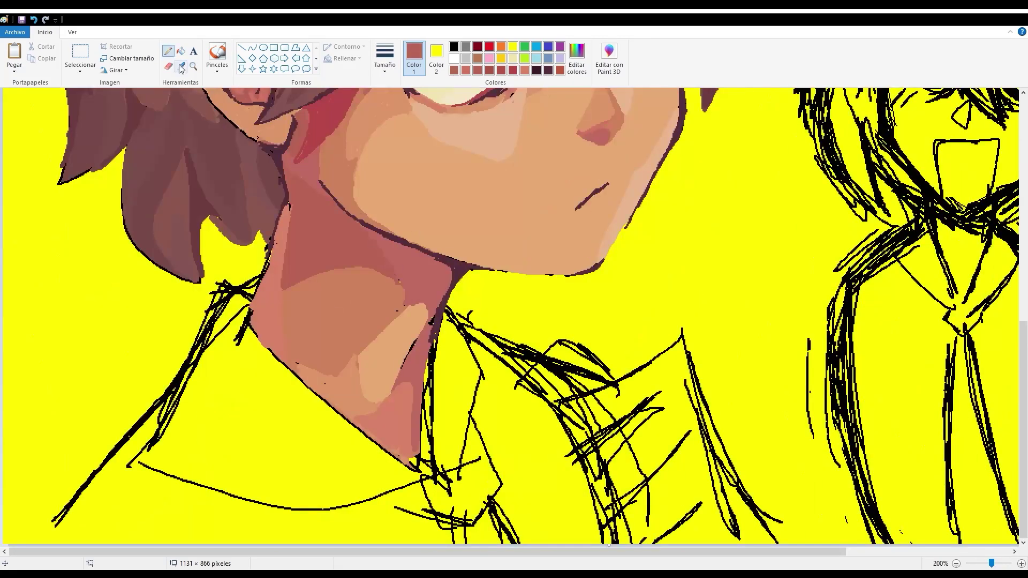
# Widen the light skin patch on the neck's front over the remaining sketch line and pick the adjacent red shade
pyautogui.moveTo(431, 300); pyautogui.dragTo(420, 343)
pyautogui.moveTo(375, 412); pyautogui.dragTo(433, 312)
pyautogui.moveTo(392, 401); pyautogui.dragTo(434, 315)
pyautogui.press('i')
pyautogui.click(436, 316)
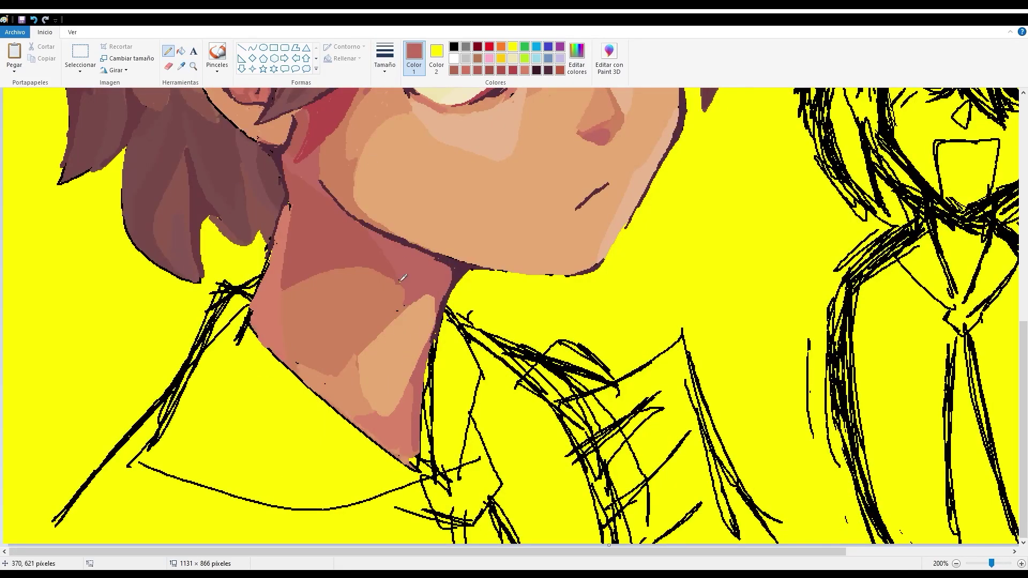
# Paint medium blue over the yellow iris of the larger eye
pyautogui.scroll(3, 536, 375)
pyautogui.scroll(-3, 535, 375)
pyautogui.scroll(3, 647, 502)
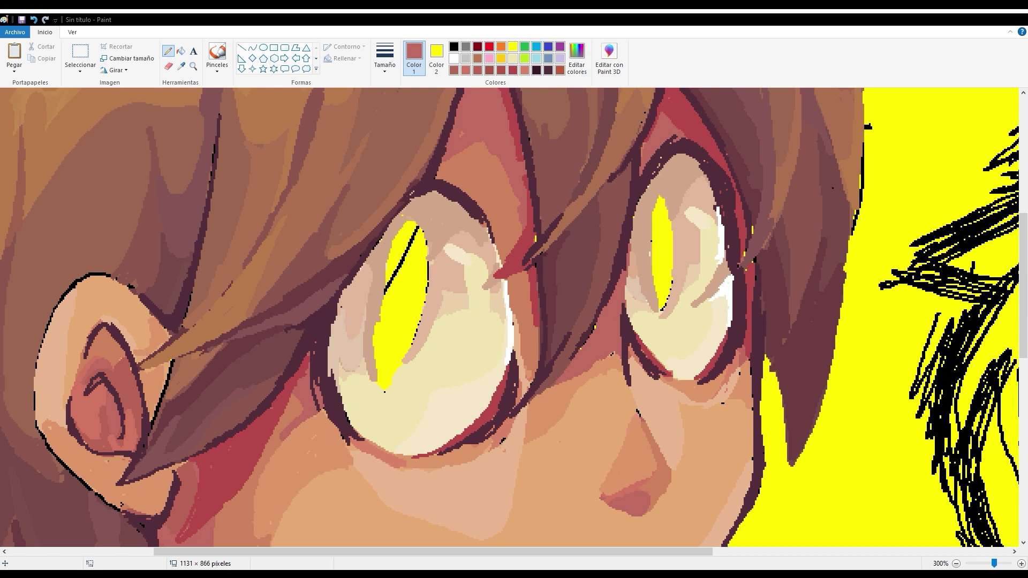
pyautogui.click(548, 58)
pyautogui.moveTo(399, 231); pyautogui.dragTo(389, 381)
# Flip the picture horizontally and finish covering both yellow irises, including the smaller eye's, with the same medium blue
pyautogui.click(115, 71)
pyautogui.click(134, 131)
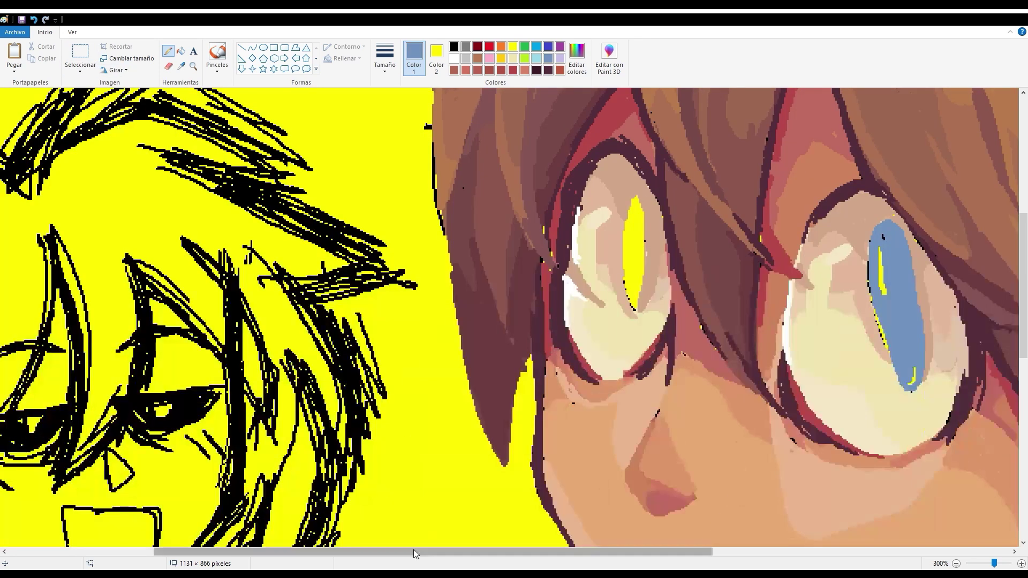
pyautogui.hscroll(4, 536, 321)
pyautogui.moveTo(650, 241); pyautogui.dragTo(679, 358)
pyautogui.moveTo(403, 316); pyautogui.dragTo(410, 200)
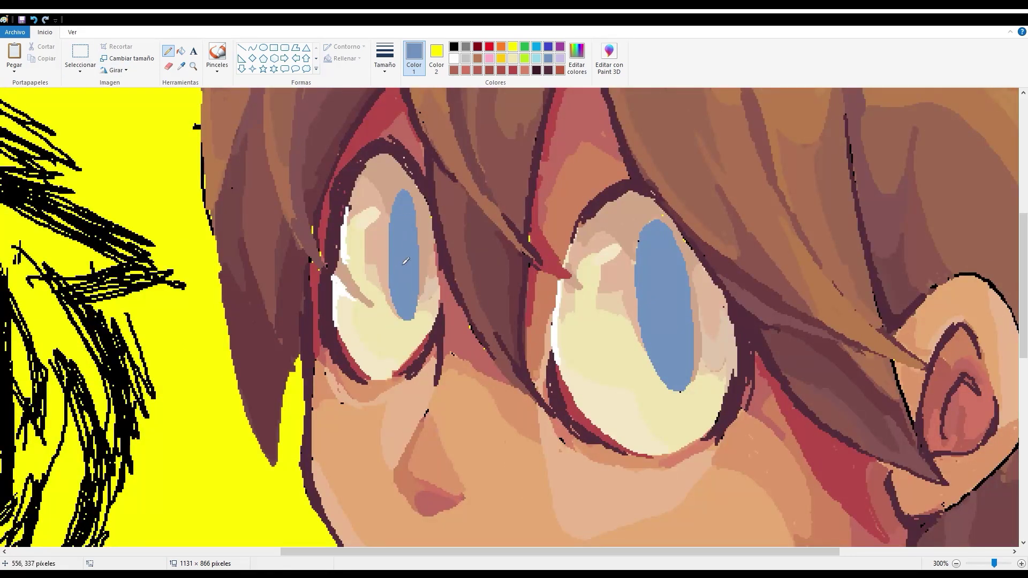
# Cover the white gap in the smaller eye's upper part with pinkish beige and retouch its upper outline in dark purple
pyautogui.click(181, 65)
pyautogui.click(360, 225)
pyautogui.moveTo(347, 184); pyautogui.dragTo(352, 243)
pyautogui.click(181, 66)
pyautogui.click(381, 149)
pyautogui.moveTo(397, 156); pyautogui.dragTo(325, 251)
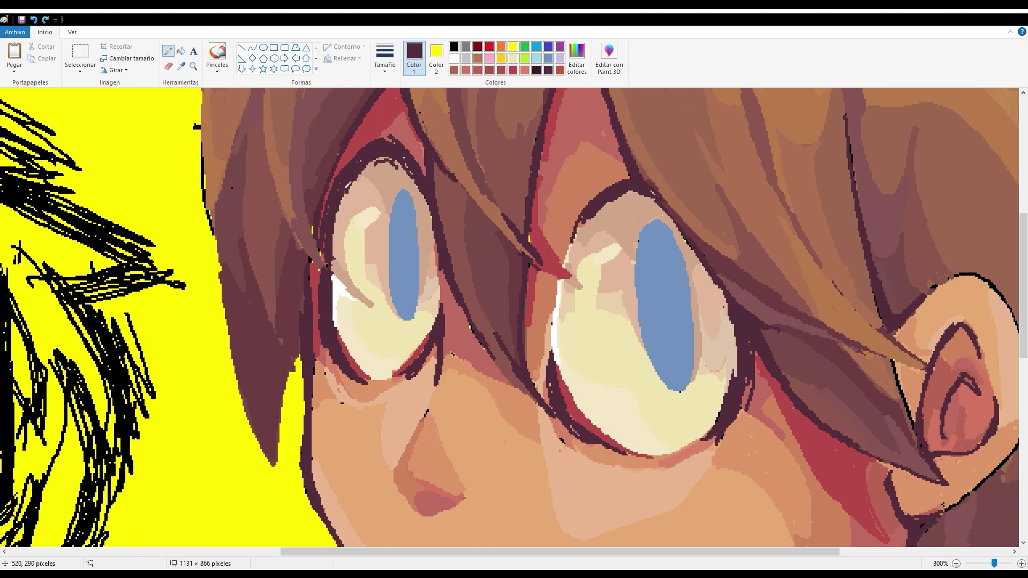
# Shade the earlobe beside the hair lock with the muted red taken from the inner ear
pyautogui.scroll(-2, 458, 310)
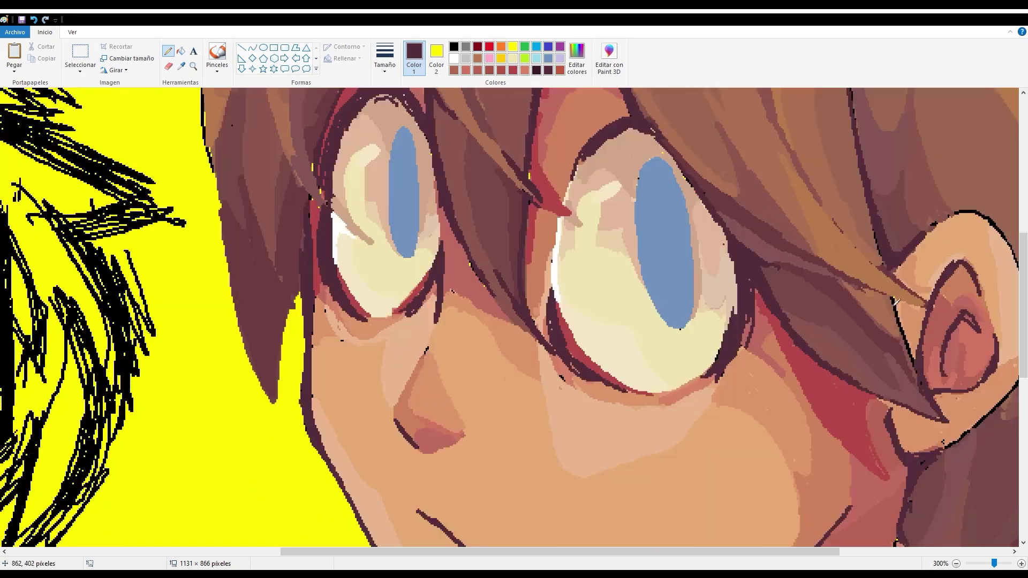
pyautogui.click(181, 66)
pyautogui.click(913, 335)
pyautogui.moveTo(895, 413); pyautogui.dragTo(917, 430)
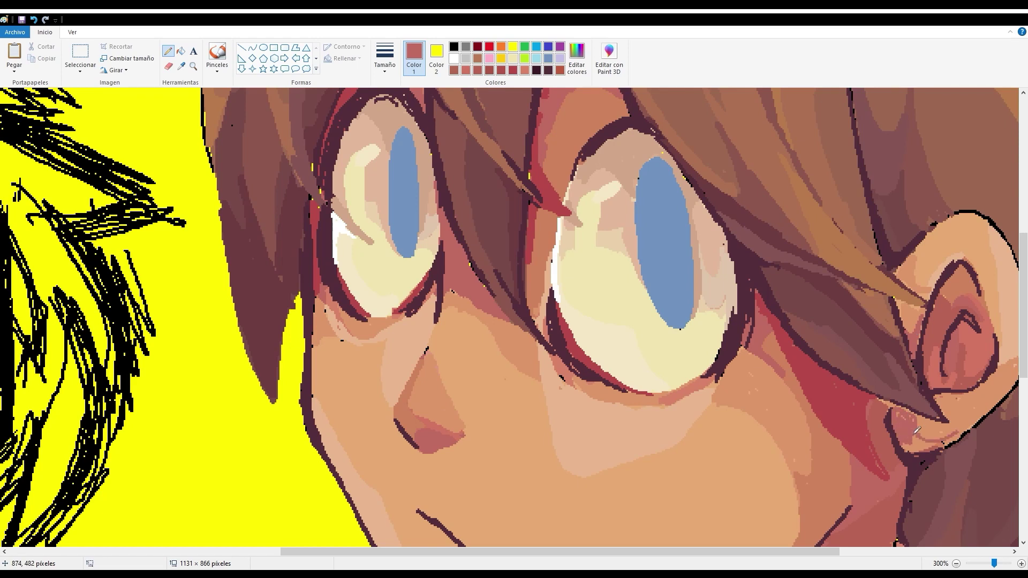
pyautogui.scroll(-3, 643, 322)
pyautogui.scroll(6, 428, 268)
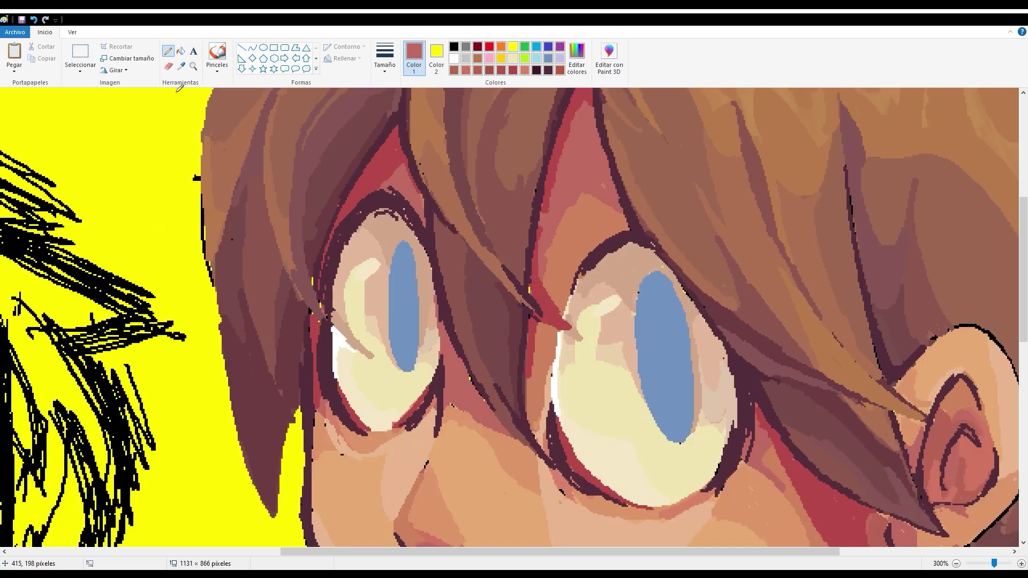
# Shade the upper part and inner edge of the larger iris with darker blues
pyautogui.moveTo(648, 279)
pyautogui.mouseDown()
pyautogui.moveTo(644, 375)
pyautogui.moveTo(662, 283)
pyautogui.mouseUp()
pyautogui.scroll(-3, 643, 321)
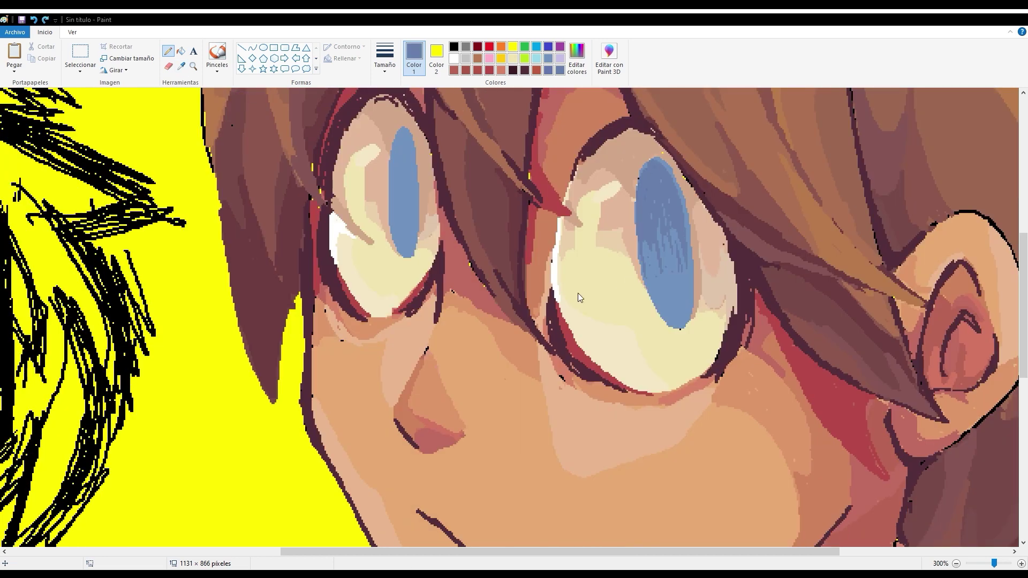
pyautogui.moveTo(640, 235)
pyautogui.mouseDown()
pyautogui.moveTo(660, 160)
pyautogui.moveTo(647, 230)
pyautogui.mouseUp()
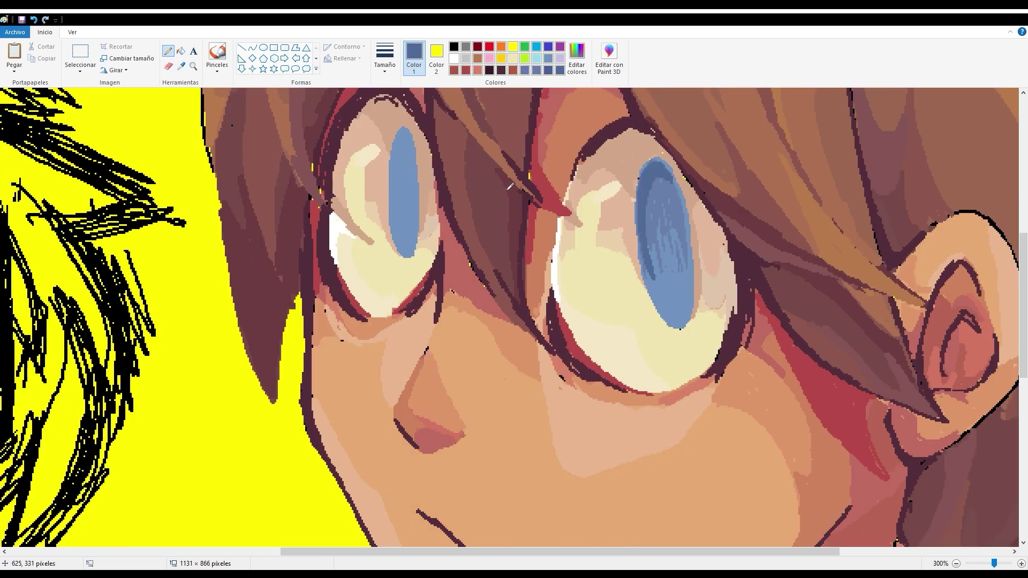
# Redo the larger eye's pupil as a dark navy oval and outline the iris's upper rim in navy
pyautogui.moveTo(661, 161)
pyautogui.mouseDown()
pyautogui.moveTo(642, 210)
pyautogui.moveTo(672, 262)
pyautogui.mouseUp()
pyautogui.hotkey('ctrl', 'z')
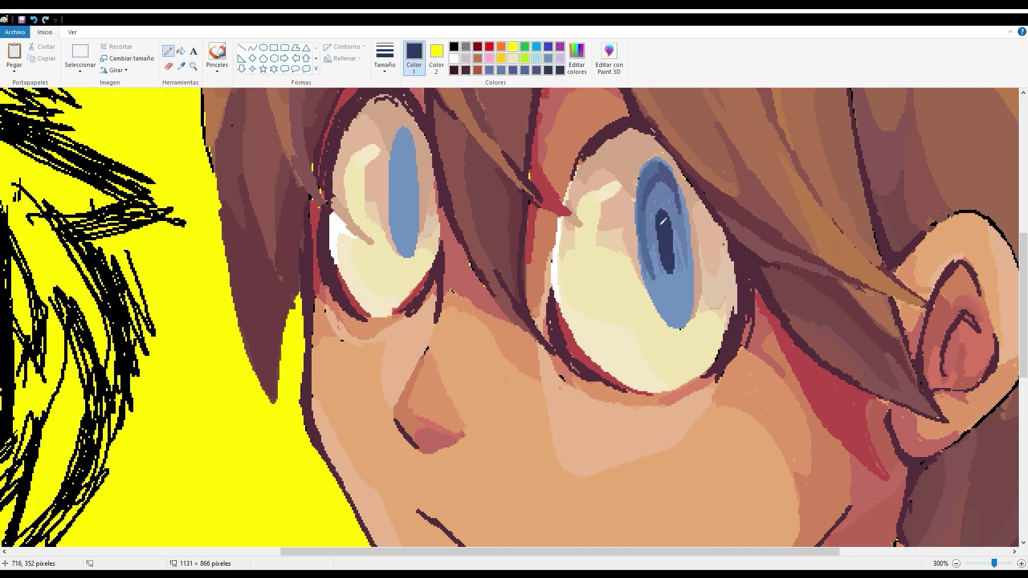
pyautogui.hotkey('ctrl', 'z')
pyautogui.moveTo(666, 220); pyautogui.dragTo(670, 263)
pyautogui.moveTo(664, 158)
pyautogui.mouseDown()
pyautogui.moveTo(645, 170)
pyautogui.moveTo(640, 235)
pyautogui.mouseUp()
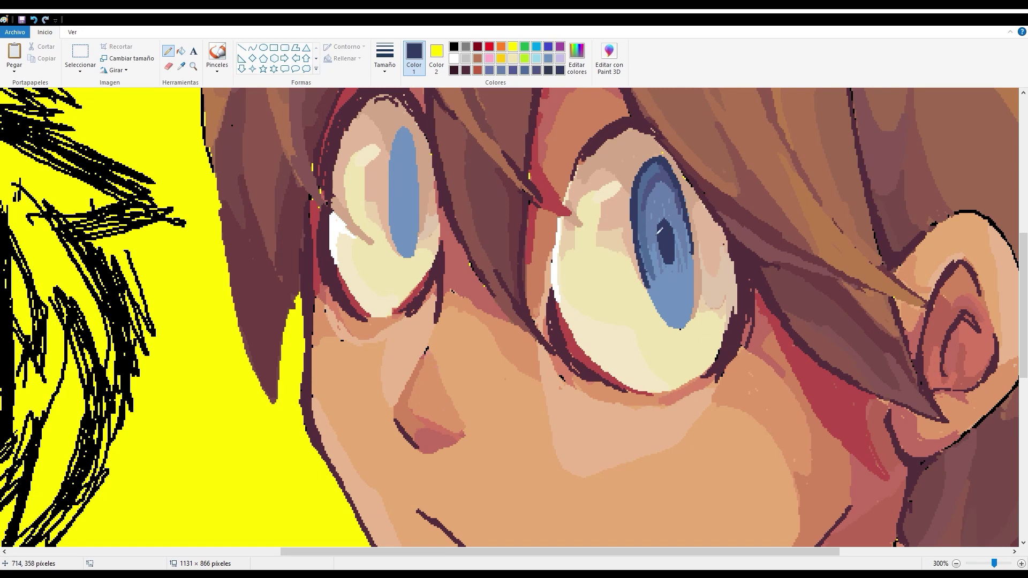
# Blend medium blue around the larger eye's pupil and paint light blue in the lower part of the iris
pyautogui.click(181, 66)
pyautogui.click(660, 186)
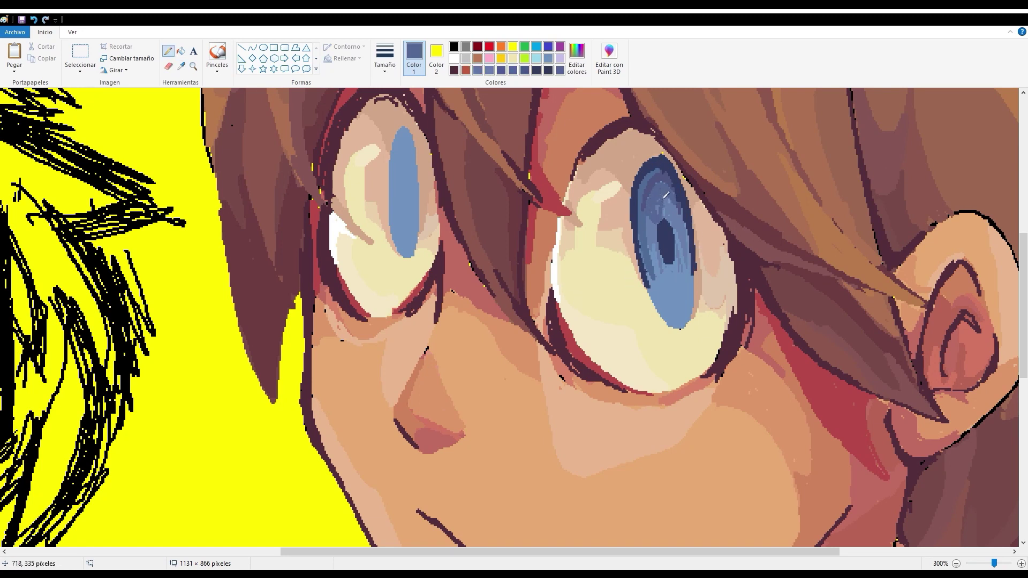
pyautogui.click(180, 67)
pyautogui.click(664, 278)
pyautogui.moveTo(645, 209); pyautogui.dragTo(656, 230)
pyautogui.moveTo(679, 264)
pyautogui.mouseDown()
pyautogui.moveTo(685, 308)
pyautogui.moveTo(677, 279)
pyautogui.mouseUp()
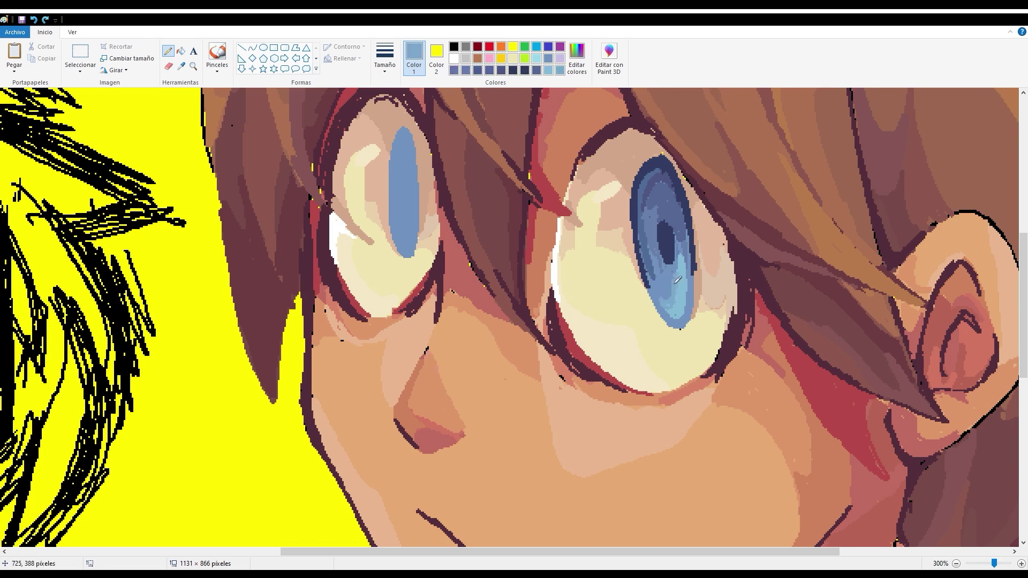
# Add short pale blue and white highlight strokes in the lower part of the larger iris
pyautogui.click(676, 241)
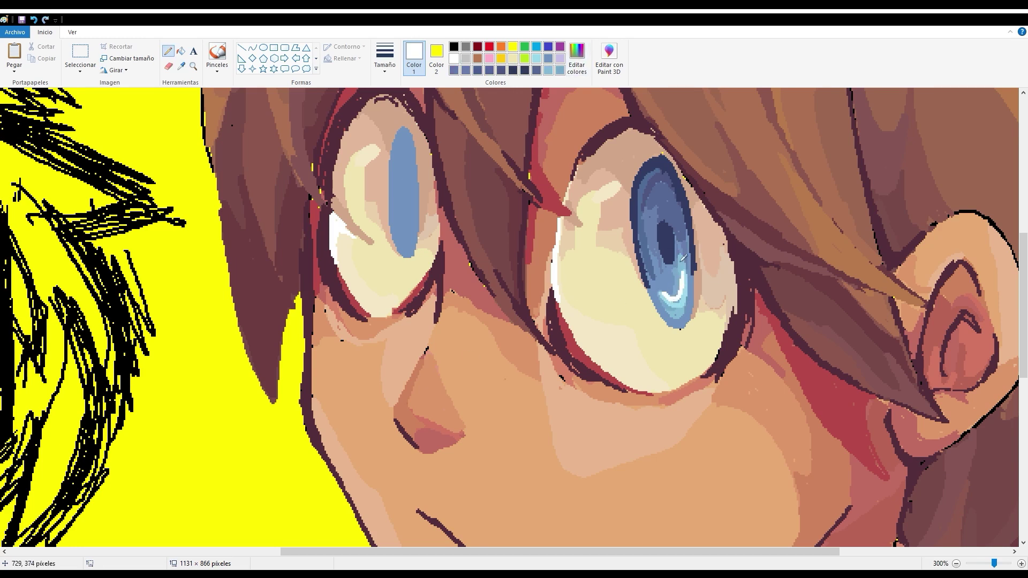
pyautogui.click(628, 241)
pyautogui.moveTo(676, 265); pyautogui.dragTo(684, 303)
pyautogui.scroll(-5, 643, 321)
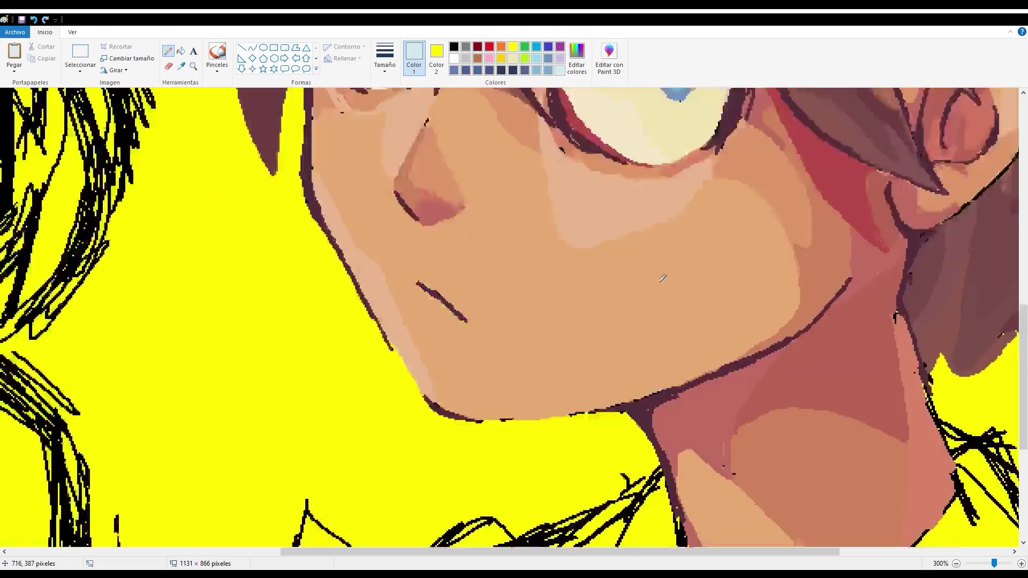
pyautogui.scroll(5, 643, 321)
# Try a light highlight across the upper part of the larger iris
pyautogui.moveTo(674, 215)
pyautogui.mouseDown()
pyautogui.moveTo(693, 224)
pyautogui.moveTo(694, 214)
pyautogui.mouseUp()
pyautogui.hotkey('ctrl', 'z')
pyautogui.click(606, 193)
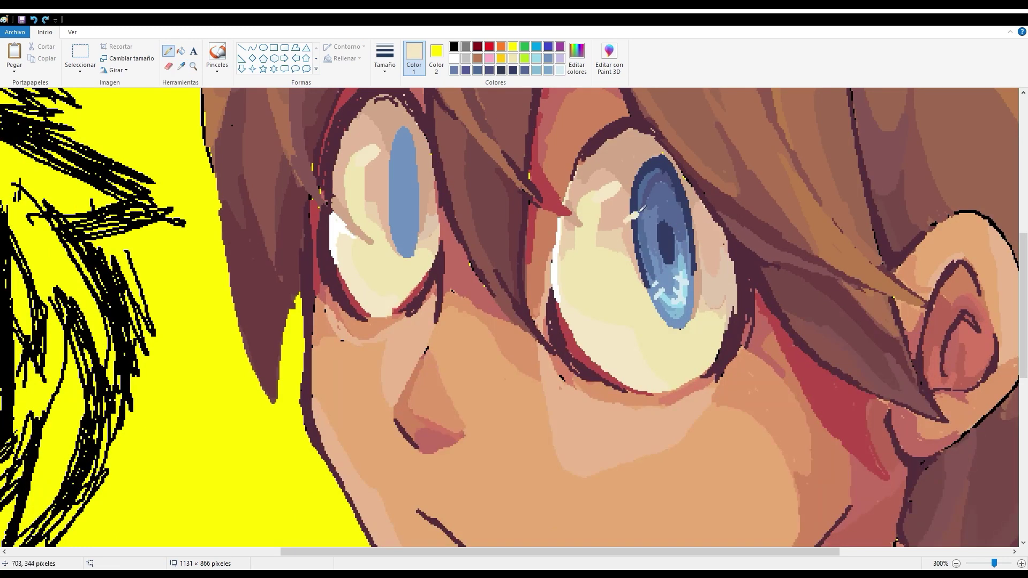
pyautogui.click(637, 213)
# Shade the smaller iris with darker blues, outline its upper rim in navy and add its pupil and pale reflections
pyautogui.moveTo(395, 147)
pyautogui.mouseDown()
pyautogui.moveTo(399, 214)
pyautogui.moveTo(400, 130)
pyautogui.mouseUp()
pyautogui.click(501, 70)
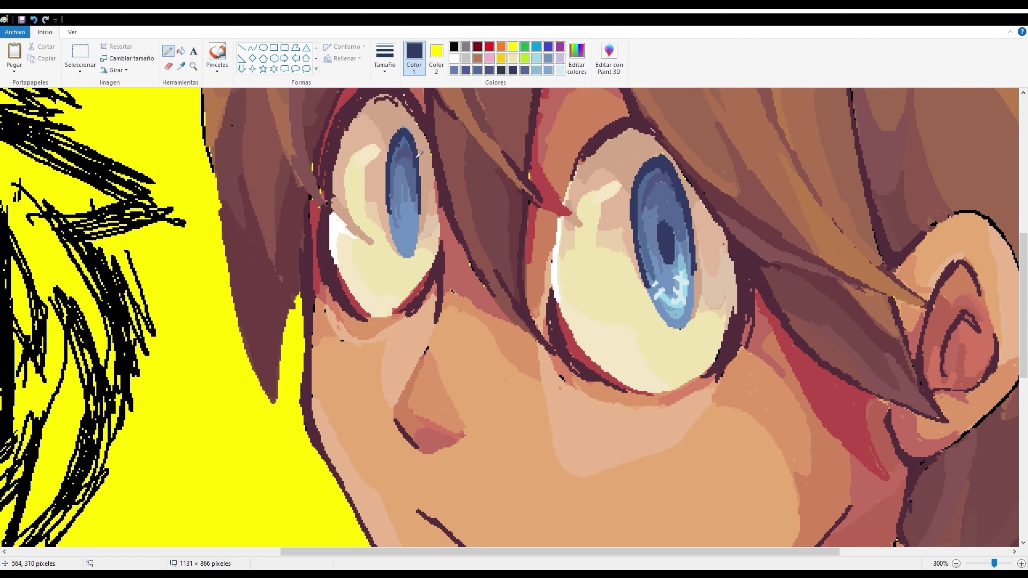
pyautogui.click(413, 230)
pyautogui.moveTo(405, 236); pyautogui.dragTo(412, 229)
# Flip the picture back horizontally and add a pale blue highlight to the upper edge of both irises
pyautogui.click(115, 70)
pyautogui.click(140, 135)
pyautogui.scroll(-4, 497, 207)
pyautogui.scroll(4, 605, 246)
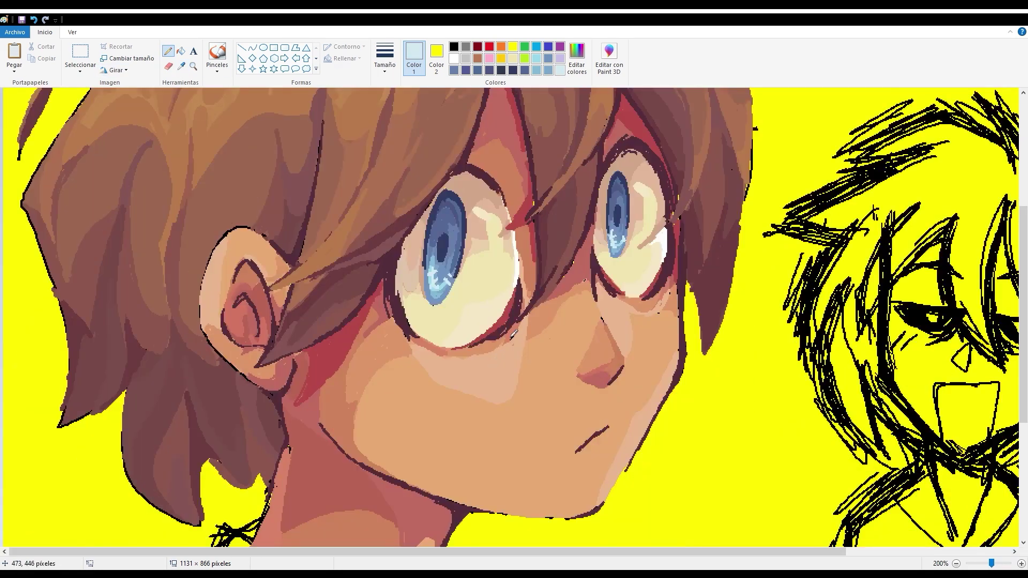
pyautogui.moveTo(583, 273); pyautogui.dragTo(605, 247)
pyautogui.scroll(-2, 605, 247)
pyautogui.scroll(1, 605, 246)
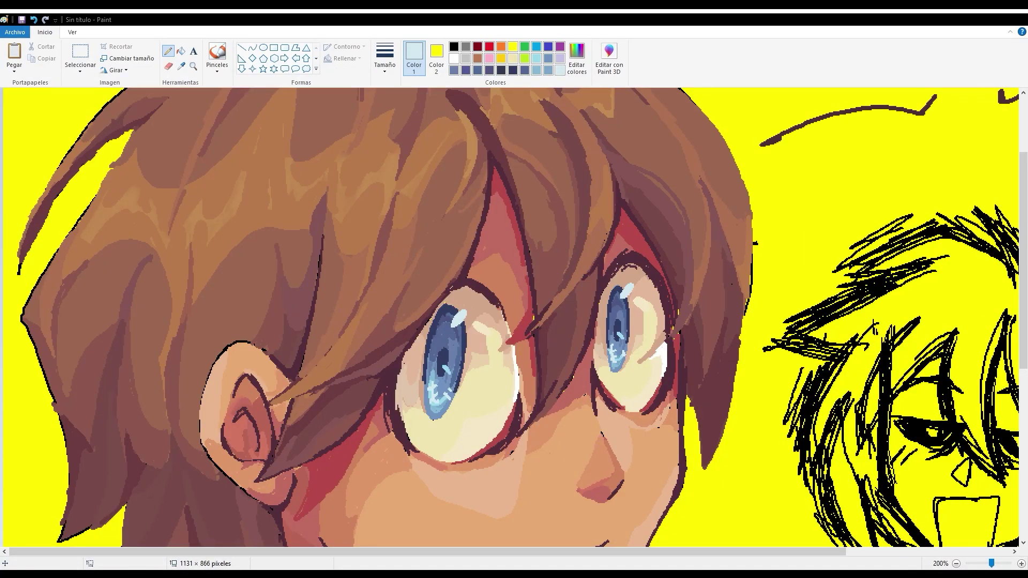
# Trim the thin hair strand's outer edge and other stray black edges of the hair with the yellow background colour
pyautogui.click(181, 66)
pyautogui.click(12, 231)
pyautogui.moveTo(22, 270); pyautogui.dragTo(30, 230)
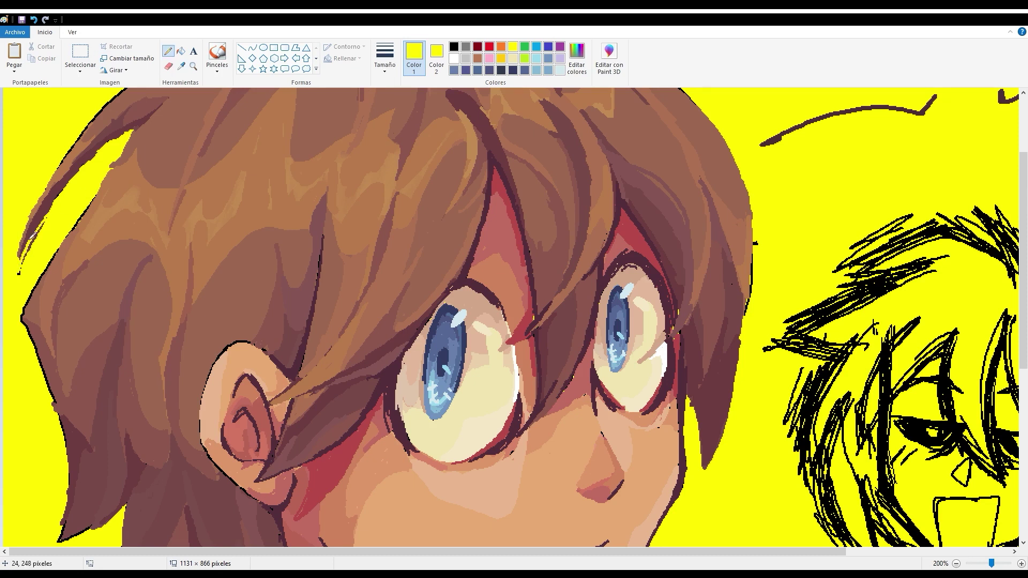
pyautogui.scroll(2, 112, 164)
pyautogui.scroll(-5, 725, 174)
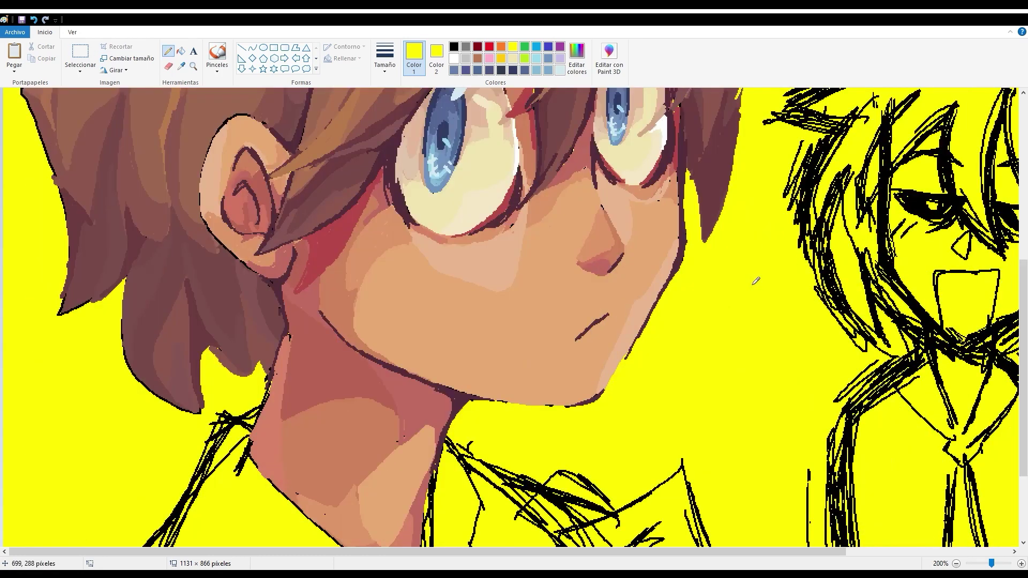
pyautogui.scroll(5, 56, 293)
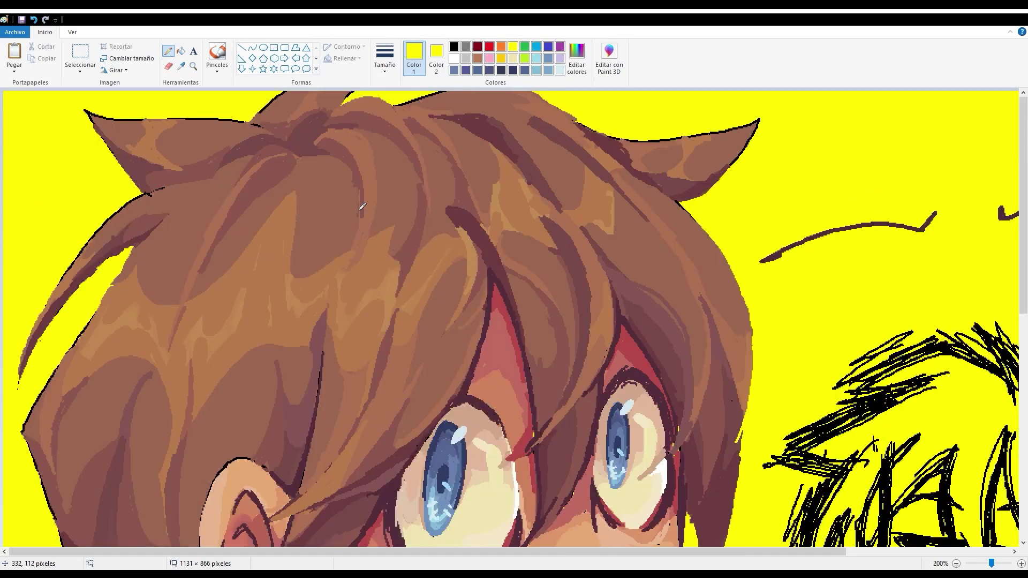
# Fill the sketched raised hand with a tan skin tone and paint a lighter strip along its outer edge
pyautogui.scroll(-7, 176, 133)
pyautogui.click(181, 66)
pyautogui.scroll(-1, 252, 118)
pyautogui.hotkey('ctrl', 'z')
pyautogui.click(258, 109)
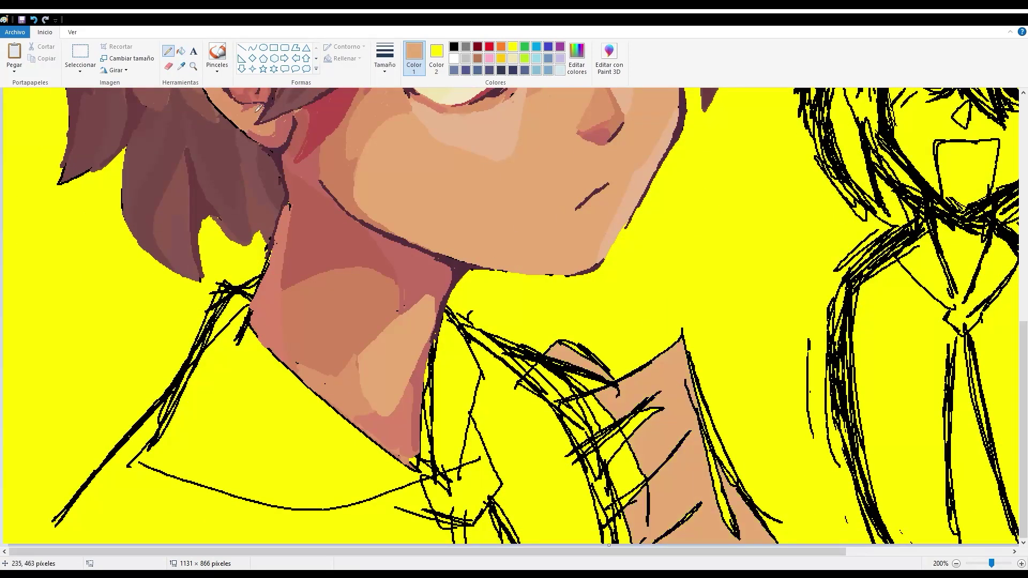
pyautogui.moveTo(599, 399)
pyautogui.mouseDown()
pyautogui.moveTo(615, 442)
pyautogui.moveTo(650, 413)
pyautogui.moveTo(607, 458)
pyautogui.moveTo(715, 434)
pyautogui.moveTo(734, 518)
pyautogui.mouseUp()
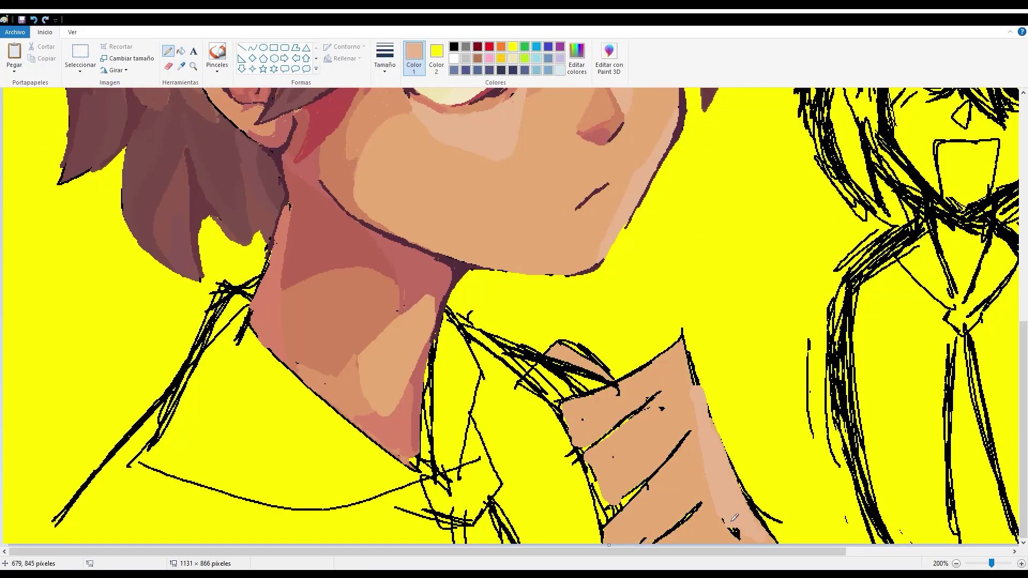
# Refill the hand with a darker brown skin tone and paint an orange-tan midtone band along its outer edge
pyautogui.hscroll(5, 701, 396)
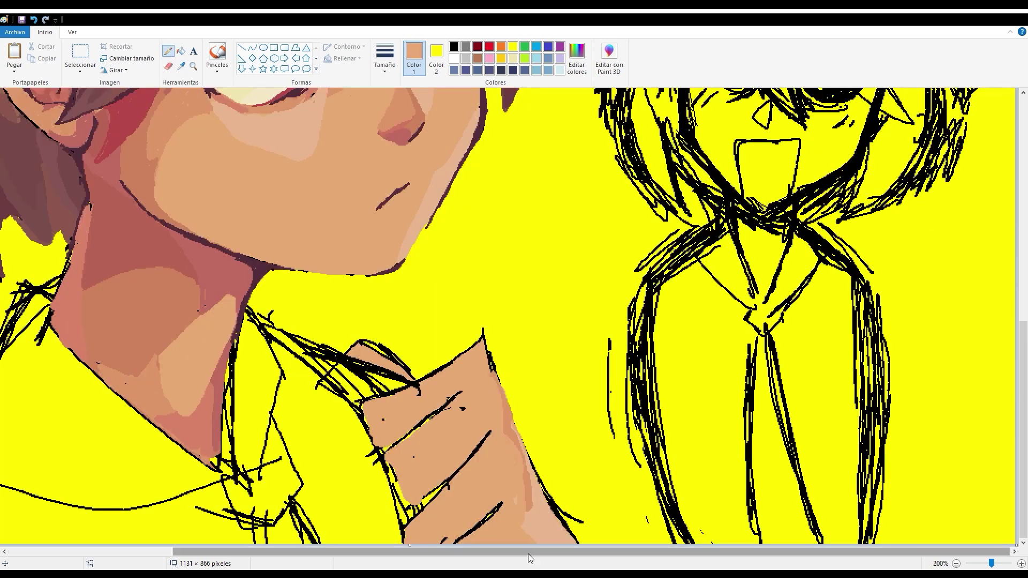
pyautogui.hscroll(-1, 466, 375)
pyautogui.click(180, 51)
pyautogui.click(461, 418)
pyautogui.click(168, 51)
pyautogui.click(181, 66)
pyautogui.click(549, 509)
pyautogui.moveTo(482, 348)
pyautogui.mouseDown()
pyautogui.moveTo(540, 509)
pyautogui.moveTo(519, 385)
pyautogui.moveTo(554, 496)
pyautogui.mouseUp()
# Paint muted red shadows across the fingers and on the thumb, covering the black sketch lines there
pyautogui.moveTo(385, 409); pyautogui.dragTo(471, 455)
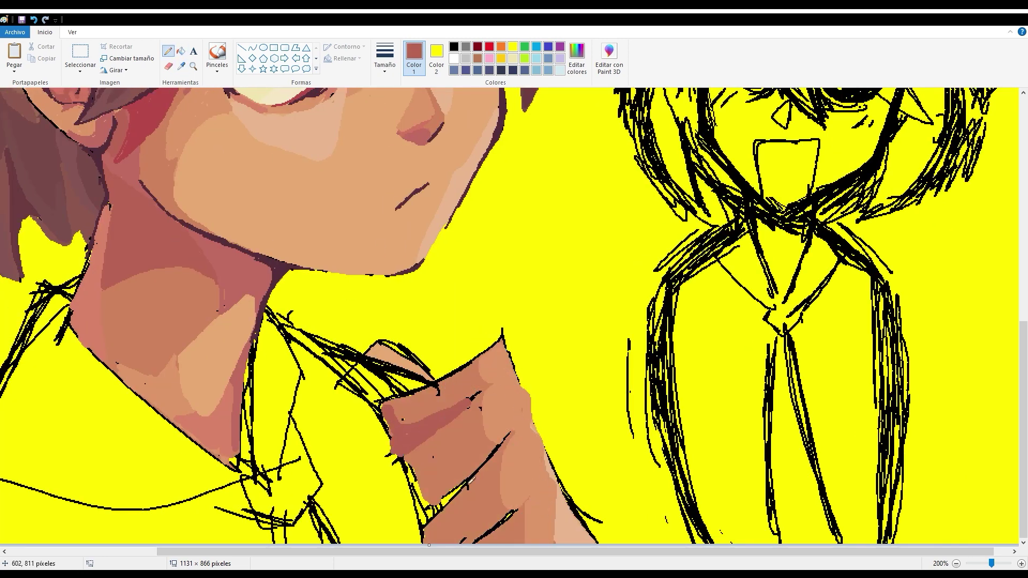
pyautogui.moveTo(429, 538); pyautogui.dragTo(493, 460)
pyautogui.moveTo(343, 386)
pyautogui.mouseDown()
pyautogui.moveTo(377, 354)
pyautogui.moveTo(391, 374)
pyautogui.mouseUp()
pyautogui.moveTo(391, 375); pyautogui.dragTo(423, 386)
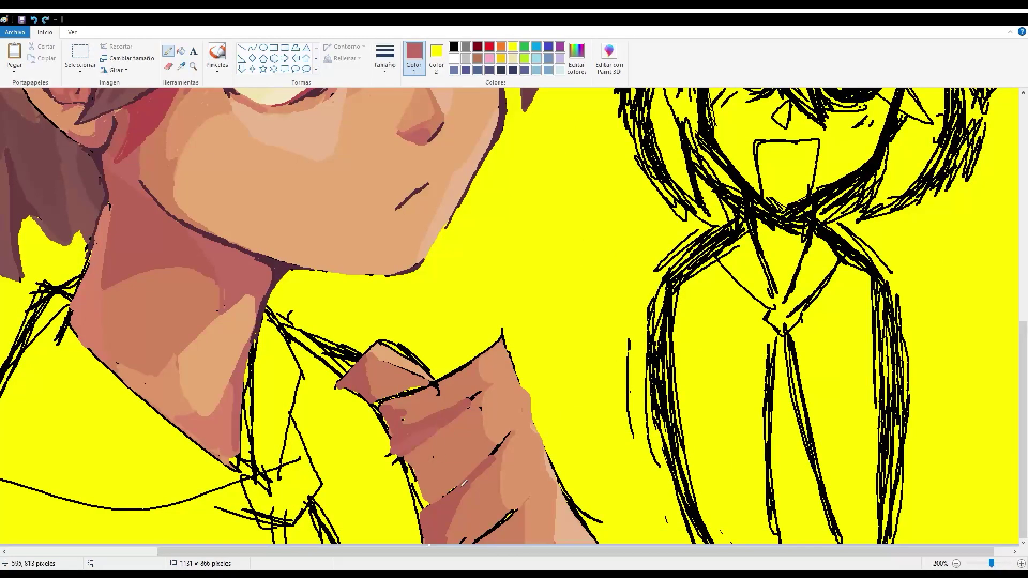
pyautogui.moveTo(463, 483)
pyautogui.mouseDown()
pyautogui.moveTo(433, 492)
pyautogui.moveTo(470, 427)
pyautogui.moveTo(406, 437)
pyautogui.mouseUp()
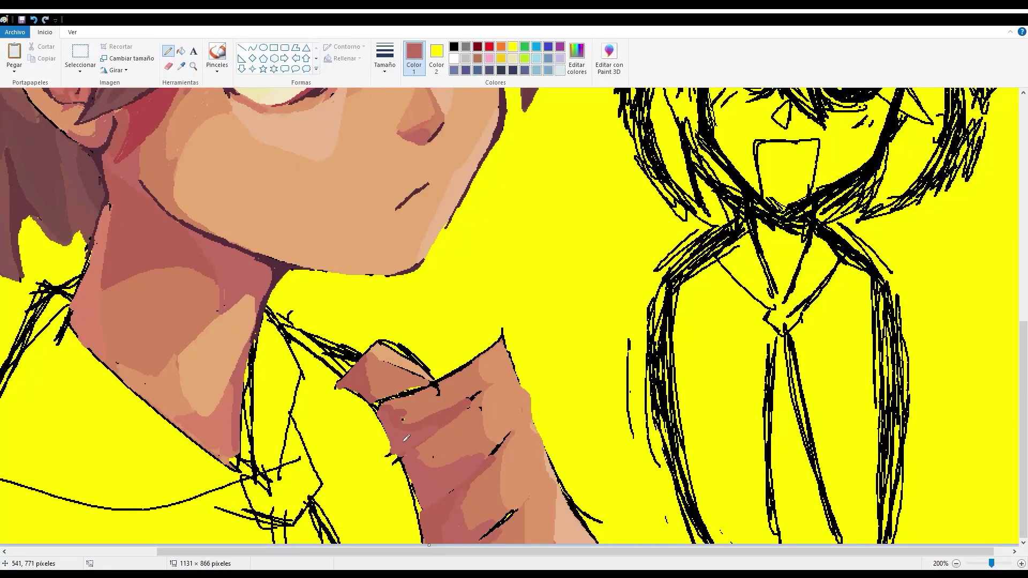
# Draw the creases between the fingers in dark purple and add red accents and softer midtones around them
pyautogui.moveTo(415, 506); pyautogui.dragTo(490, 450)
pyautogui.moveTo(396, 450); pyautogui.dragTo(474, 399)
pyautogui.moveTo(375, 407)
pyautogui.mouseDown()
pyautogui.moveTo(423, 541)
pyautogui.moveTo(506, 436)
pyautogui.mouseUp()
pyautogui.moveTo(471, 541); pyautogui.dragTo(514, 509)
pyautogui.moveTo(411, 433); pyautogui.dragTo(478, 394)
pyautogui.moveTo(422, 385); pyautogui.dragTo(374, 400)
pyautogui.moveTo(420, 461); pyautogui.dragTo(477, 452)
pyautogui.moveTo(477, 474); pyautogui.dragTo(463, 525)
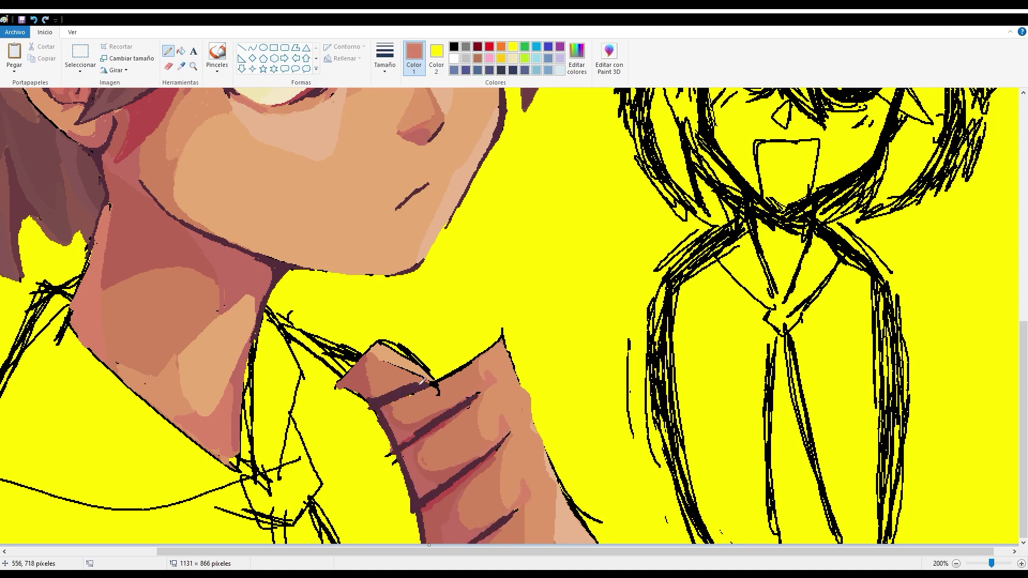
# Outline the hand's upper and outer edges in dark purple and trace the lines running from the neck to the thumb
pyautogui.moveTo(423, 378)
pyautogui.mouseDown()
pyautogui.moveTo(389, 363)
pyautogui.moveTo(370, 396)
pyautogui.moveTo(484, 347)
pyautogui.moveTo(584, 516)
pyautogui.mouseUp()
pyautogui.moveTo(602, 522); pyautogui.dragTo(595, 497)
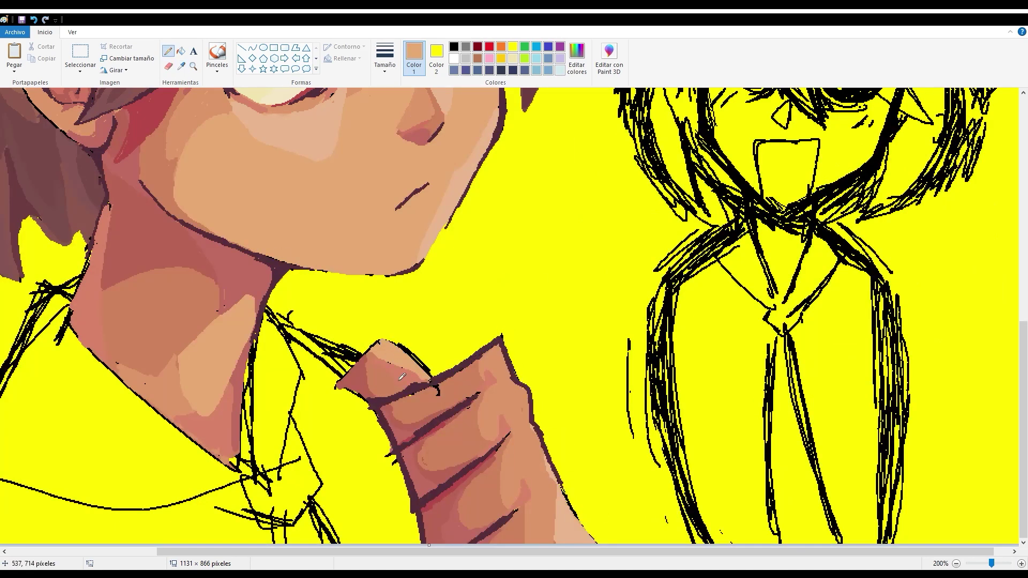
pyautogui.hscroll(-3, 402, 377)
pyautogui.moveTo(369, 314); pyautogui.dragTo(496, 387)
pyautogui.moveTo(495, 386); pyautogui.dragTo(409, 325)
# Fill the sketched shirt and collar areas with light warm grey
pyautogui.scroll(5, 498, 375)
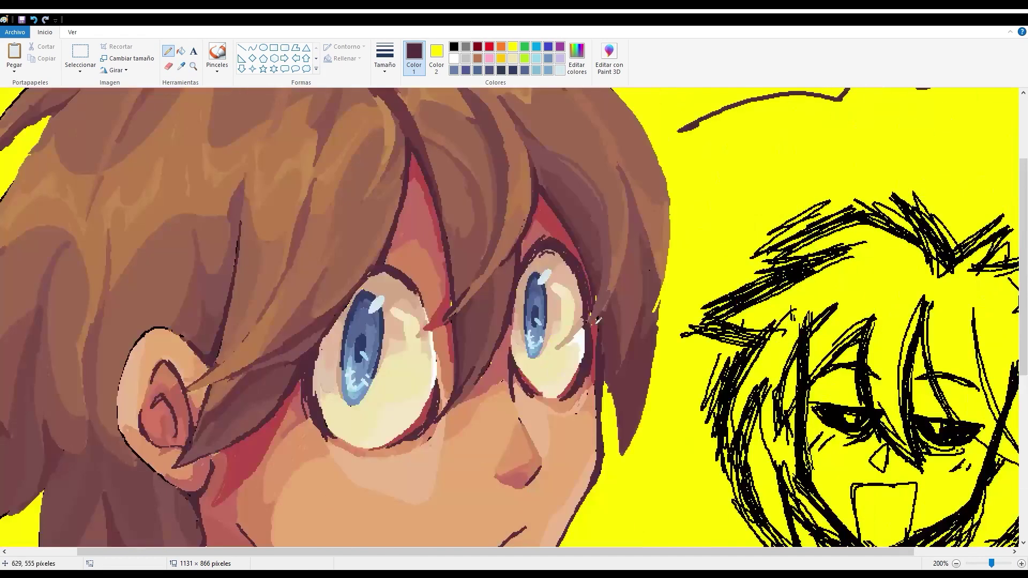
pyautogui.scroll(-1, 608, 370)
pyautogui.scroll(3, 629, 230)
pyautogui.scroll(-7, 627, 231)
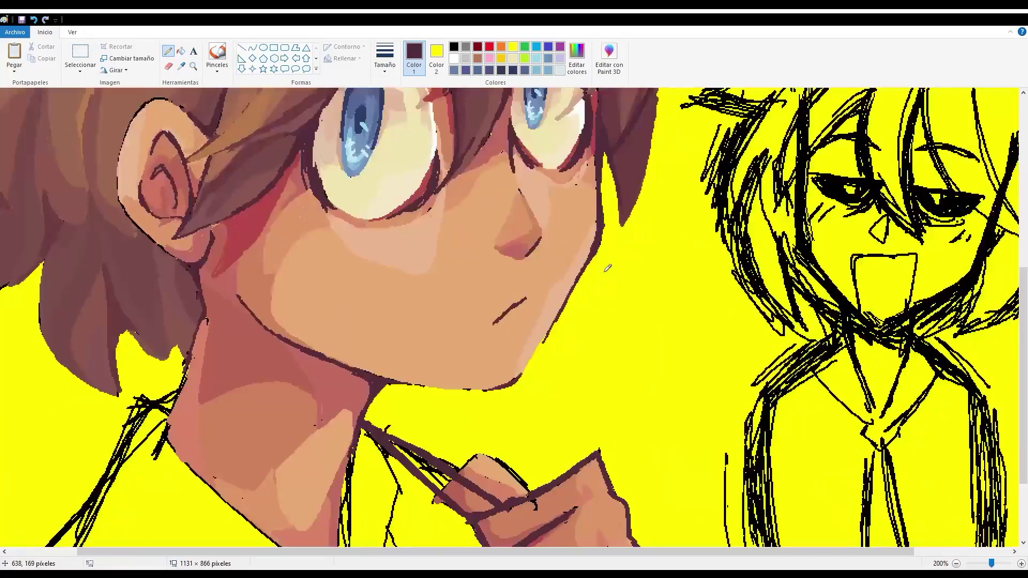
pyautogui.hscroll(-3, 546, 145)
pyautogui.click(560, 70)
pyautogui.click(181, 51)
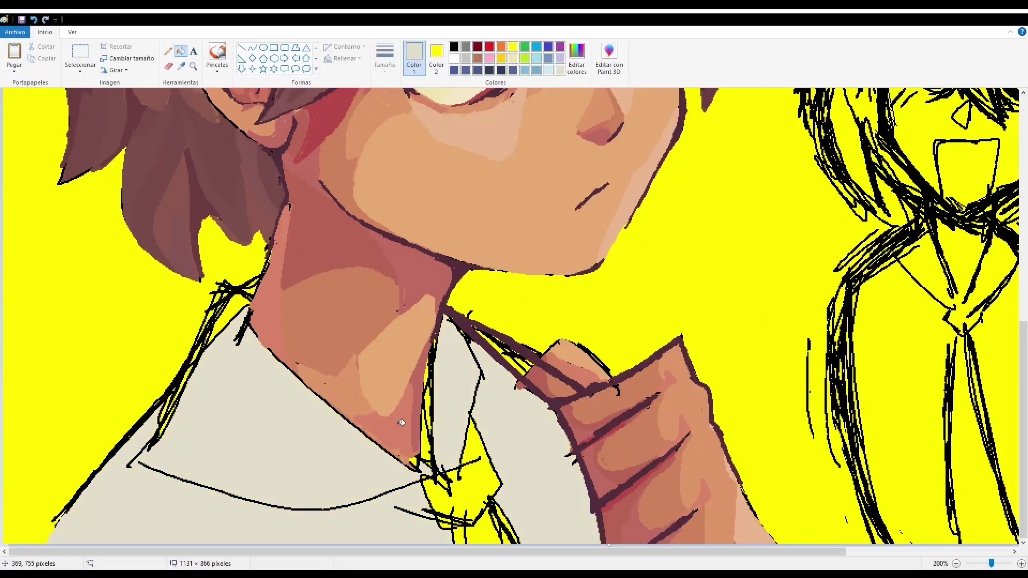
pyautogui.click(214, 401)
pyautogui.scroll(-3, 321, 321)
pyautogui.scroll(1, 321, 321)
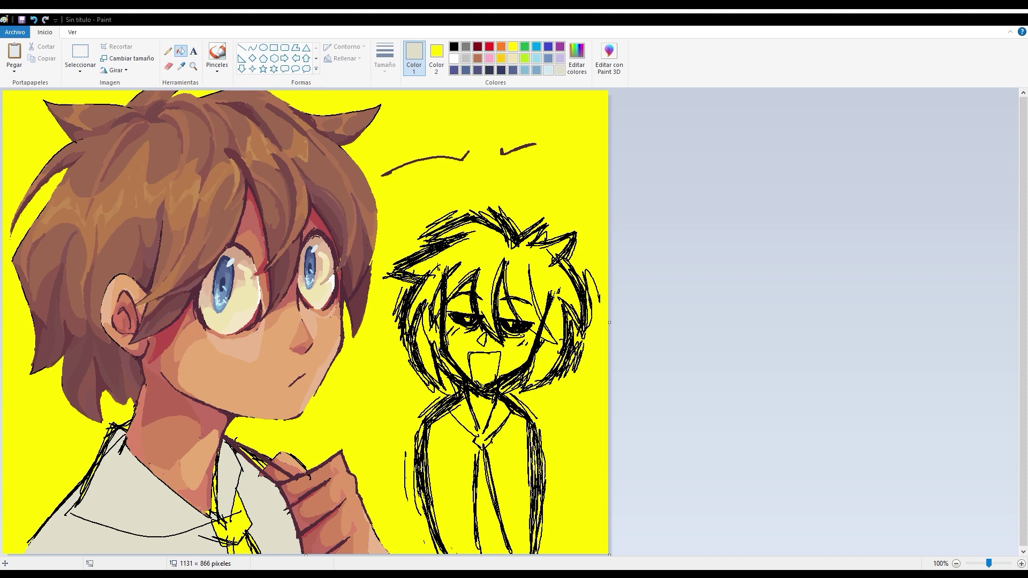
pyautogui.click(168, 51)
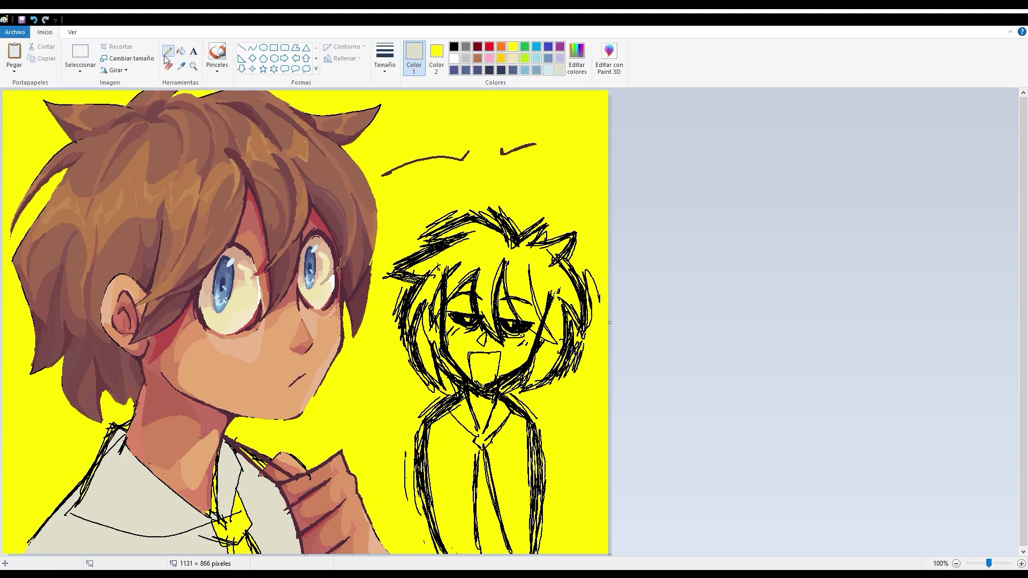
# Touch up the outline of the hair's lower tips behind the neck in dark purple
pyautogui.scroll(1, 321, 321)
pyautogui.click(181, 66)
pyautogui.click(567, 329)
pyautogui.scroll(-5, 701, 287)
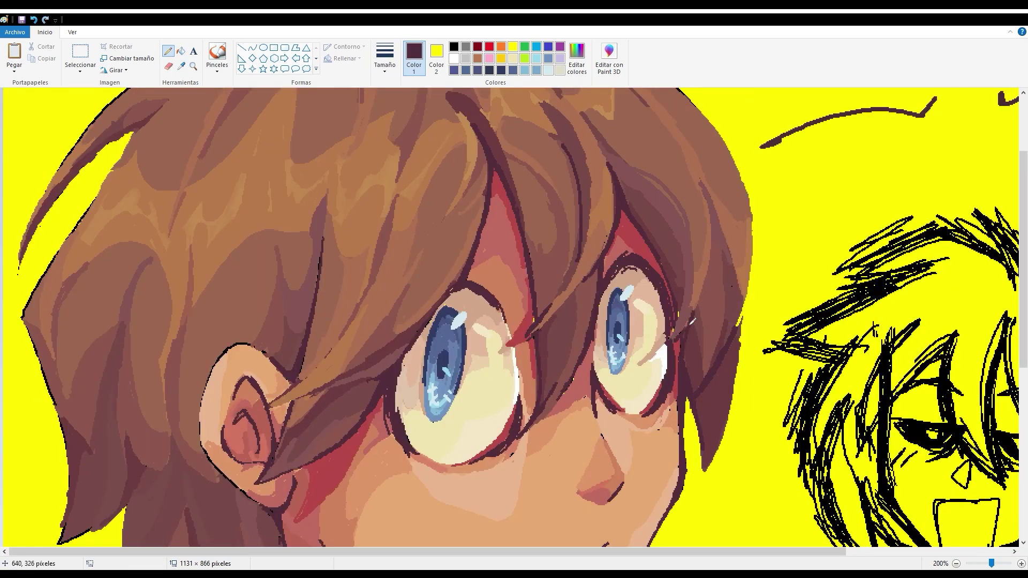
pyautogui.moveTo(205, 452); pyautogui.dragTo(217, 465)
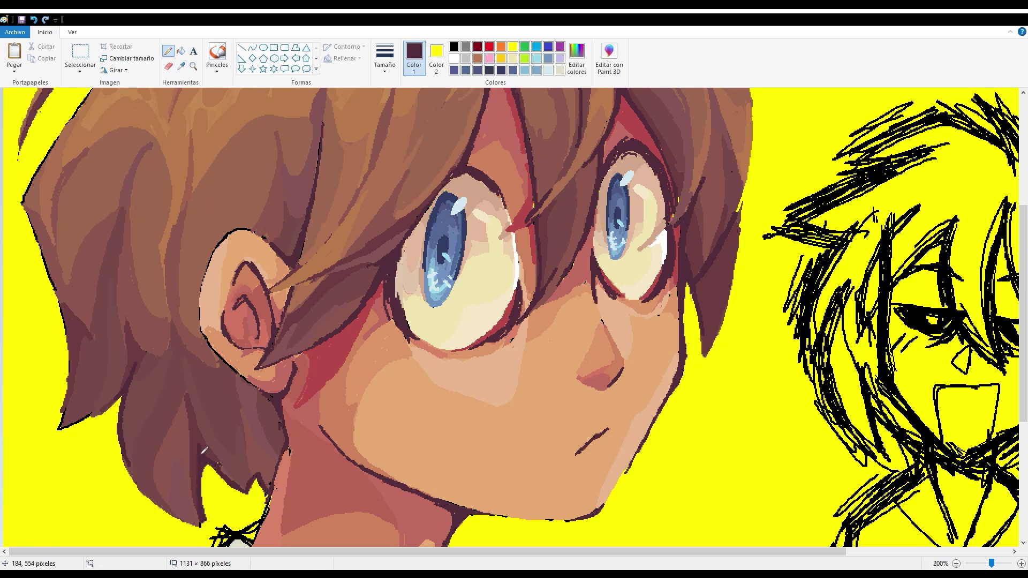
pyautogui.scroll(4, 649, 159)
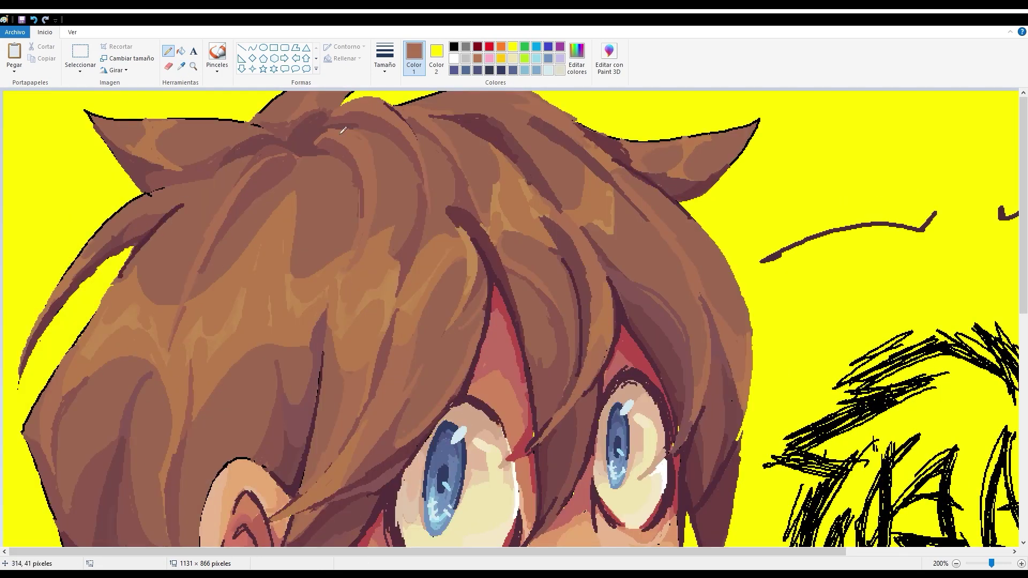
pyautogui.click(957, 564)
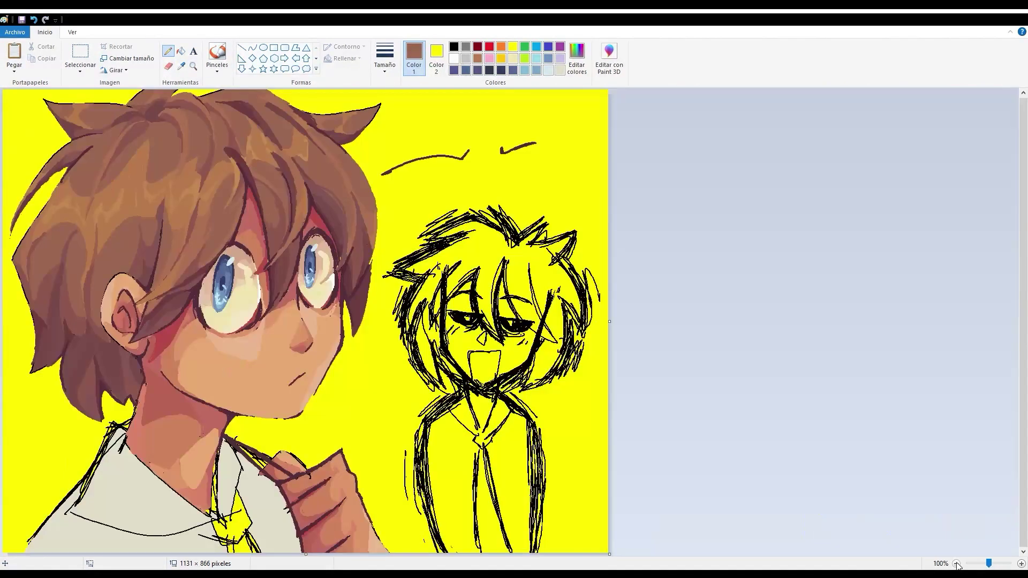
# Paint light warm grey over the black sketch lines at the collar's shoulder edge and neckline
pyautogui.scroll(1, 609, 403)
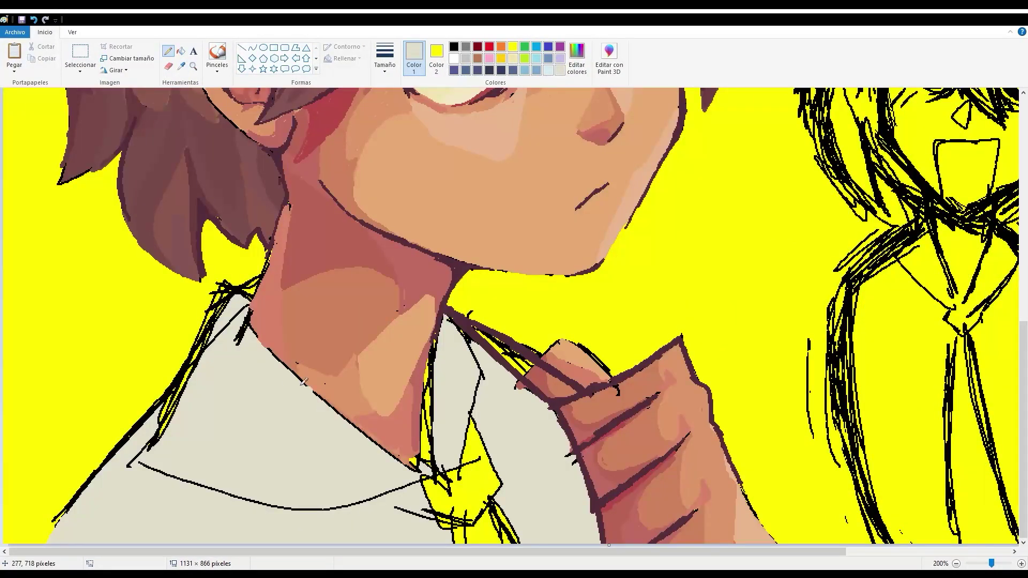
pyautogui.moveTo(226, 298); pyautogui.dragTo(221, 296)
pyautogui.scroll(5, 274, 535)
pyautogui.scroll(-5, 275, 534)
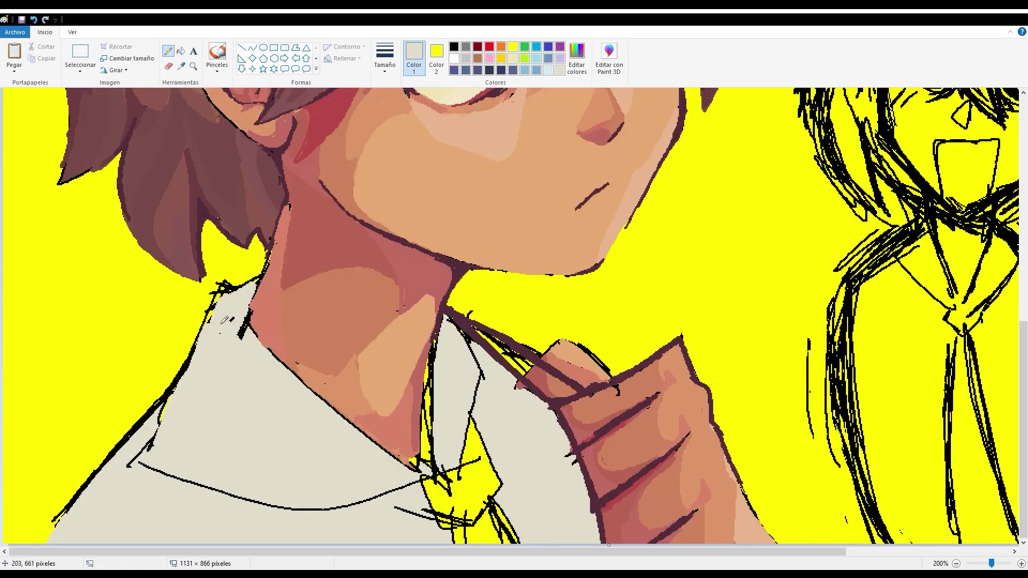
pyautogui.hscroll(3, 91, 498)
pyautogui.hscroll(-3, 92, 498)
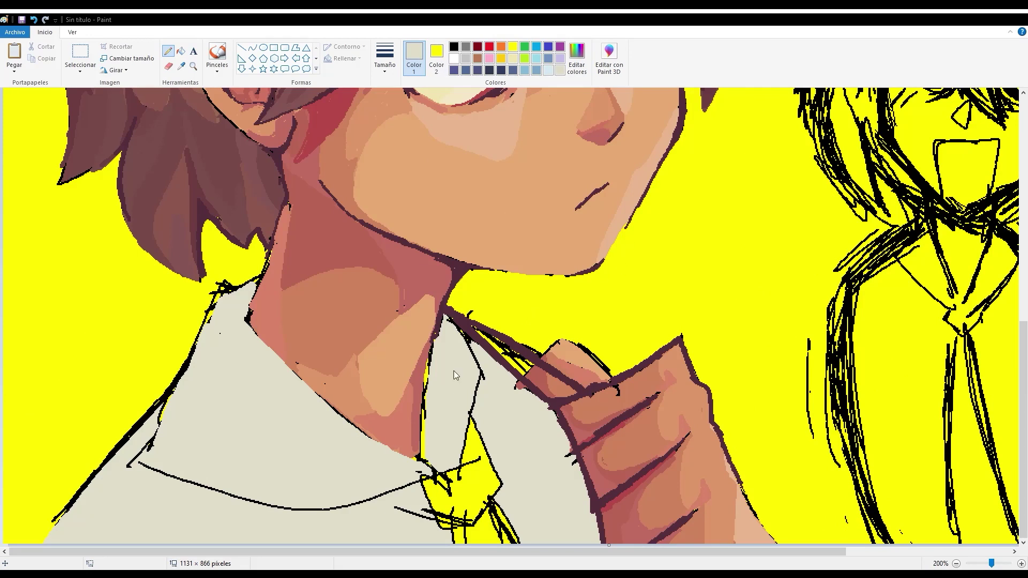
# Draw and fill mid-grey shadow shapes on the large collar and on the shirt beside the hand
pyautogui.moveTo(501, 367)
pyautogui.mouseDown()
pyautogui.moveTo(568, 540)
pyautogui.moveTo(595, 541)
pyautogui.mouseUp()
pyautogui.moveTo(211, 340)
pyautogui.mouseDown()
pyautogui.moveTo(241, 294)
pyautogui.moveTo(358, 493)
pyautogui.moveTo(139, 460)
pyautogui.mouseUp()
pyautogui.click(181, 51)
pyautogui.click(241, 407)
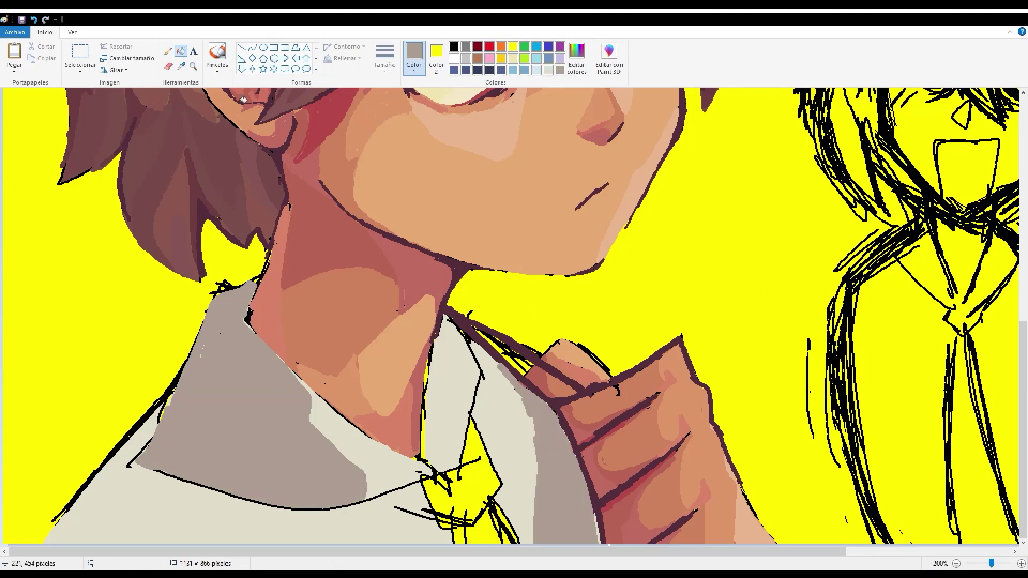
# Extend the mid-grey shading to the small collar flap, the shirt front near the tie and the shoulder
pyautogui.click(168, 50)
pyautogui.moveTo(447, 316); pyautogui.dragTo(423, 450)
pyautogui.moveTo(472, 343); pyautogui.dragTo(532, 474)
pyautogui.moveTo(450, 484); pyautogui.dragTo(399, 543)
pyautogui.scroll(5, 399, 535)
pyautogui.scroll(-5, 399, 535)
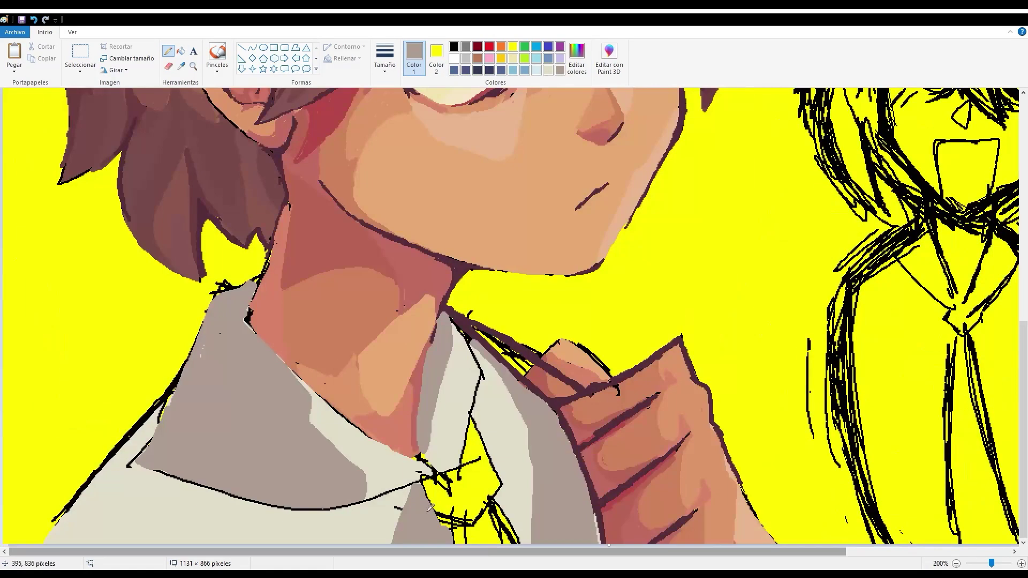
pyautogui.click(181, 51)
pyautogui.click(241, 514)
# Paint darker brownish-grey folds on the large collar, the small flap and the shirt beside the hand
pyautogui.click(168, 51)
pyautogui.click(560, 70)
pyautogui.moveTo(552, 418); pyautogui.dragTo(575, 541)
pyautogui.moveTo(453, 315); pyautogui.dragTo(428, 407)
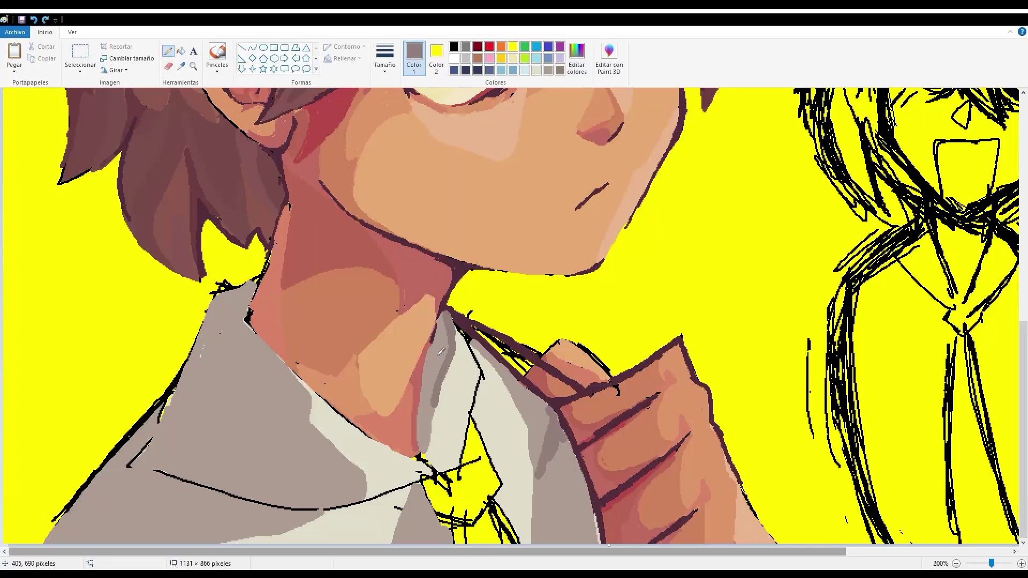
pyautogui.moveTo(236, 298); pyautogui.dragTo(316, 396)
pyautogui.moveTo(204, 394); pyautogui.dragTo(375, 471)
pyautogui.moveTo(172, 388); pyautogui.dragTo(311, 517)
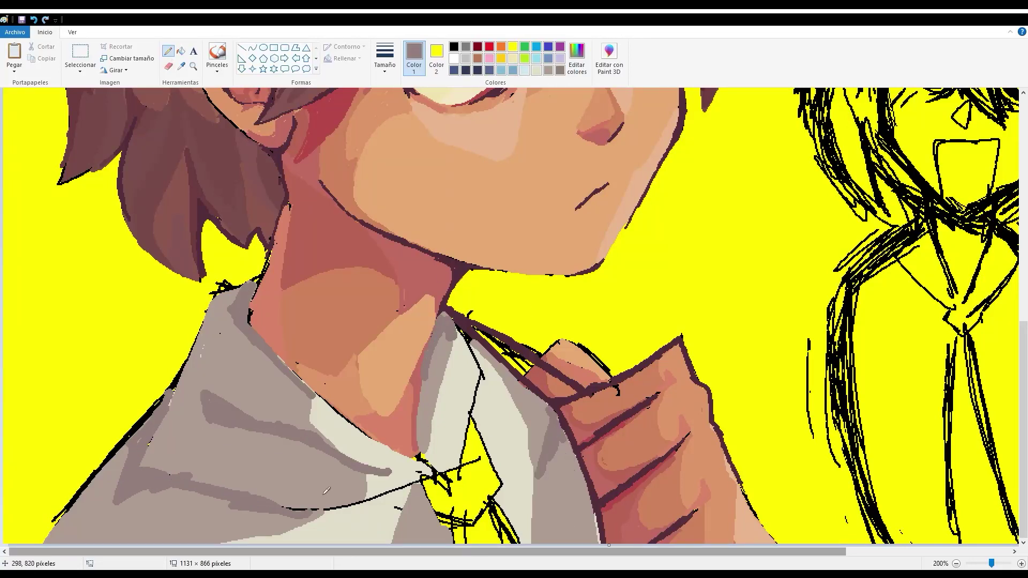
pyautogui.moveTo(567, 445); pyautogui.dragTo(578, 519)
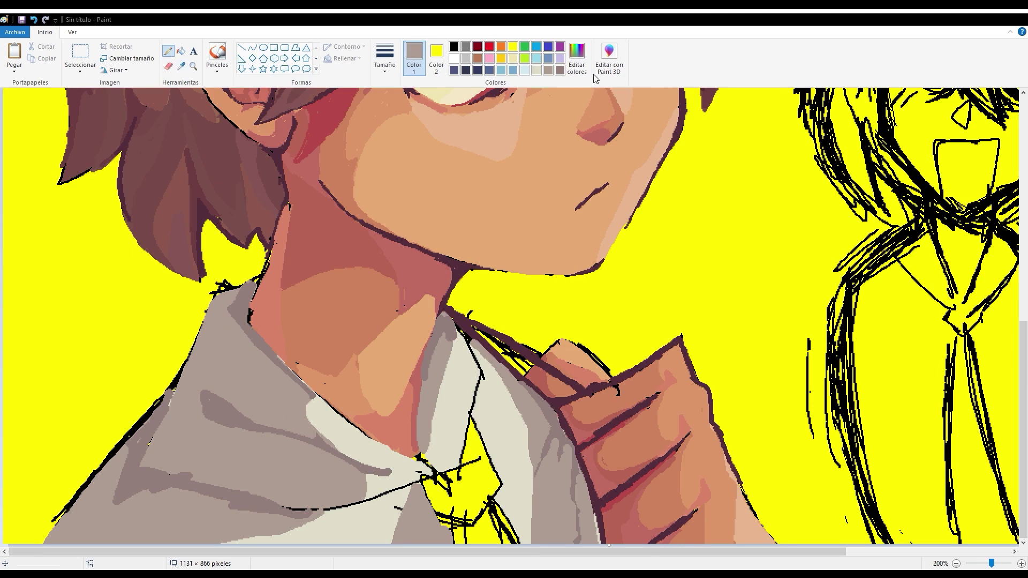
# Add lighter warm-grey midtones to the large collar and along the shaded edge of the small flap
pyautogui.moveTo(290, 385)
pyautogui.mouseDown()
pyautogui.moveTo(279, 412)
pyautogui.moveTo(265, 415)
pyautogui.mouseUp()
pyautogui.moveTo(206, 335); pyautogui.dragTo(177, 420)
pyautogui.click(181, 66)
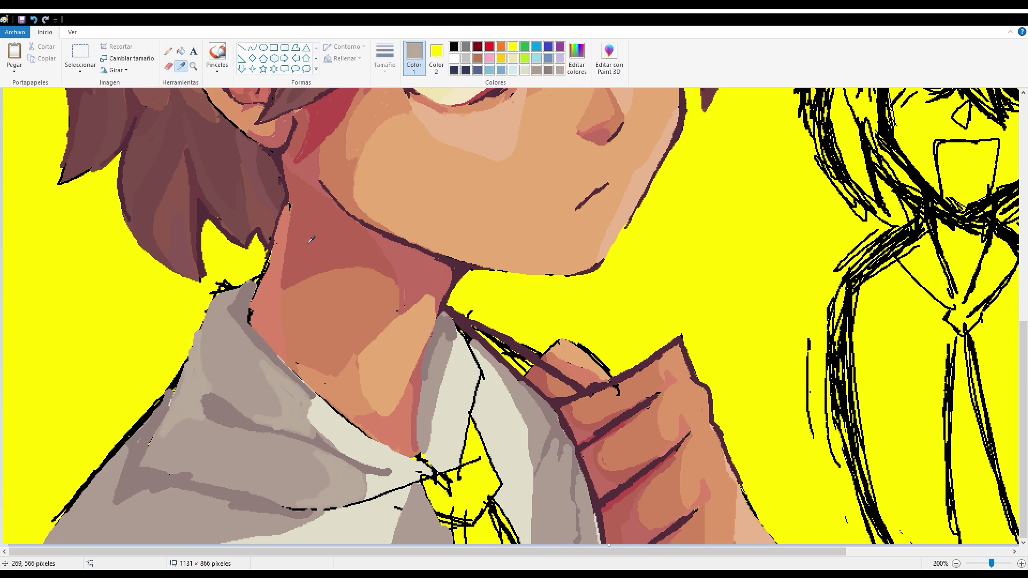
pyautogui.click(314, 397)
pyautogui.moveTo(453, 329); pyautogui.dragTo(431, 455)
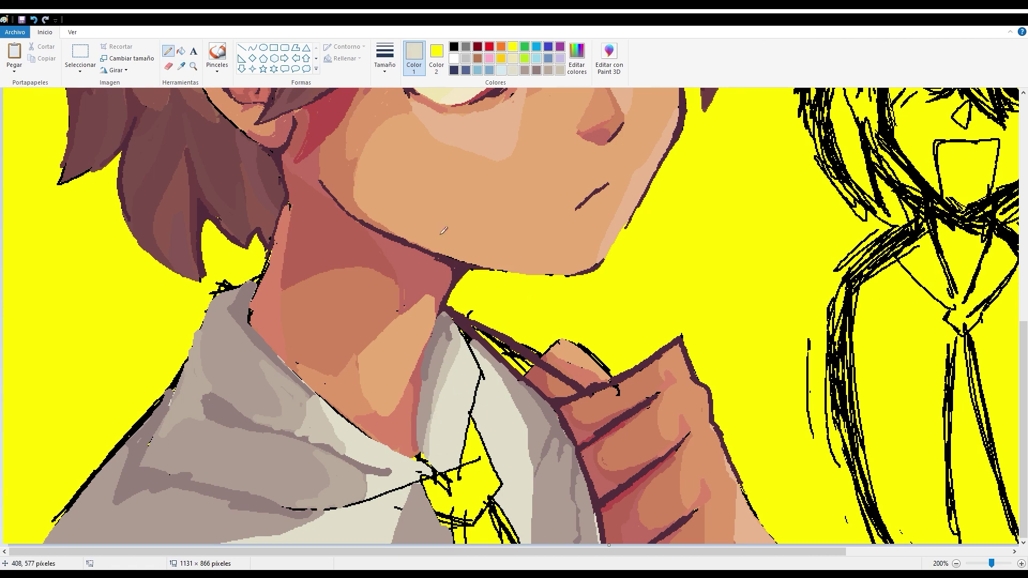
# Shade the small collar flap's outer edge in grey and deepen the shadow folds of the large collar
pyautogui.click(181, 66)
pyautogui.click(482, 397)
pyautogui.moveTo(465, 328); pyautogui.dragTo(492, 365)
pyautogui.click(181, 66)
pyautogui.click(201, 421)
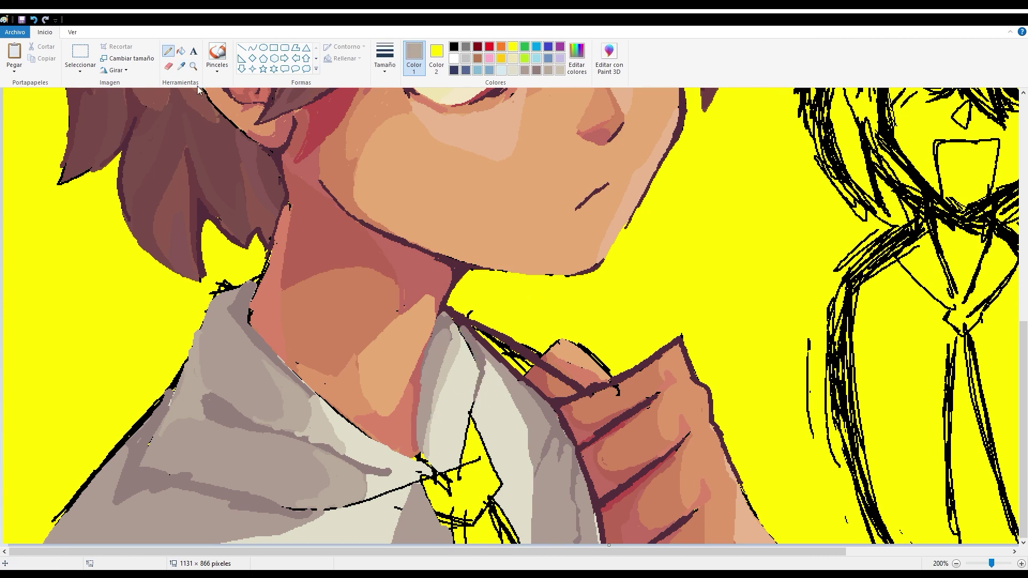
pyautogui.click(181, 66)
pyautogui.moveTo(359, 493)
pyautogui.mouseDown()
pyautogui.moveTo(351, 476)
pyautogui.moveTo(391, 461)
pyautogui.mouseUp()
pyautogui.click(343, 439)
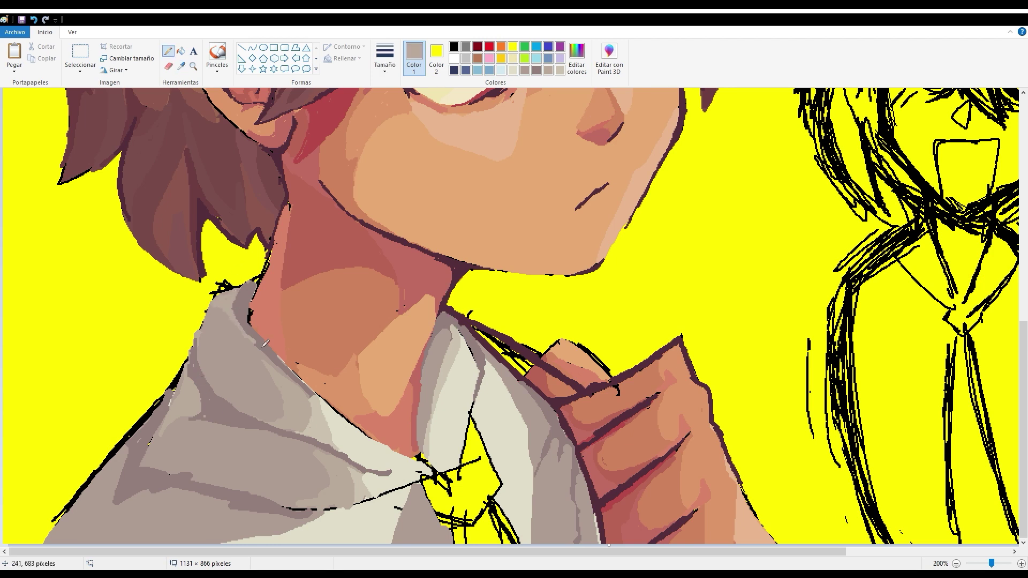
# Break up the shirt shadow beside the hand with light grey and darker grey streaks
pyautogui.click(181, 65)
pyautogui.click(453, 316)
pyautogui.click(181, 66)
pyautogui.click(517, 466)
pyautogui.moveTo(535, 485); pyautogui.dragTo(552, 507)
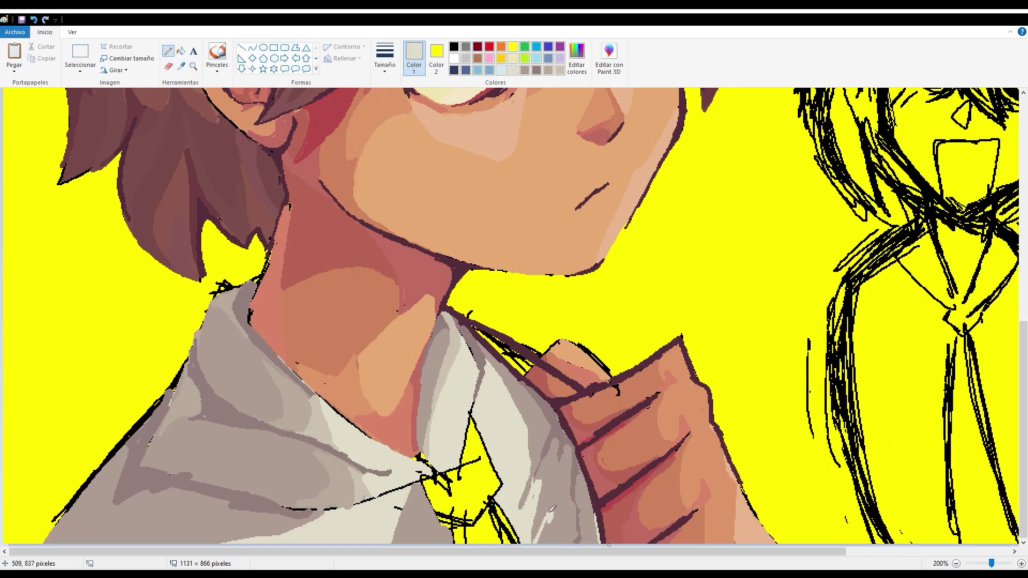
pyautogui.click(555, 426)
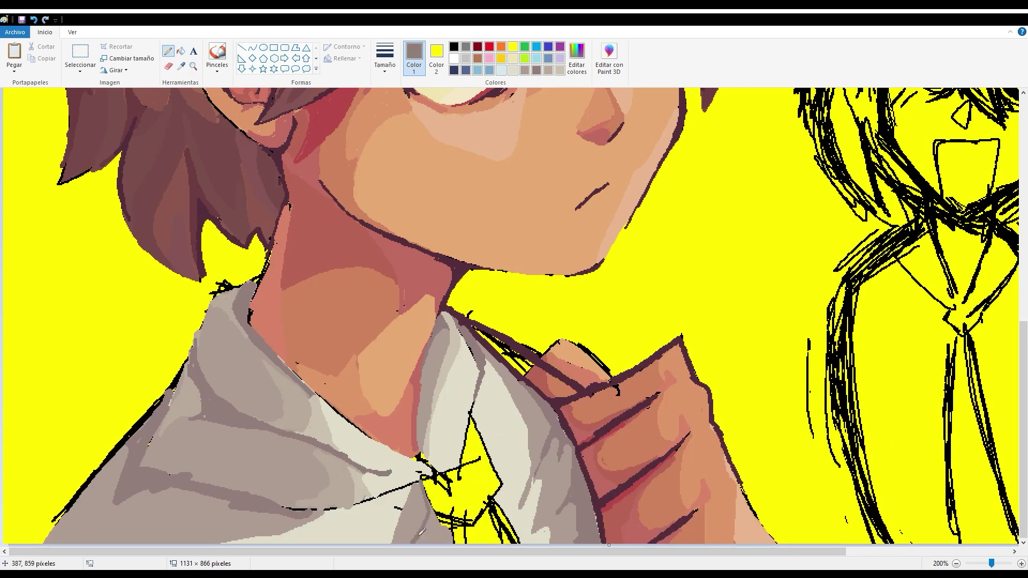
# Lighten the shoulder's outer edge with warm grey and paint yellow over the stray sketch lines outside it
pyautogui.click(181, 66)
pyautogui.click(225, 385)
pyautogui.moveTo(128, 439)
pyautogui.mouseDown()
pyautogui.moveTo(59, 520)
pyautogui.moveTo(129, 455)
pyautogui.moveTo(88, 487)
pyautogui.mouseUp()
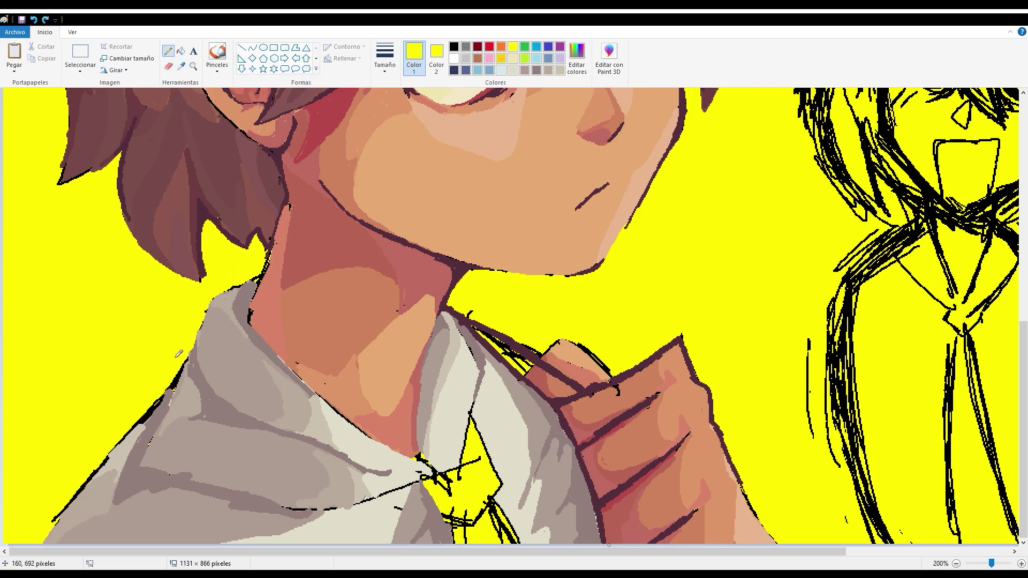
pyautogui.hotkey('ctrl', 'y')
pyautogui.hotkey('ctrl', 'y')
pyautogui.hotkey('ctrl', 'y')
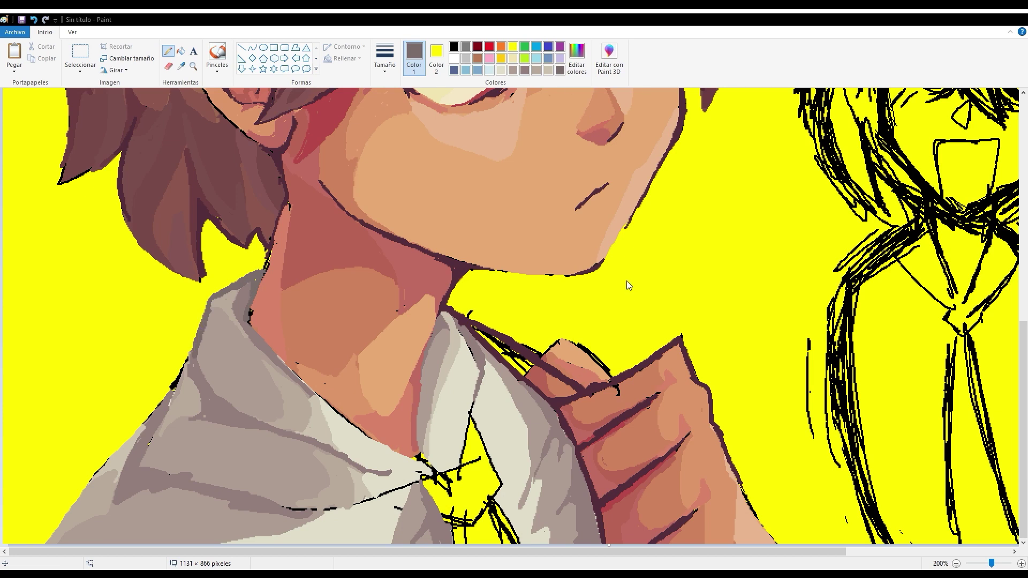
# Outline the shoulder and the large collar's edges in dark grey over the black sketch lines
pyautogui.click(181, 66)
pyautogui.click(361, 424)
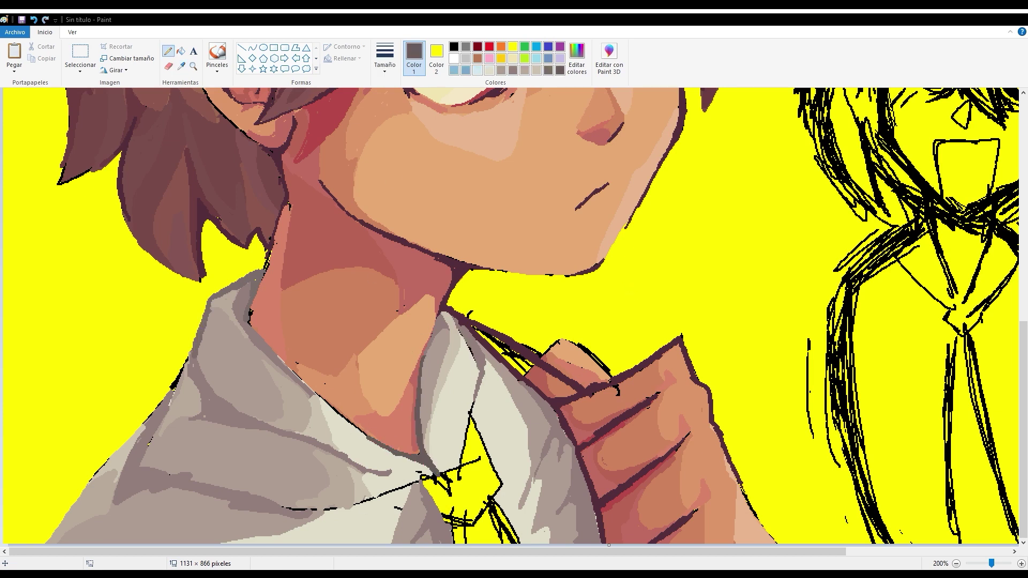
pyautogui.moveTo(173, 368)
pyautogui.mouseDown()
pyautogui.moveTo(140, 470)
pyautogui.moveTo(92, 478)
pyautogui.mouseUp()
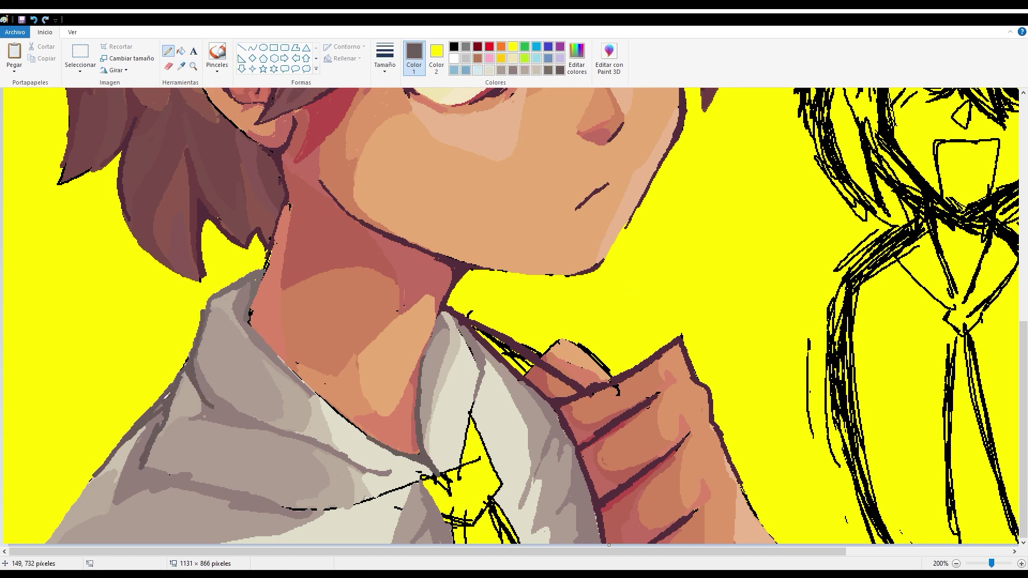
pyautogui.click(181, 65)
pyautogui.click(177, 138)
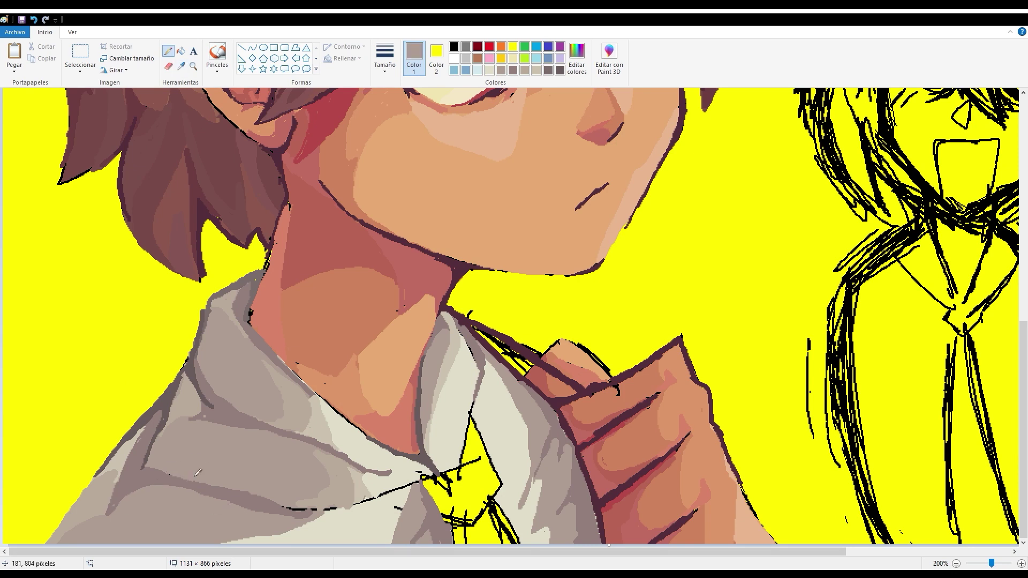
pyautogui.moveTo(159, 476)
pyautogui.mouseDown()
pyautogui.moveTo(308, 518)
pyautogui.moveTo(373, 495)
pyautogui.mouseUp()
# Draw dark grey fold lines on the small collar flap and shade around them in mid-grey
pyautogui.click(181, 66)
pyautogui.click(329, 461)
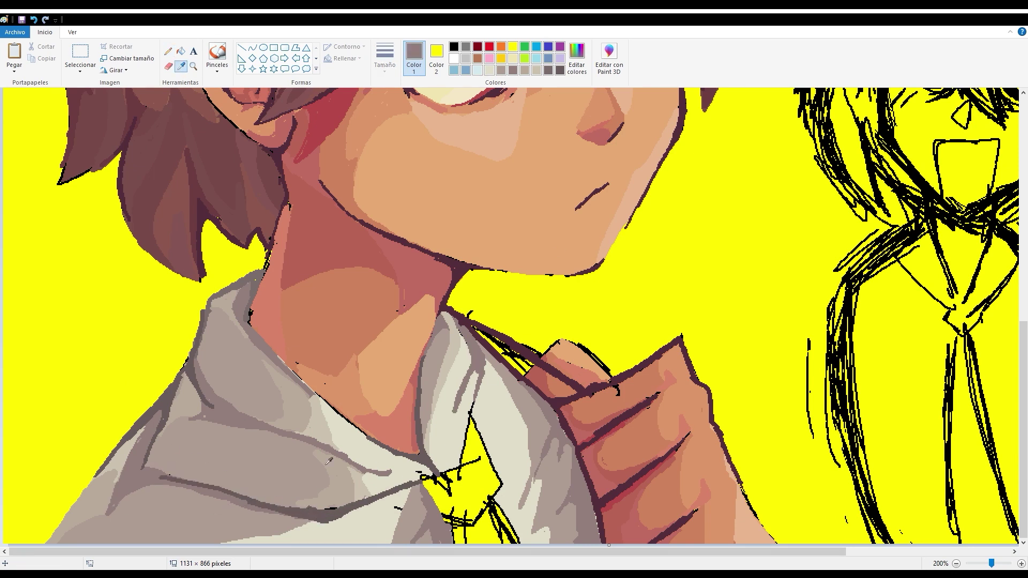
pyautogui.click(487, 359)
pyautogui.moveTo(431, 398); pyautogui.dragTo(445, 313)
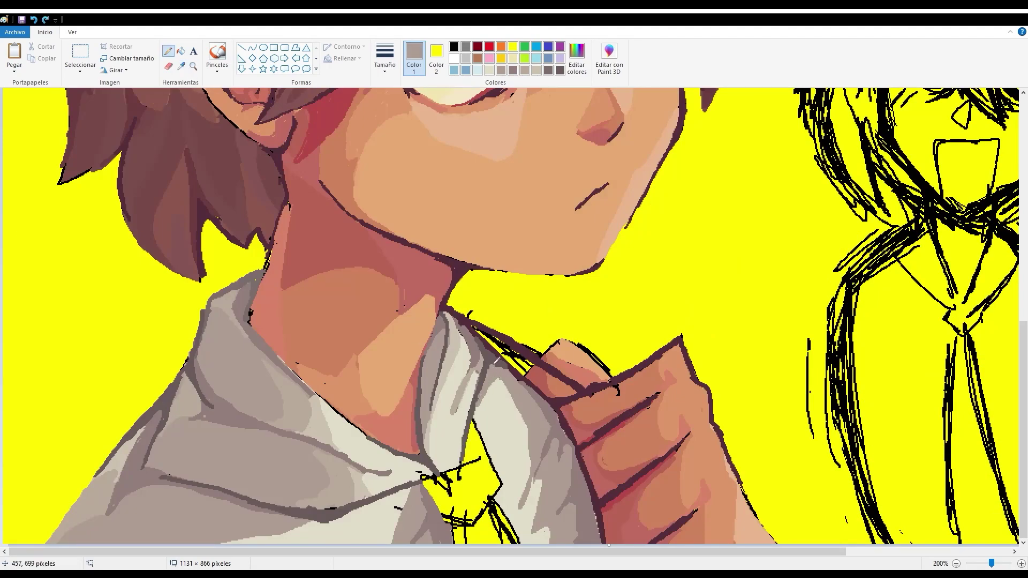
# Paint off-white highlights on the shirt beside the tie, the small flap and the collar's front edge
pyautogui.click(181, 66)
pyautogui.click(485, 391)
pyautogui.moveTo(520, 412)
pyautogui.mouseDown()
pyautogui.moveTo(503, 472)
pyautogui.moveTo(501, 420)
pyautogui.mouseUp()
pyautogui.moveTo(353, 500); pyautogui.dragTo(407, 541)
pyautogui.moveTo(461, 375); pyautogui.dragTo(471, 428)
pyautogui.moveTo(413, 444); pyautogui.dragTo(372, 450)
# Outline the neck along the collar in dark purple and clean up the adjoining skin edge with salmon
pyautogui.click(181, 66)
pyautogui.click(262, 278)
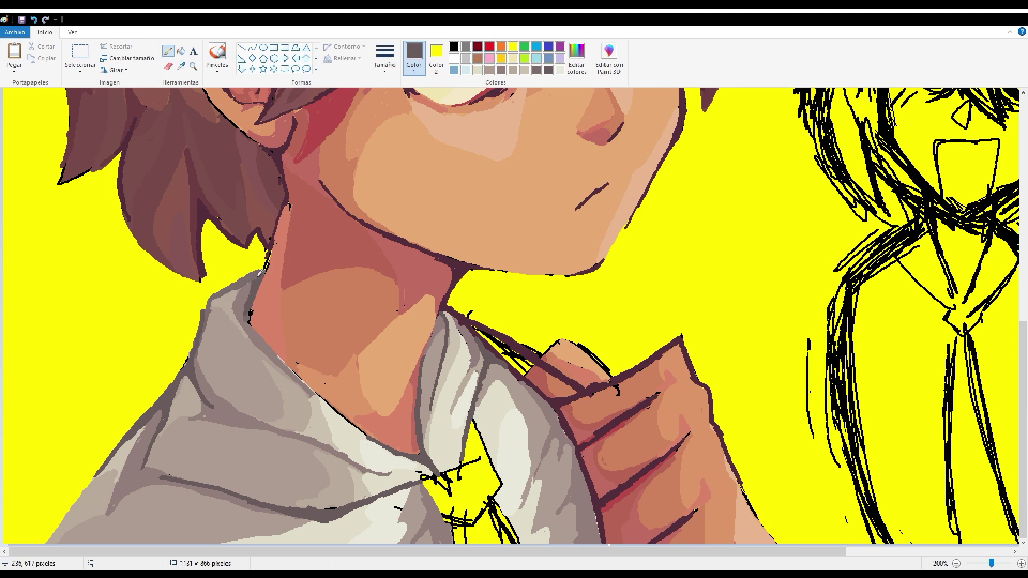
pyautogui.moveTo(270, 343); pyautogui.dragTo(260, 298)
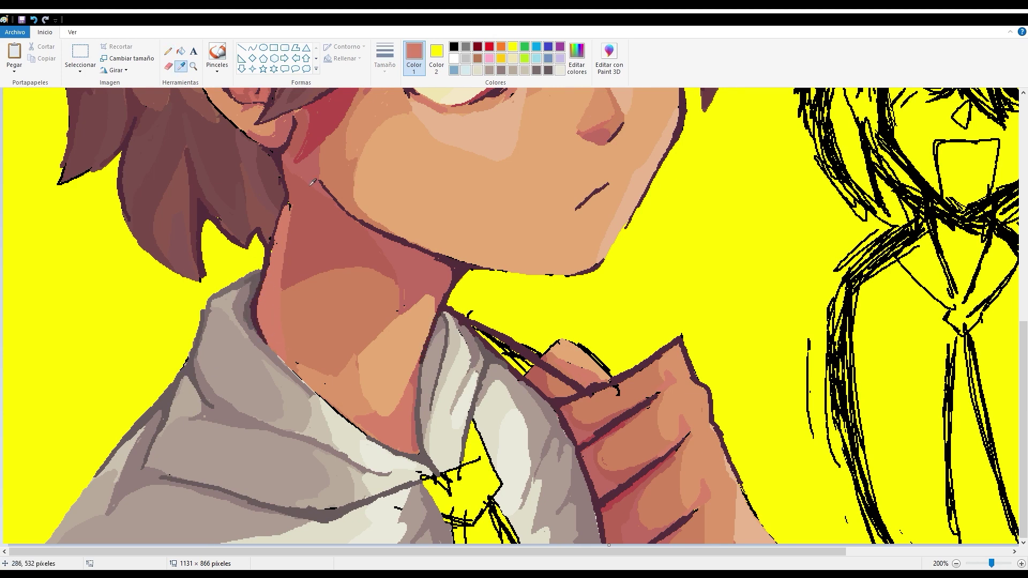
pyautogui.moveTo(316, 394); pyautogui.dragTo(402, 452)
pyautogui.scroll(5, 411, 408)
pyautogui.click(956, 563)
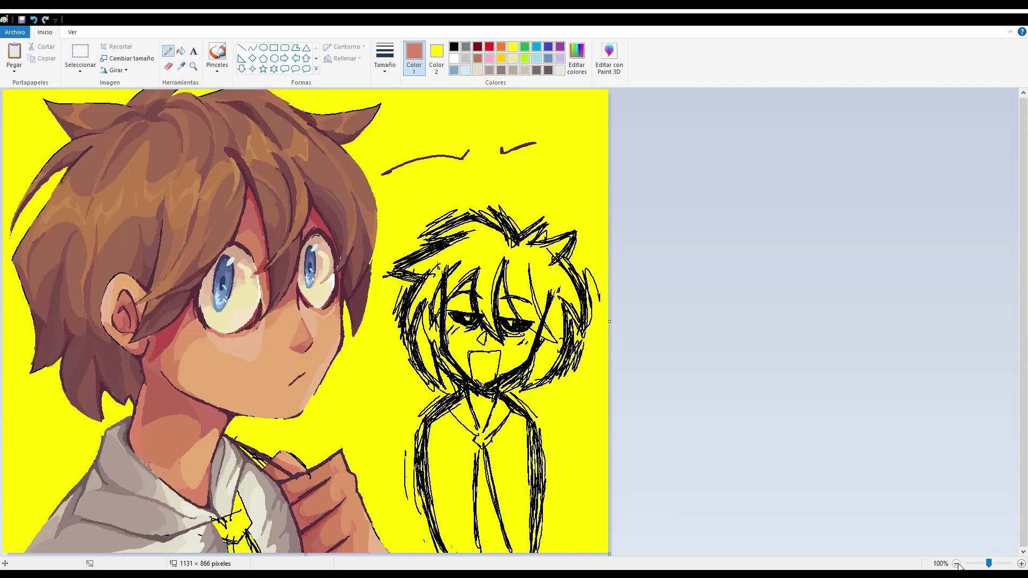
# Fill the tie's knot with dark crimson and clean up its black sketch edges
pyautogui.click(1022, 563)
pyautogui.scroll(-10, 589, 321)
pyautogui.click(478, 58)
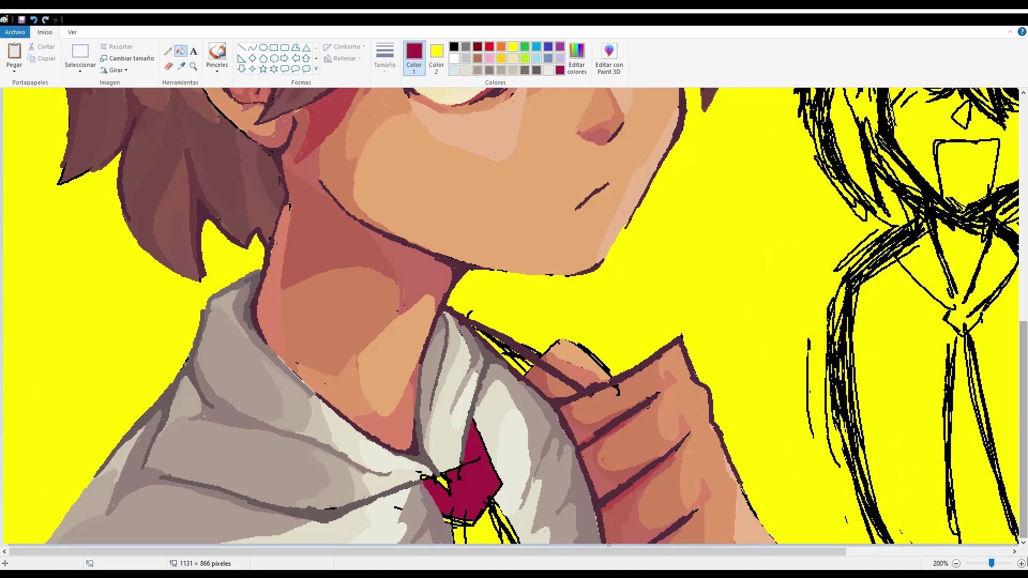
pyautogui.hotkey('ctrl', 'pageup')
pyautogui.moveTo(565, 358); pyautogui.dragTo(621, 538)
# Paint pale peach highlights on the knuckles, the thumb and the outer side of the raised hand
pyautogui.moveTo(668, 444); pyautogui.dragTo(620, 316)
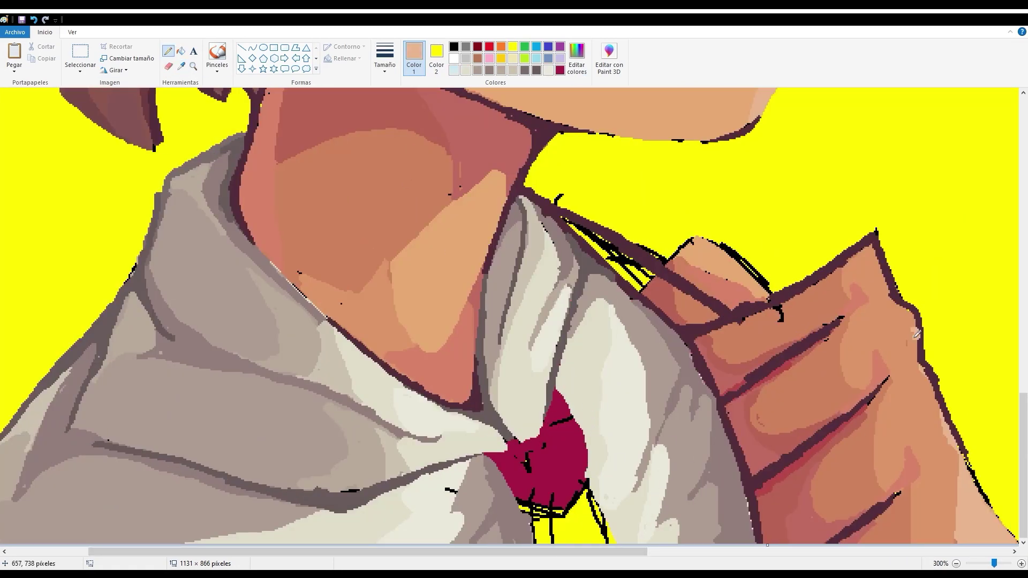
pyautogui.moveTo(917, 333); pyautogui.dragTo(881, 377)
pyautogui.moveTo(869, 297); pyautogui.dragTo(902, 280)
pyautogui.moveTo(951, 421); pyautogui.dragTo(926, 435)
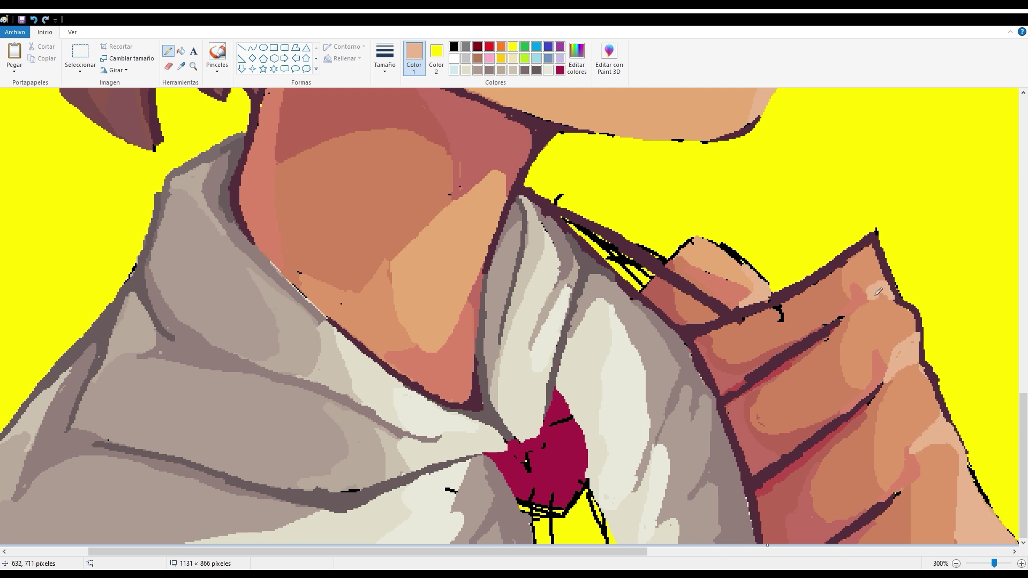
# Colour the tie's tail in crimson and add brighter red lit areas to the knot and tail
pyautogui.click(181, 66)
pyautogui.click(557, 449)
pyautogui.moveTo(543, 473)
pyautogui.mouseDown()
pyautogui.moveTo(551, 538)
pyautogui.moveTo(605, 536)
pyautogui.mouseUp()
pyautogui.moveTo(560, 415)
pyautogui.mouseDown()
pyautogui.moveTo(544, 477)
pyautogui.moveTo(610, 541)
pyautogui.mouseUp()
# Paint a lighter orange streak down the neck and blend the edges of its light patch
pyautogui.click(181, 66)
pyautogui.click(278, 144)
pyautogui.moveTo(382, 161); pyautogui.dragTo(379, 267)
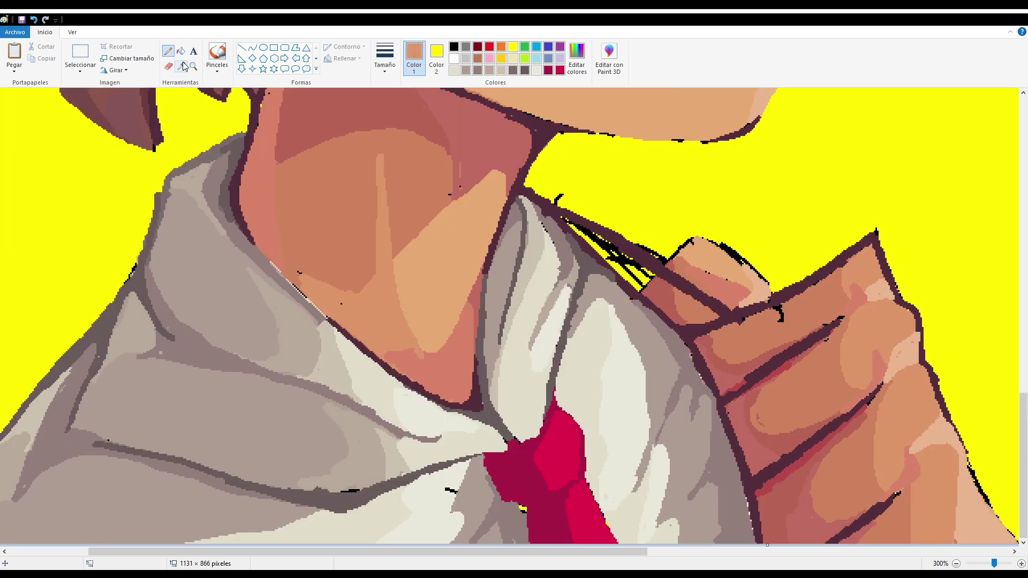
pyautogui.click(181, 66)
pyautogui.click(402, 327)
pyautogui.scroll(3, 375, 268)
pyautogui.click(181, 65)
pyautogui.click(412, 340)
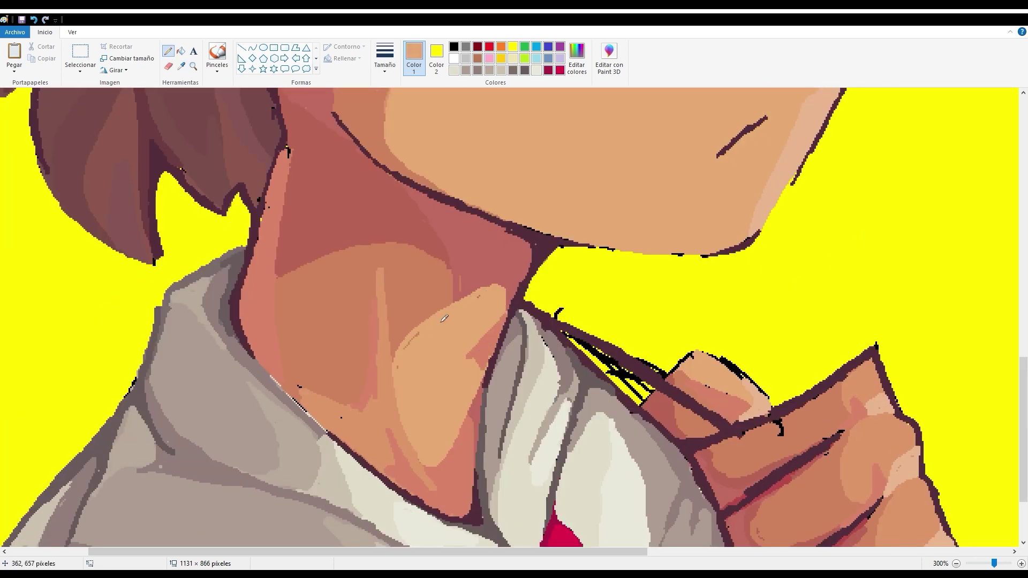
# Flip the picture horizontally and touch up the orange and reddish skin tones on the neck
pyautogui.click(116, 70)
pyautogui.click(134, 140)
pyautogui.moveTo(489, 356); pyautogui.dragTo(522, 373)
pyautogui.click(181, 66)
pyautogui.click(616, 375)
pyautogui.click(181, 66)
pyautogui.click(618, 413)
pyautogui.click(181, 65)
pyautogui.click(618, 413)
# Paint bright red highlights and deeper crimson shadows on the tie's knot and tail
pyautogui.scroll(5, 535, 348)
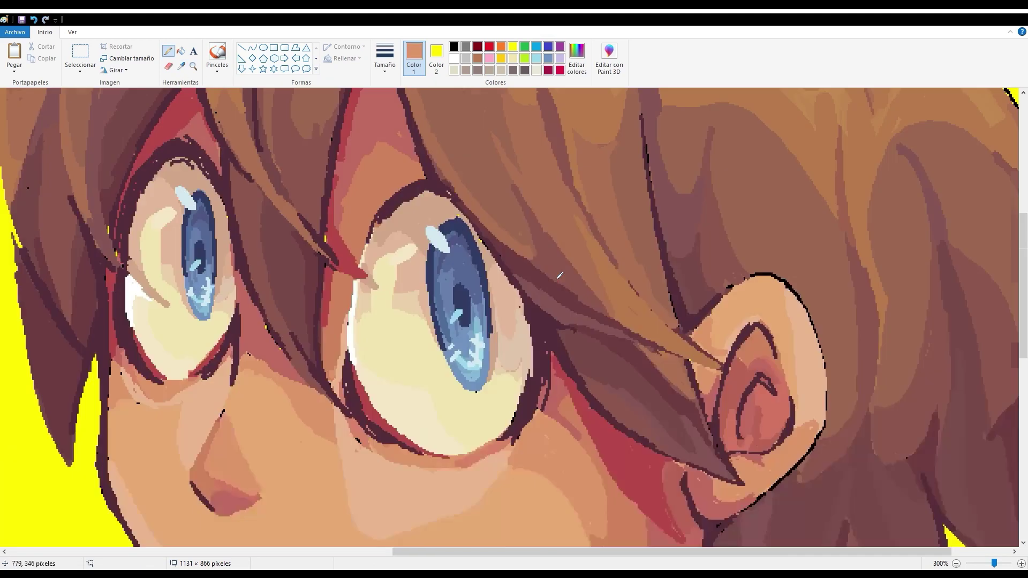
pyautogui.scroll(-7, 456, 325)
pyautogui.click(181, 66)
pyautogui.click(436, 496)
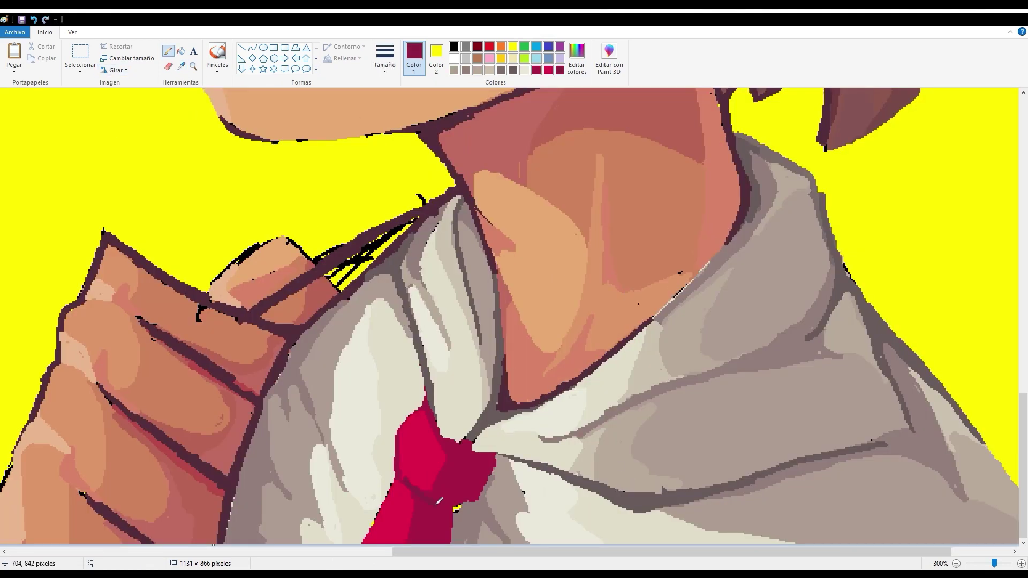
pyautogui.click(181, 66)
pyautogui.click(418, 460)
pyautogui.moveTo(441, 434); pyautogui.dragTo(407, 539)
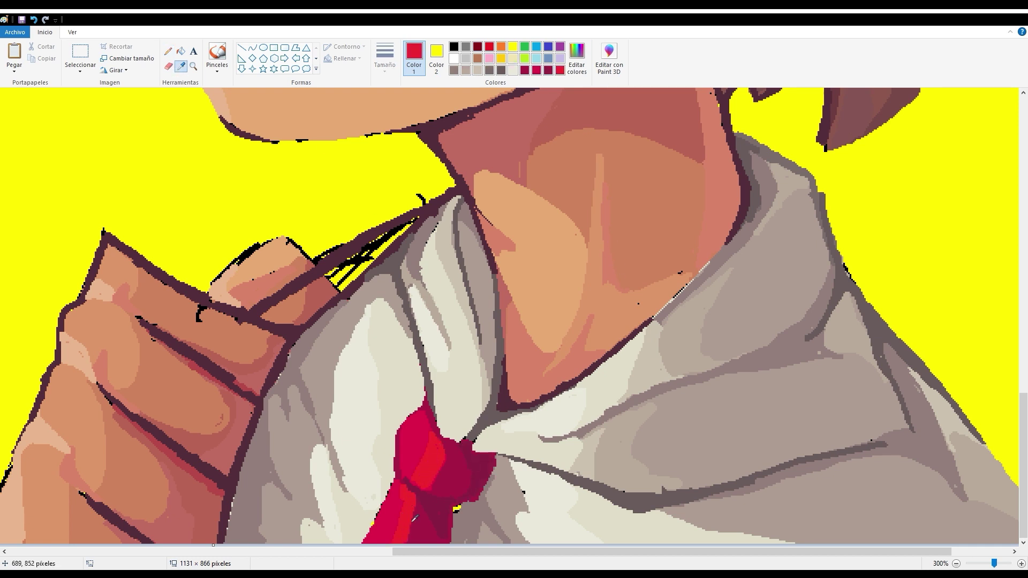
pyautogui.click(181, 66)
pyautogui.click(408, 522)
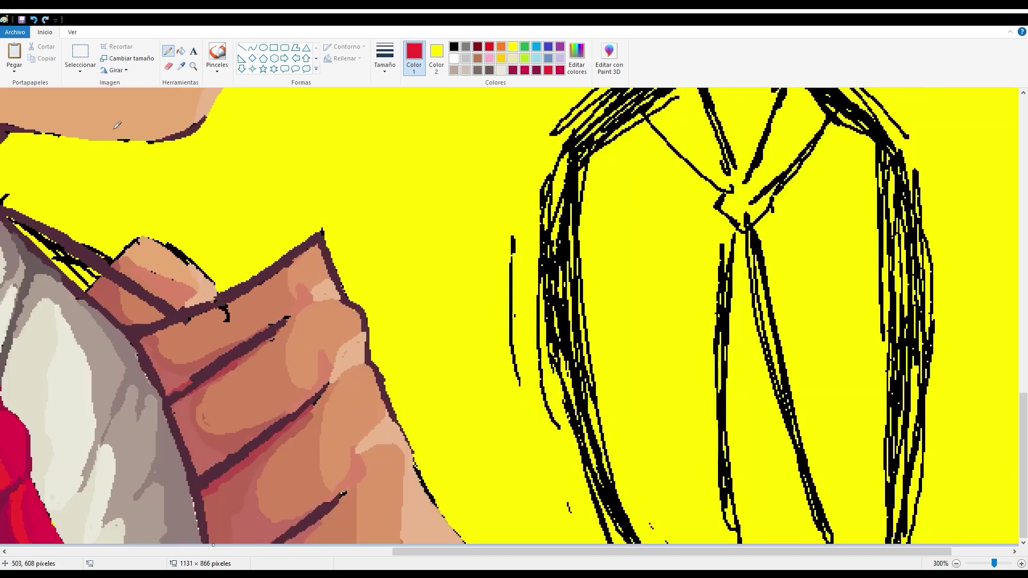
# Round the shaded side of the tie's knot in dark crimson and clean the tie's edges with the pale shirt colour
pyautogui.hscroll(-5, 509, 316)
pyautogui.click(181, 66)
pyautogui.click(374, 120)
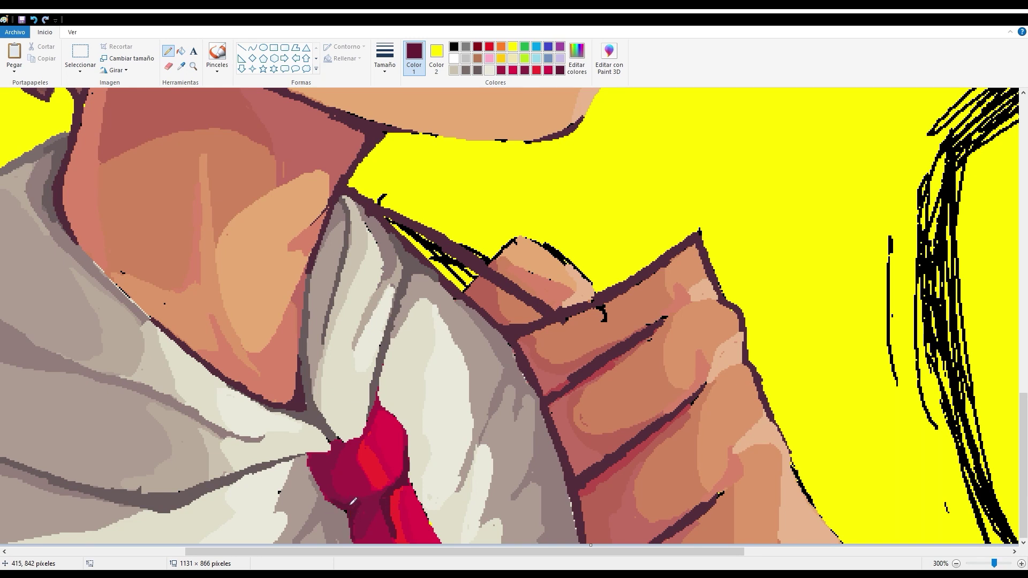
pyautogui.click(181, 66)
pyautogui.click(442, 526)
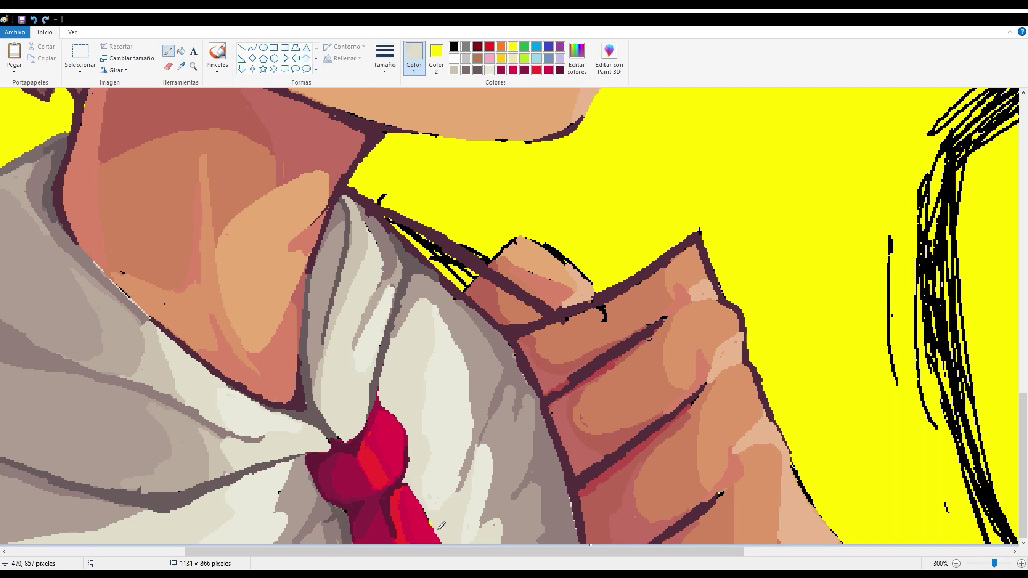
# Fill the strap between the collar and the raised hand in slate blue and darken the outline where neck meets collar
pyautogui.scroll(-3, 410, 459)
pyautogui.scroll(3, 410, 459)
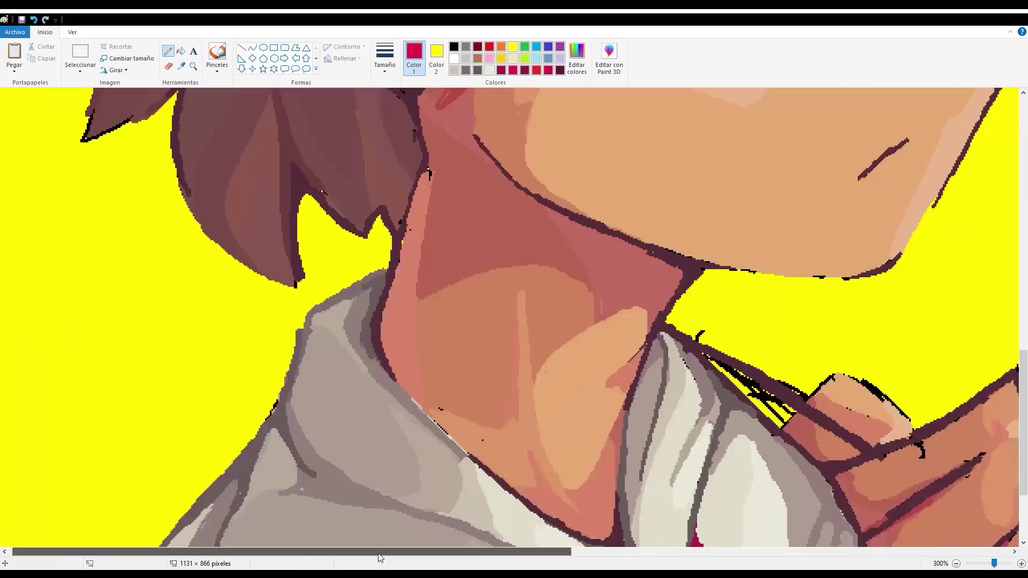
pyautogui.moveTo(364, 358); pyautogui.dragTo(492, 437)
pyautogui.scroll(-3, 488, 423)
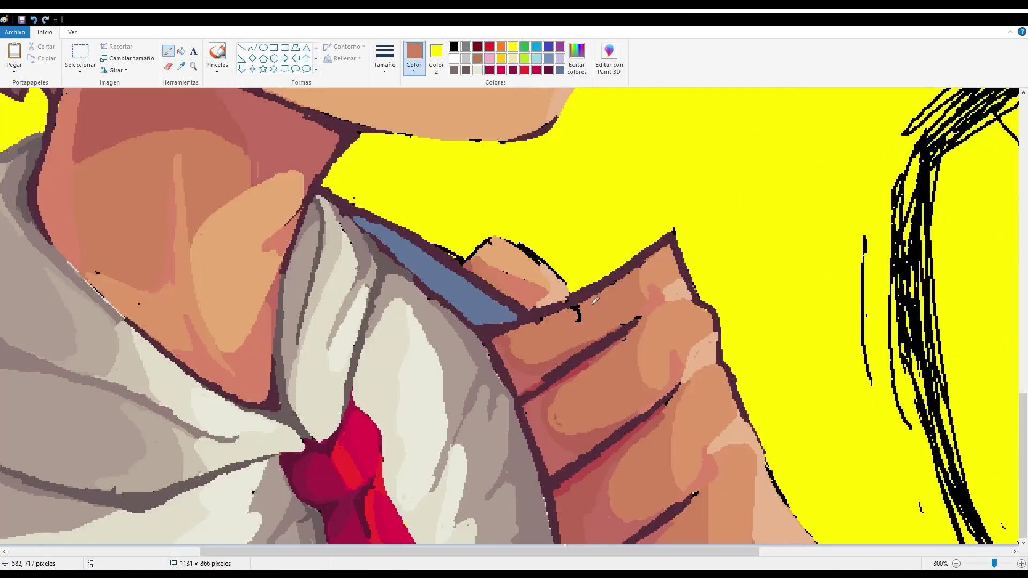
pyautogui.moveTo(77, 272); pyautogui.dragTo(149, 334)
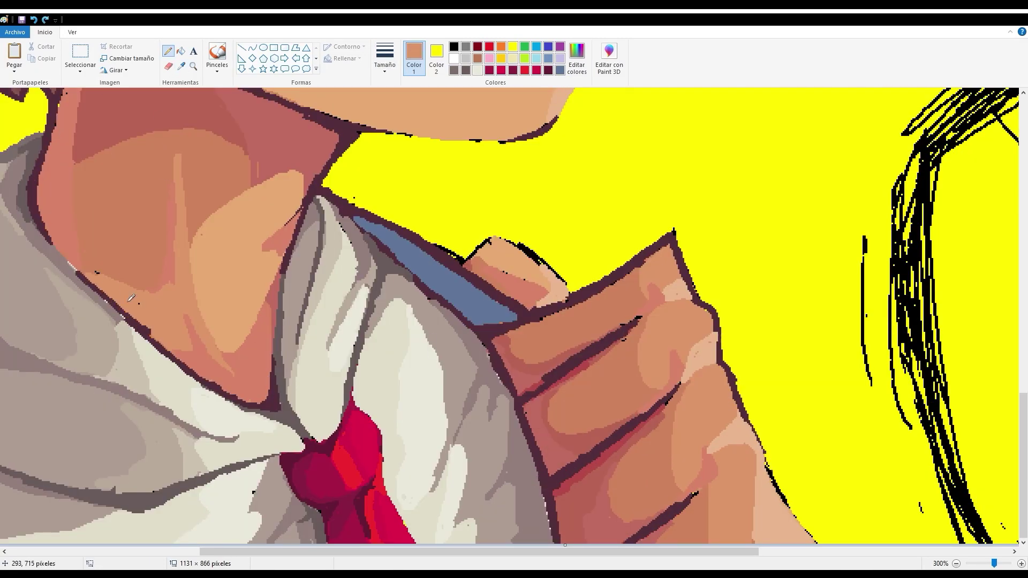
# Shade the strap with darker navy along its lower edge and lighter blue near the hand
pyautogui.moveTo(375, 233); pyautogui.dragTo(437, 289)
pyautogui.moveTo(402, 251); pyautogui.dragTo(482, 325)
pyautogui.moveTo(445, 278); pyautogui.dragTo(506, 324)
pyautogui.click(181, 65)
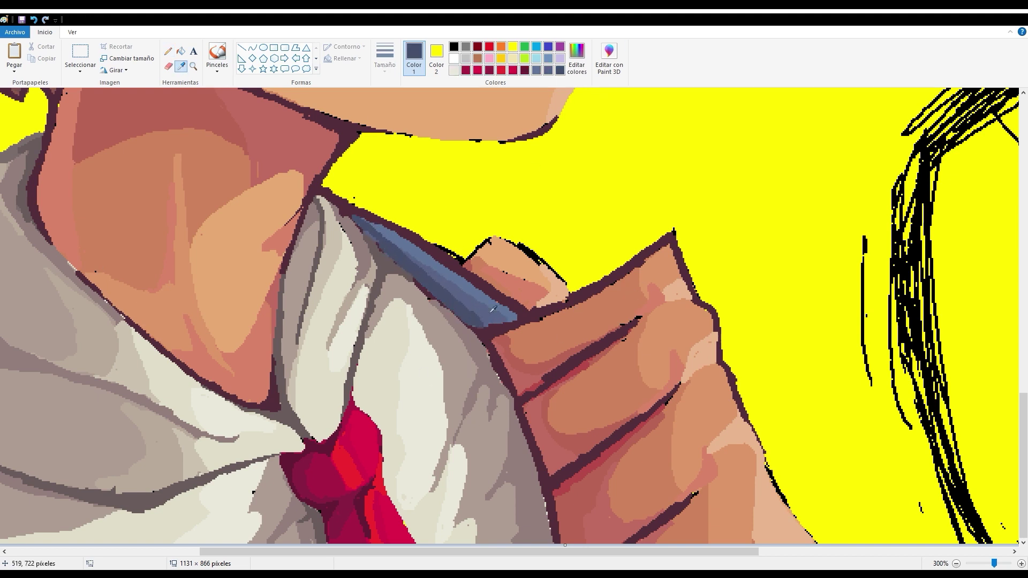
pyautogui.click(481, 316)
pyautogui.moveTo(450, 276); pyautogui.dragTo(509, 322)
pyautogui.click(181, 65)
pyautogui.click(373, 225)
pyautogui.moveTo(423, 292)
pyautogui.mouseDown()
pyautogui.moveTo(484, 330)
pyautogui.moveTo(455, 321)
pyautogui.mouseUp()
pyautogui.click(492, 309)
pyautogui.click(492, 310)
# Draw two dark eyebrow strokes on the blank yellow area beside the head and touch up the hair's edge in brown
pyautogui.scroll(-2, 492, 309)
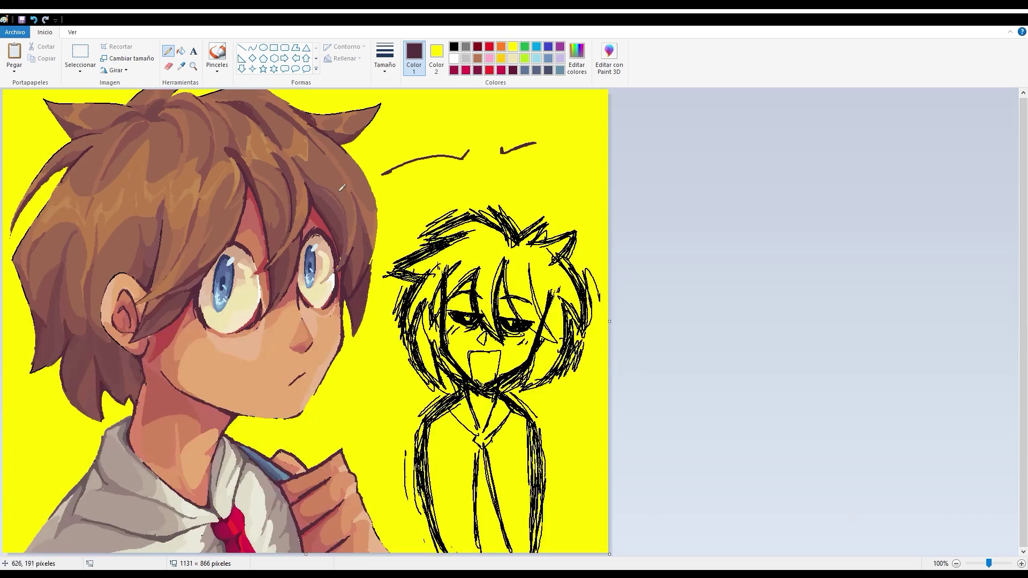
pyautogui.scroll(1, 707, 247)
pyautogui.scroll(2, 707, 248)
pyautogui.click(687, 210)
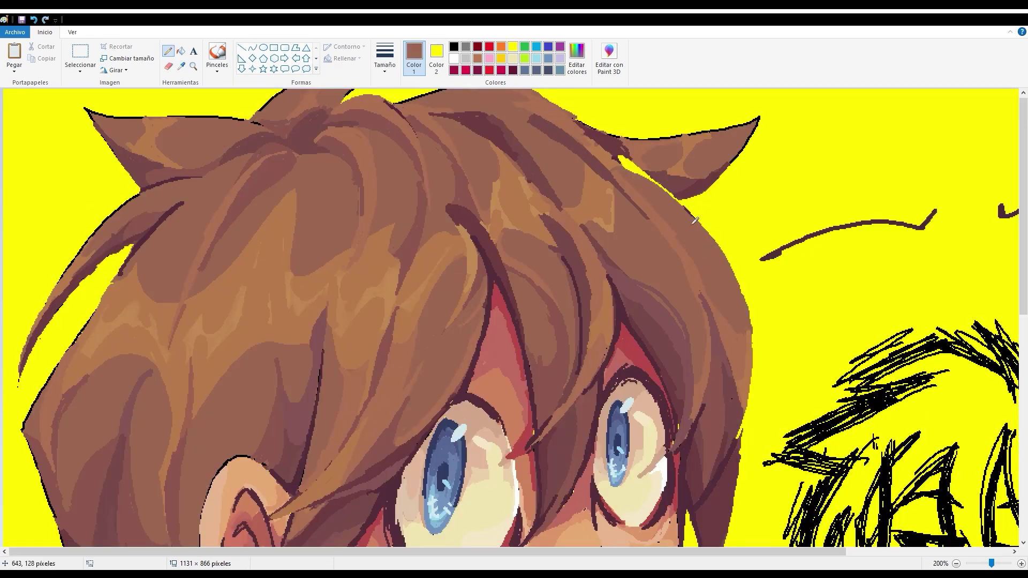
# Try painting bright yellow highlight patches across the hair, then undo them
pyautogui.moveTo(323, 349); pyautogui.dragTo(321, 270)
pyautogui.moveTo(144, 321); pyautogui.dragTo(161, 287)
pyautogui.moveTo(222, 340); pyautogui.dragTo(237, 317)
pyautogui.moveTo(297, 316); pyautogui.dragTo(332, 254)
pyautogui.moveTo(265, 326); pyautogui.dragTo(327, 265)
pyautogui.moveTo(407, 279); pyautogui.dragTo(428, 244)
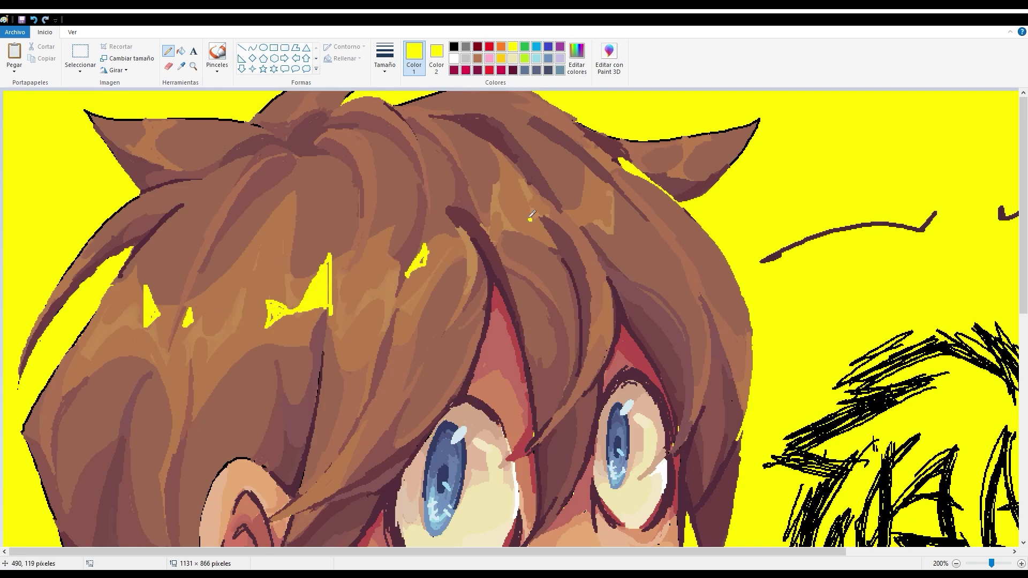
pyautogui.moveTo(517, 225); pyautogui.dragTo(605, 176)
pyautogui.scroll(-1, 294, 307)
pyautogui.hotkey('ctrl', 'z')
pyautogui.hotkey('ctrl', 'z')
pyautogui.hotkey('ctrl', 'z')
pyautogui.hotkey('ctrl', 'z')
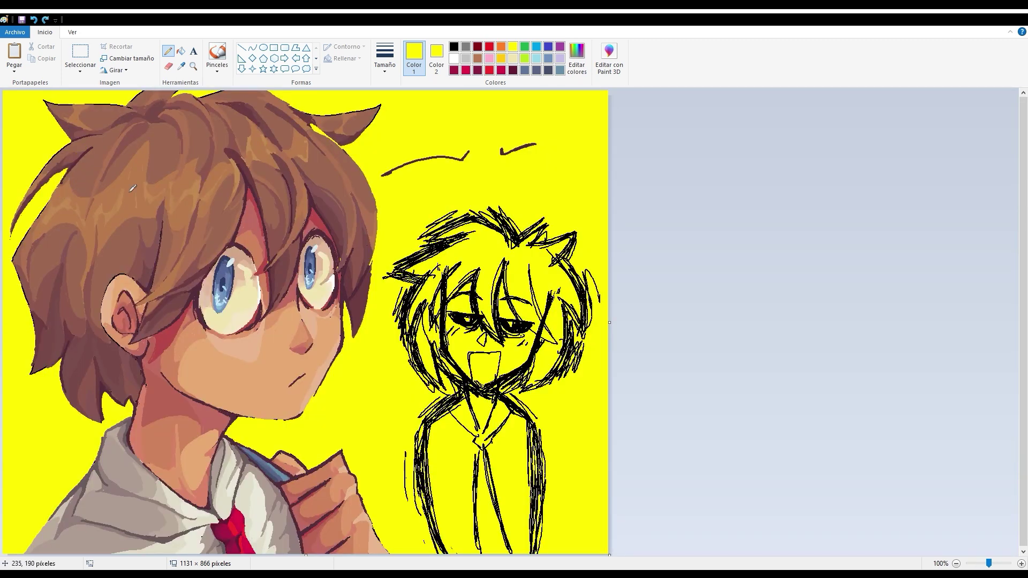
# Try moving a freehand selection of the eyebrow strokes onto the face, then undo the move
pyautogui.click(80, 71)
pyautogui.click(96, 113)
pyautogui.moveTo(375, 176)
pyautogui.mouseDown()
pyautogui.moveTo(551, 141)
pyautogui.moveTo(375, 177)
pyautogui.moveTo(237, 230)
pyautogui.mouseUp()
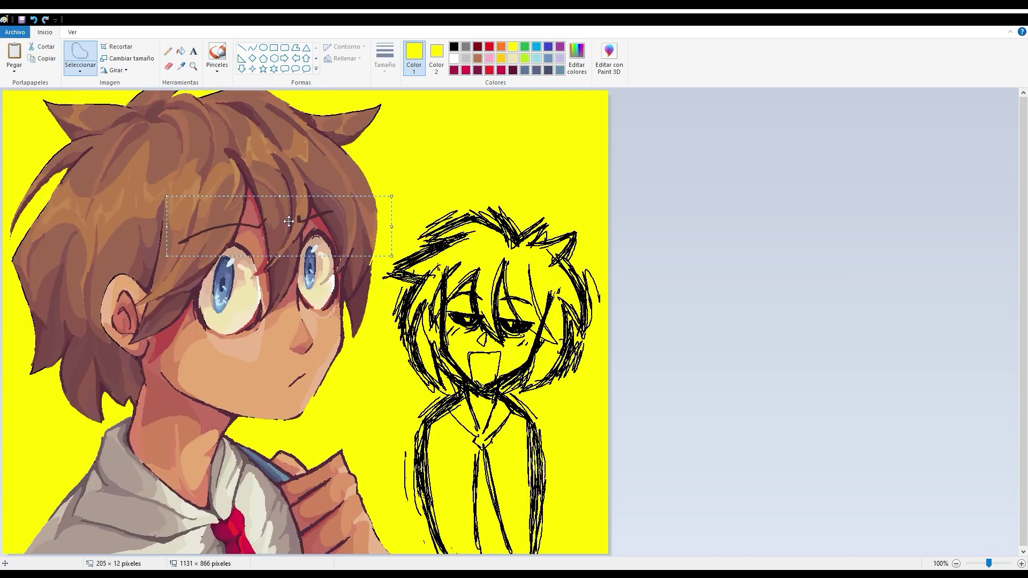
pyautogui.hotkey('ctrl', 'z')
pyautogui.scroll(1, 534, 557)
pyautogui.scroll(-2, 534, 557)
# Redraw the longer eyebrow stroke in dark brown and add a short mark between the two eyebrows
pyautogui.click(168, 51)
pyautogui.click(181, 66)
pyautogui.click(514, 160)
pyautogui.moveTo(559, 262); pyautogui.dragTo(784, 202)
pyautogui.scroll(-1, 454, 152)
# Select the eyebrow strokes freehand and place them over the fringe above both eyes
pyautogui.click(80, 53)
pyautogui.moveTo(373, 119); pyautogui.dragTo(559, 189)
pyautogui.moveTo(466, 156); pyautogui.dragTo(486, 149)
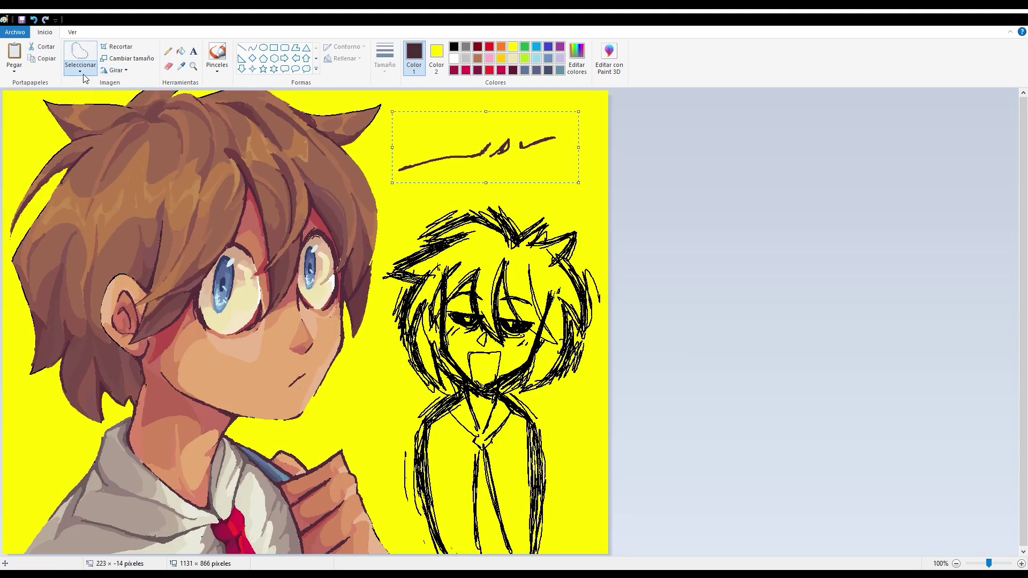
pyautogui.rightClick(99, 71)
pyautogui.click(147, 92)
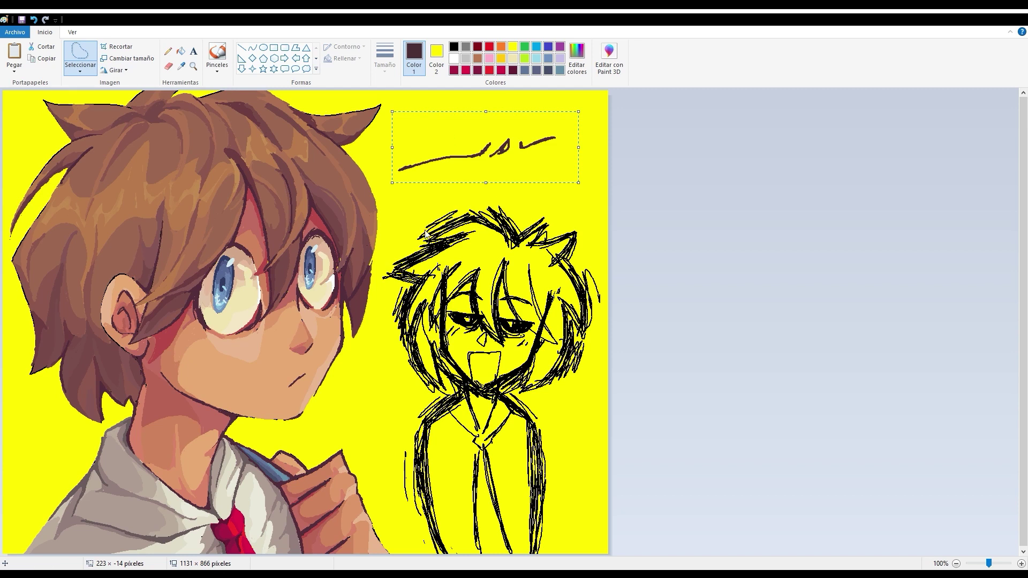
pyautogui.moveTo(472, 145)
pyautogui.mouseDown()
pyautogui.moveTo(246, 231)
pyautogui.moveTo(267, 220)
pyautogui.moveTo(258, 226)
pyautogui.mouseUp()
pyautogui.hotkey('ctrl', 'z')
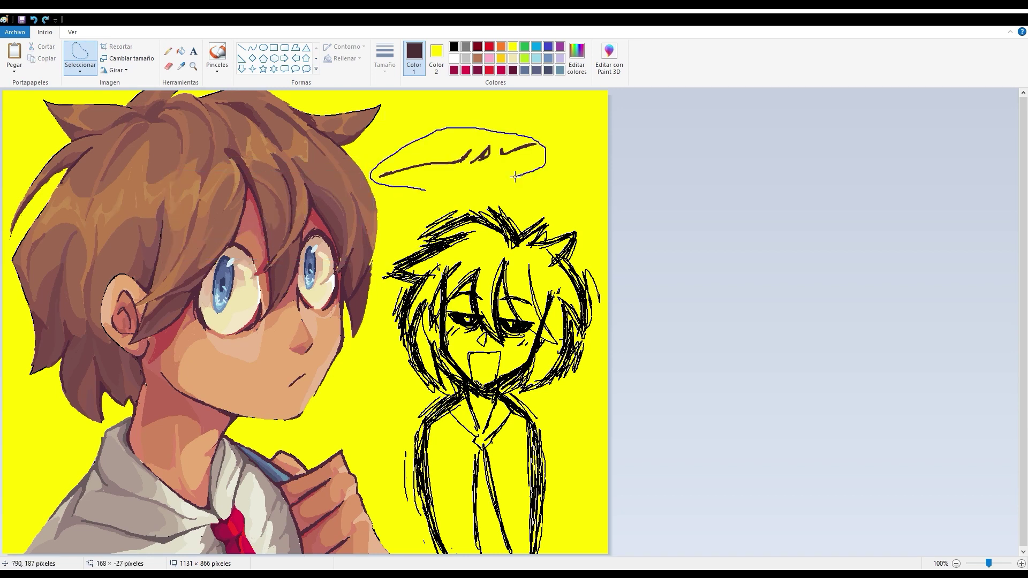
pyautogui.hotkey('ctrl', 'y')
# Paint out the stray mark between the eyebrows with the surrounding brown and purple hair colours
pyautogui.scroll(2, 275, 223)
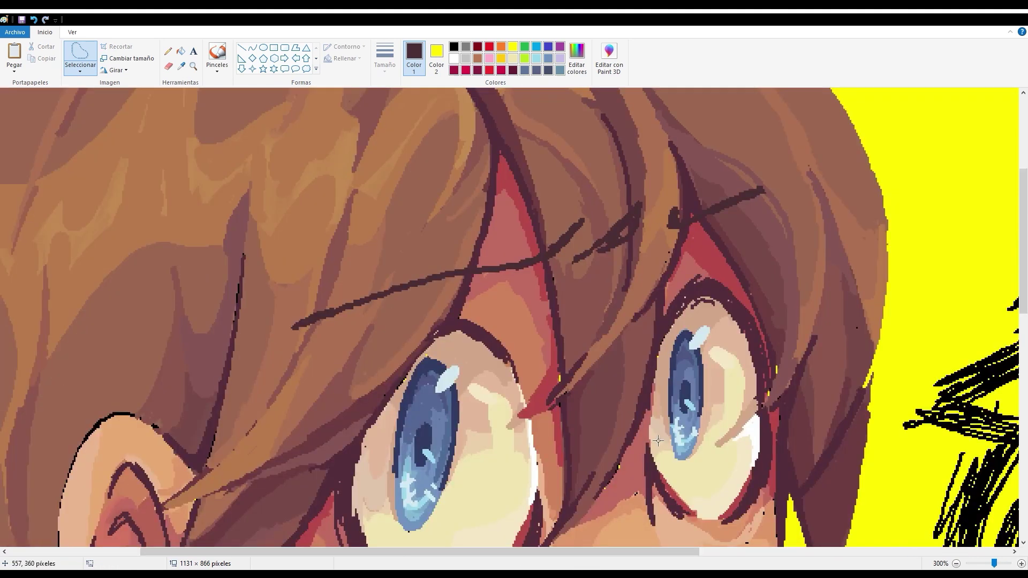
pyautogui.click(181, 66)
pyautogui.click(582, 253)
pyautogui.click(575, 261)
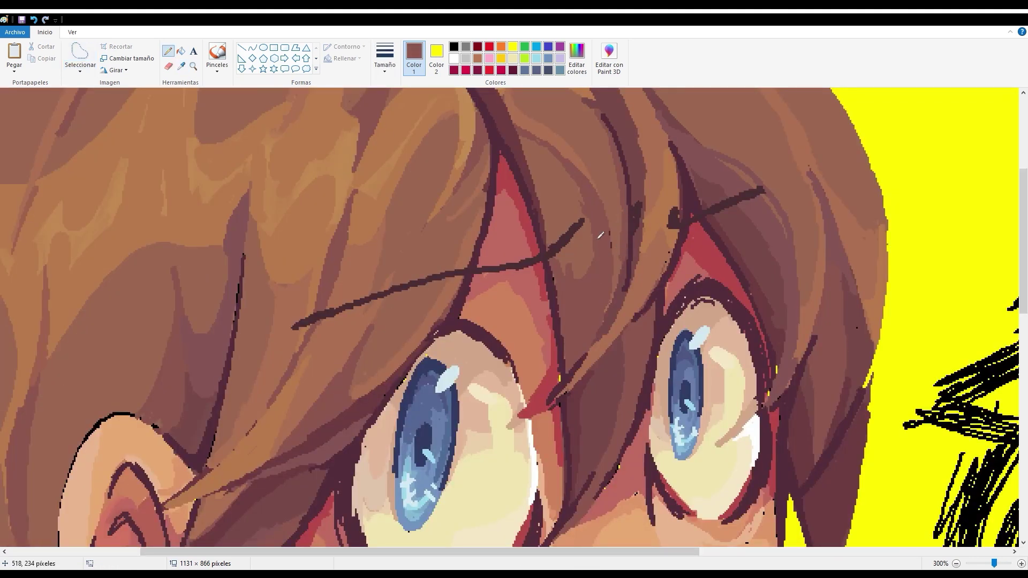
pyautogui.click(181, 65)
pyautogui.click(662, 216)
pyautogui.click(632, 193)
pyautogui.scroll(-2, 762, 480)
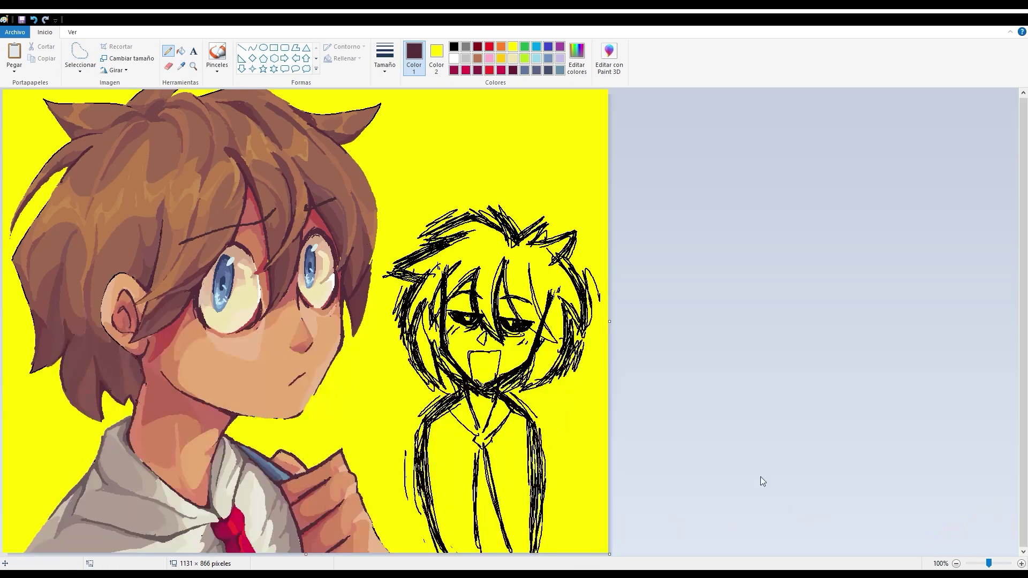
# Thicken the inner ends of both eyebrows in dark brown, checking them with the picture flipped horizontally
pyautogui.scroll(2, 932, 206)
pyautogui.moveTo(729, 247)
pyautogui.mouseDown()
pyautogui.moveTo(642, 263)
pyautogui.moveTo(803, 221)
pyautogui.mouseUp()
pyautogui.click(116, 70)
pyautogui.click(131, 145)
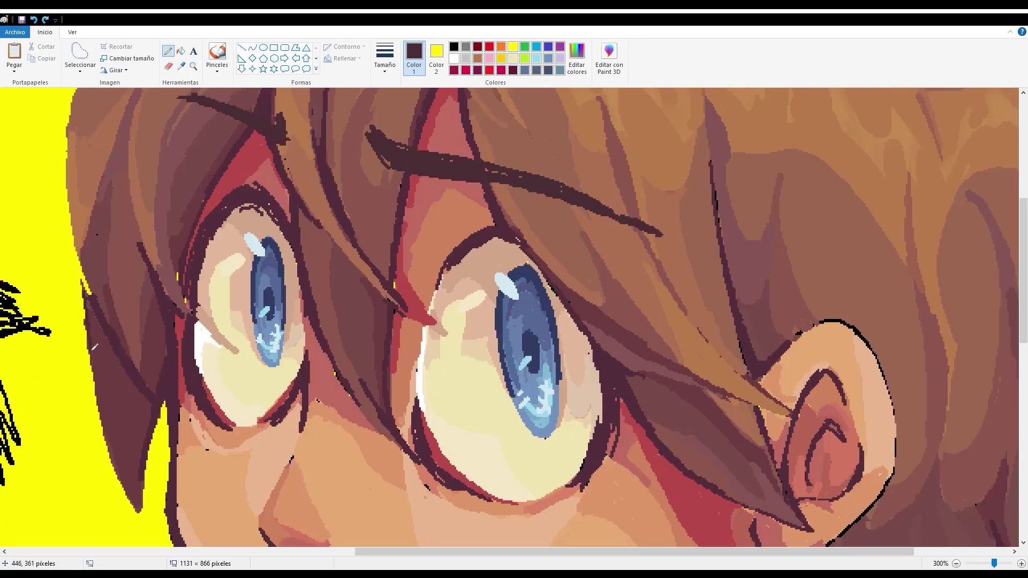
pyautogui.click(181, 66)
pyautogui.click(536, 252)
pyautogui.hotkey('ctrl', 'z')
pyautogui.scroll(-2, 623, 364)
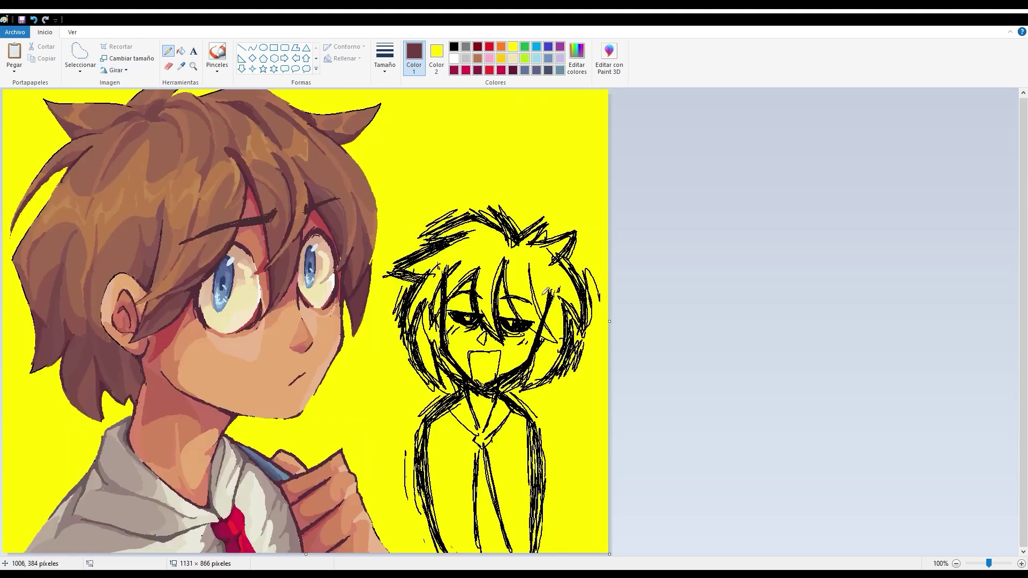
pyautogui.scroll(1, 623, 365)
pyautogui.scroll(-2, 623, 364)
pyautogui.scroll(-1, 696, 342)
pyautogui.scroll(1, 748, 322)
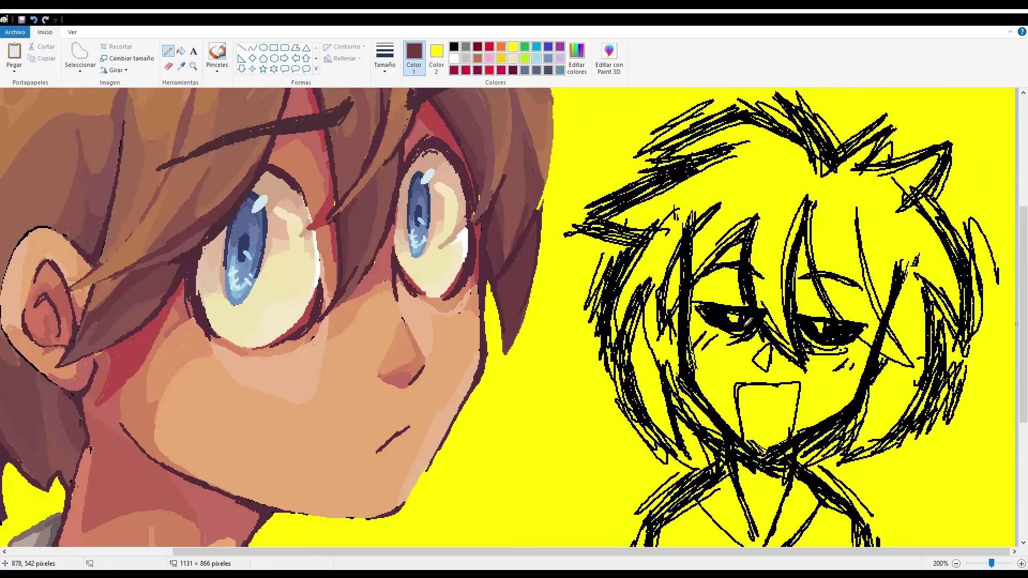
# Colour the second sketched character's face in light grey around the eyes, nose and open mouth
pyautogui.click(181, 66)
pyautogui.click(387, 123)
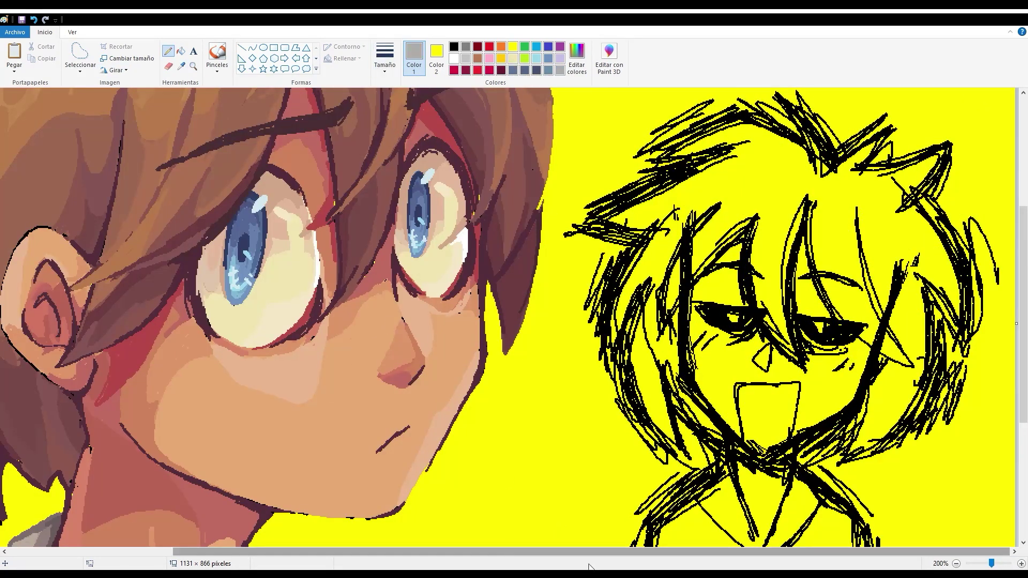
pyautogui.scroll(1, 755, 300)
pyautogui.scroll(-2, 696, 322)
pyautogui.moveTo(538, 289)
pyautogui.mouseDown()
pyautogui.moveTo(541, 375)
pyautogui.moveTo(589, 429)
pyautogui.moveTo(588, 185)
pyautogui.mouseUp()
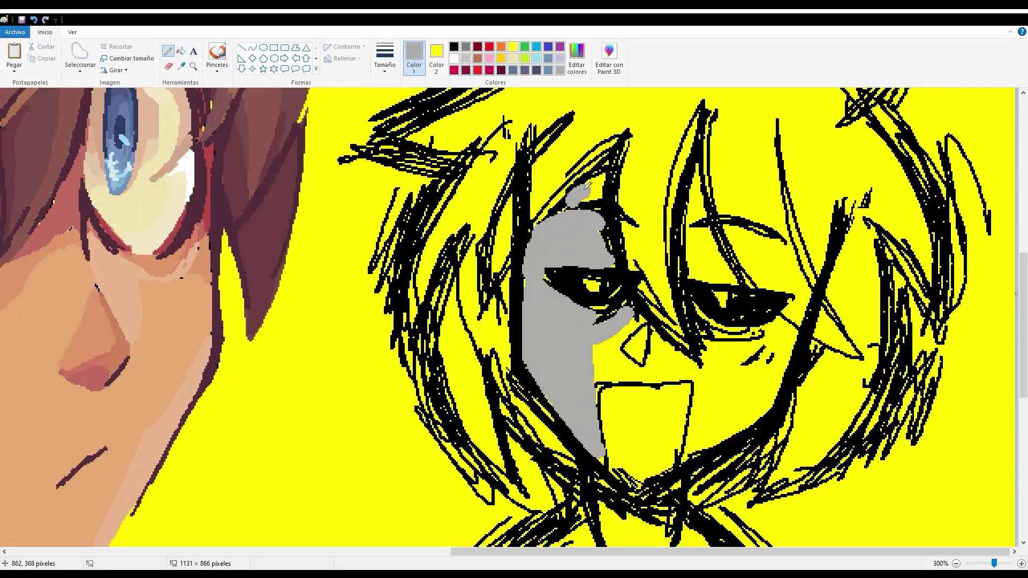
pyautogui.moveTo(693, 172)
pyautogui.mouseDown()
pyautogui.moveTo(712, 279)
pyautogui.moveTo(696, 455)
pyautogui.moveTo(659, 364)
pyautogui.moveTo(711, 362)
pyautogui.mouseUp()
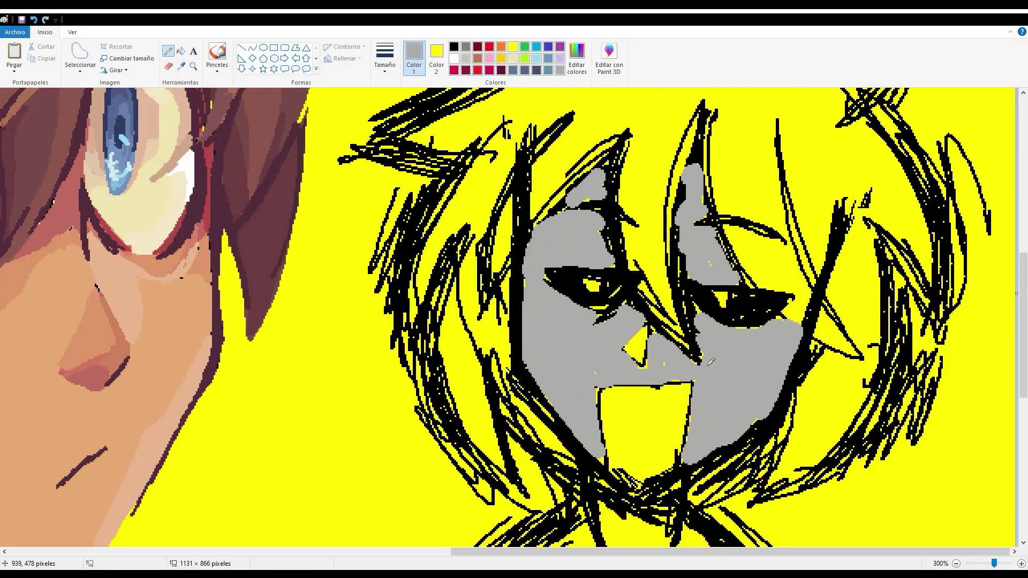
# Fill the second character's neck in mid grey and shade it with darker greys under the chin
pyautogui.scroll(-4, 616, 321)
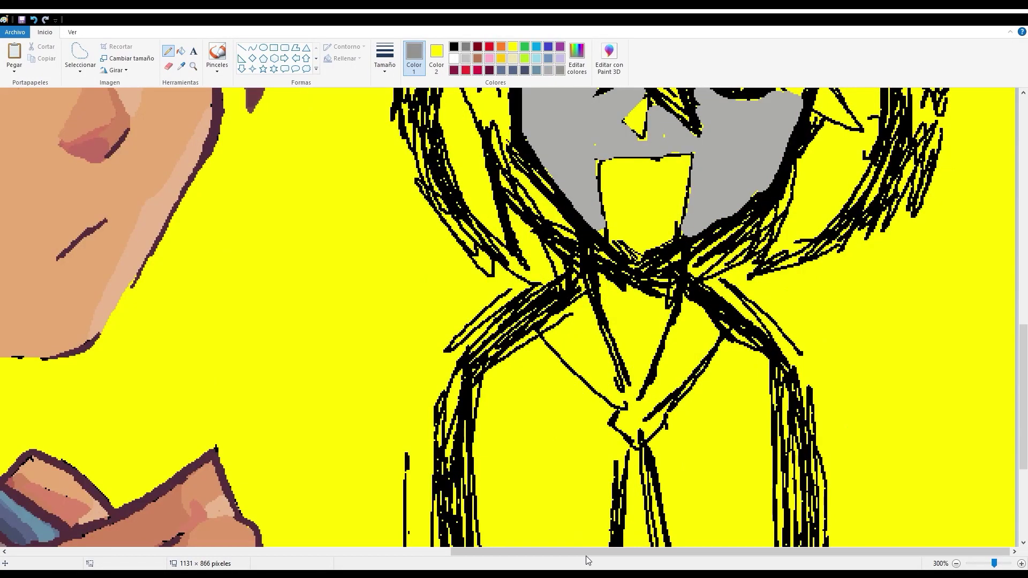
pyautogui.scroll(2, 616, 321)
pyautogui.moveTo(594, 370)
pyautogui.mouseDown()
pyautogui.moveTo(626, 456)
pyautogui.moveTo(657, 384)
pyautogui.moveTo(638, 498)
pyautogui.moveTo(631, 414)
pyautogui.moveTo(676, 372)
pyautogui.mouseUp()
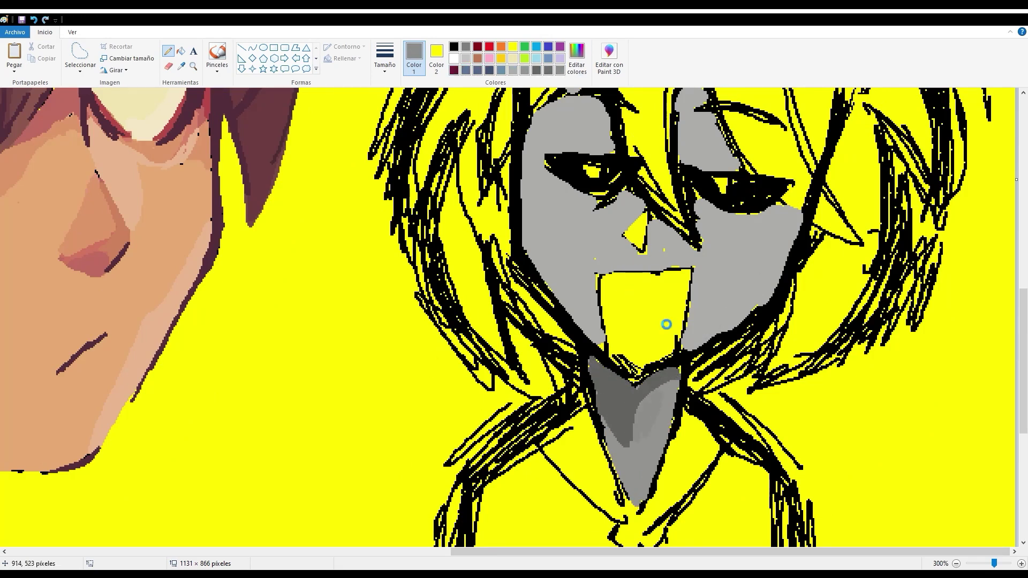
pyautogui.moveTo(644, 405); pyautogui.dragTo(632, 461)
pyautogui.click(560, 70)
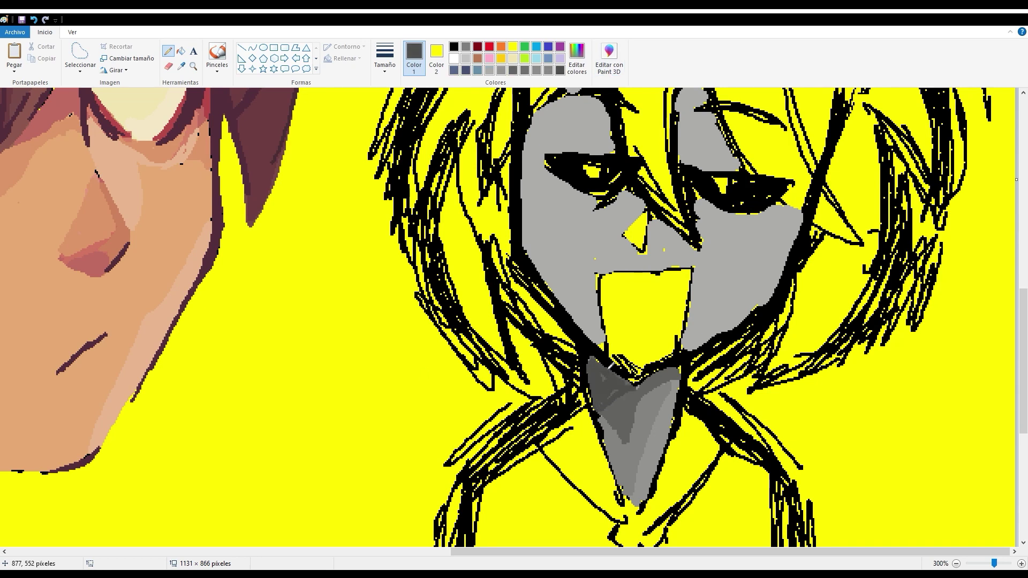
# Paint the second character's nose in pale grey with a darker grey shadow on the bridge beside it
pyautogui.scroll(2, 591, 181)
pyautogui.scroll(-2, 640, 410)
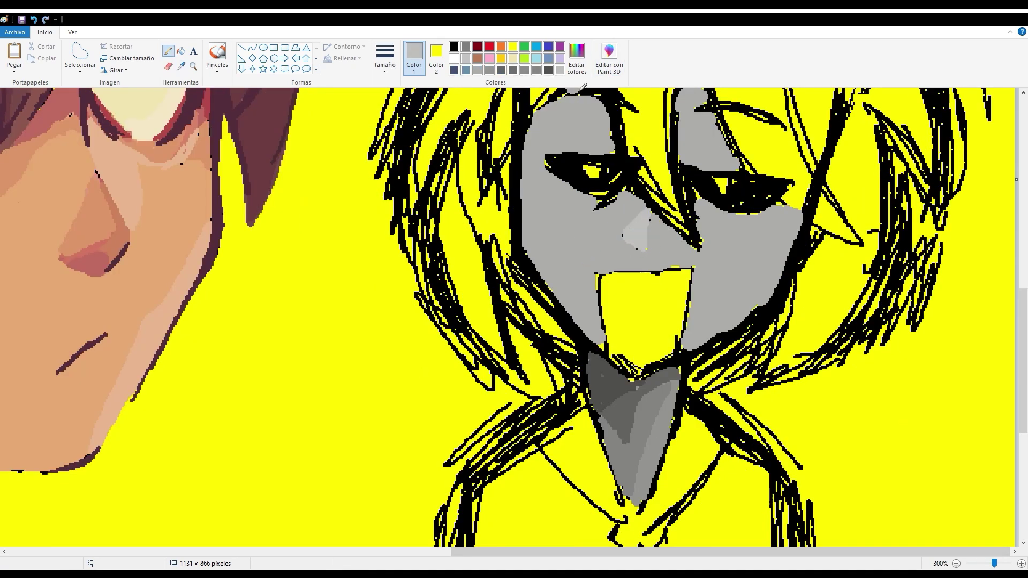
pyautogui.click(629, 214)
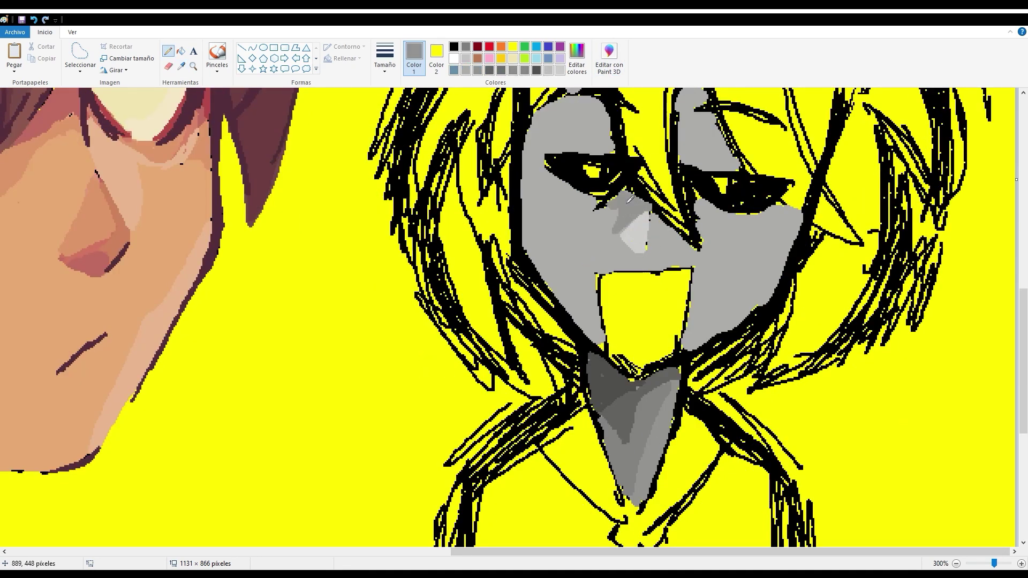
# Shade the second character's forehead beneath the fringe and the outer edges of the face in darker greys
pyautogui.scroll(1, 629, 215)
pyautogui.moveTo(557, 182); pyautogui.dragTo(528, 273)
pyautogui.moveTo(792, 316); pyautogui.dragTo(774, 290)
pyautogui.moveTo(557, 197)
pyautogui.mouseDown()
pyautogui.moveTo(589, 225)
pyautogui.moveTo(608, 193)
pyautogui.mouseUp()
pyautogui.moveTo(696, 224)
pyautogui.mouseDown()
pyautogui.moveTo(718, 214)
pyautogui.moveTo(705, 177)
pyautogui.moveTo(584, 144)
pyautogui.moveTo(589, 134)
pyautogui.moveTo(688, 139)
pyautogui.moveTo(803, 301)
pyautogui.moveTo(795, 321)
pyautogui.mouseUp()
# Add a grey shadow along the side of the second character's nose
pyautogui.click(181, 66)
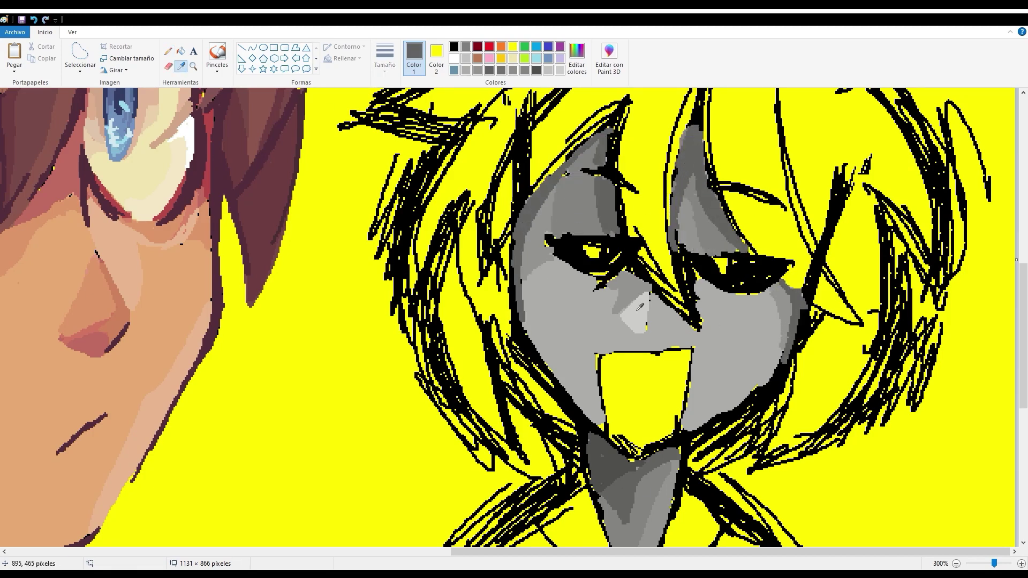
pyautogui.click(669, 327)
pyautogui.moveTo(670, 330); pyautogui.dragTo(648, 323)
# Paint curved grey shadows and light creases beneath both of the second character's eyes
pyautogui.moveTo(705, 288); pyautogui.dragTo(755, 295)
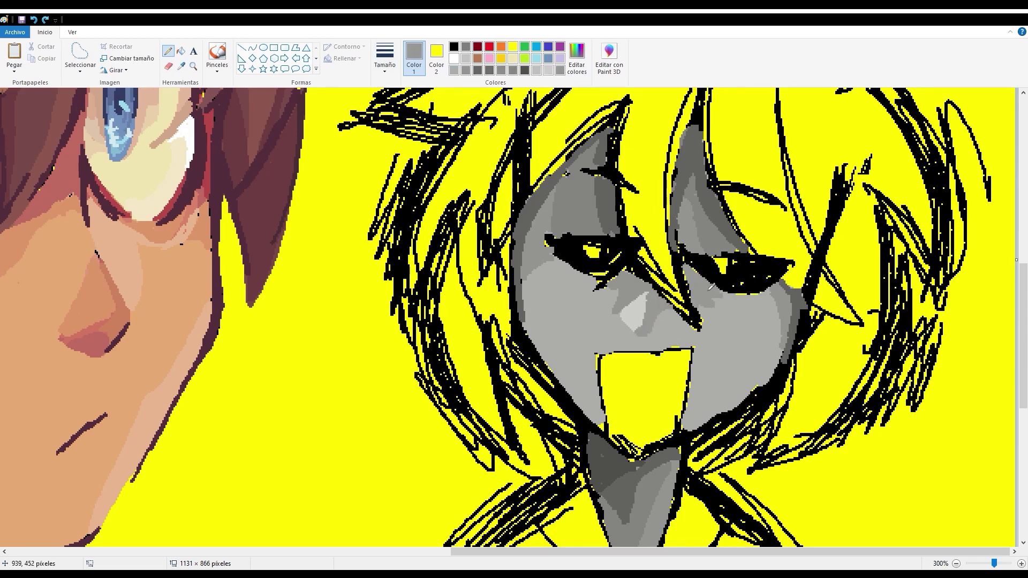
pyautogui.click(181, 66)
pyautogui.click(610, 273)
pyautogui.moveTo(593, 289)
pyautogui.mouseDown()
pyautogui.moveTo(700, 284)
pyautogui.moveTo(607, 294)
pyautogui.moveTo(688, 278)
pyautogui.moveTo(576, 278)
pyautogui.mouseUp()
pyautogui.click(181, 65)
pyautogui.click(589, 300)
pyautogui.click(607, 289)
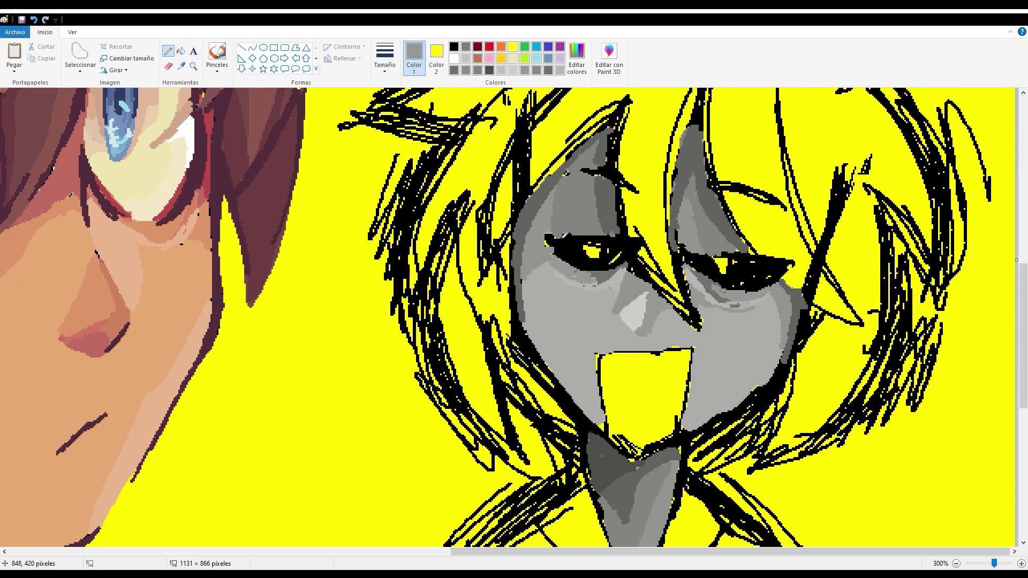
# Repaint both of the second character's sketched eyes as solid near-black shapes
pyautogui.click(581, 252)
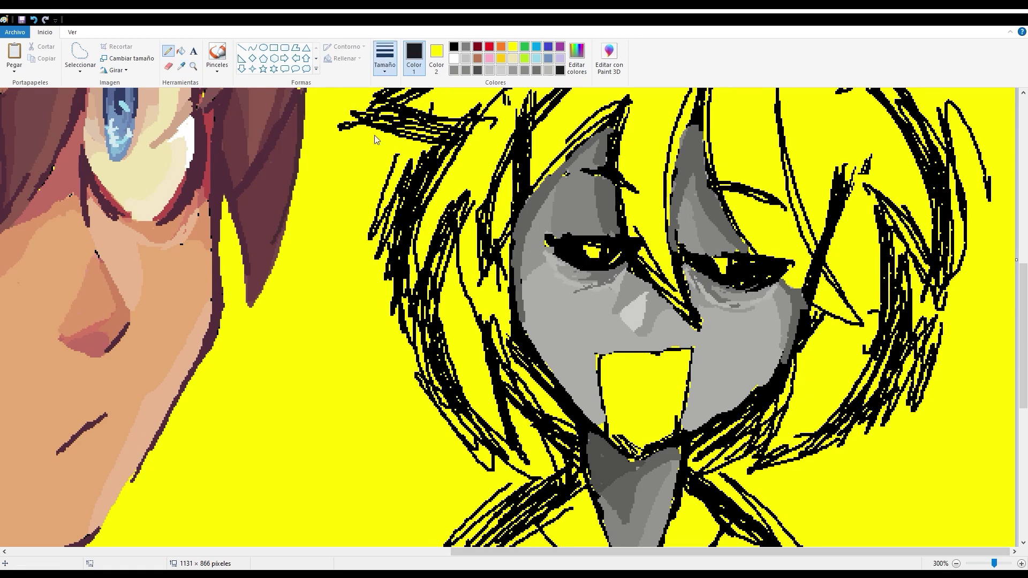
pyautogui.moveTo(541, 231)
pyautogui.mouseDown()
pyautogui.moveTo(564, 250)
pyautogui.moveTo(616, 241)
pyautogui.mouseUp()
pyautogui.moveTo(701, 257)
pyautogui.mouseDown()
pyautogui.moveTo(771, 279)
pyautogui.moveTo(760, 265)
pyautogui.mouseUp()
# Add dark grey eyelid creases to the second character and fill the small pupils in light grey
pyautogui.click(181, 66)
pyautogui.click(610, 201)
pyautogui.moveTo(549, 217); pyautogui.dragTo(592, 209)
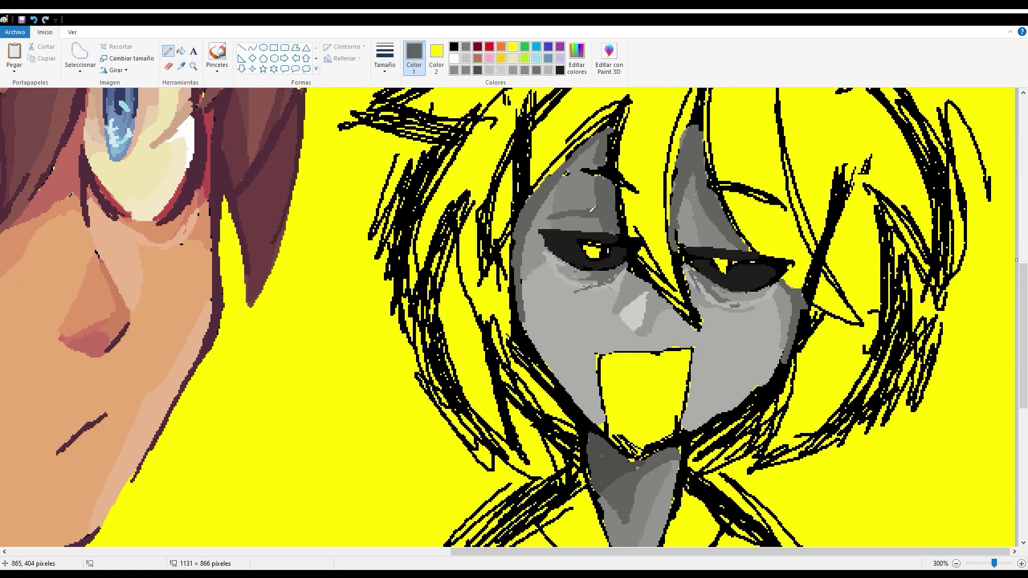
pyautogui.moveTo(719, 259); pyautogui.dragTo(727, 270)
pyautogui.click(181, 66)
pyautogui.click(612, 241)
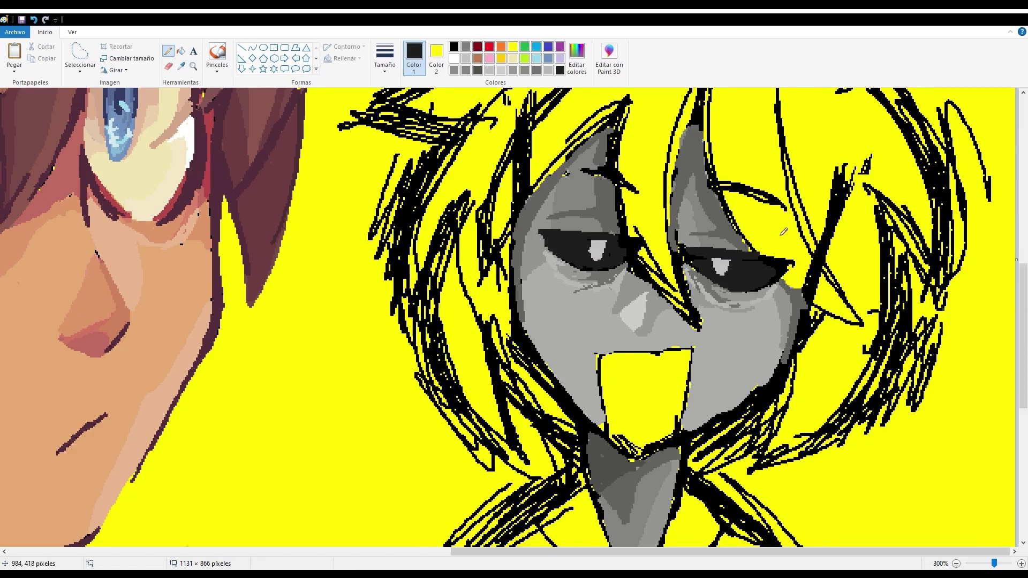
# Deepen the face shadows beneath the second character's fringe and above the eyes in darker grey
pyautogui.scroll(-2, 783, 232)
pyautogui.scroll(2, 614, 205)
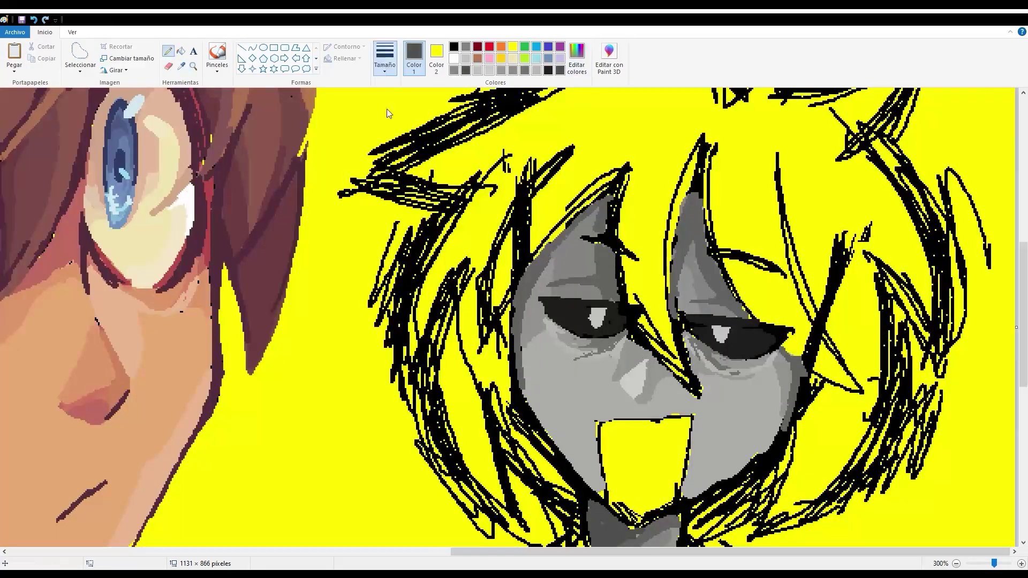
pyautogui.click(614, 251)
pyautogui.scroll(-3, 729, 289)
# Fill the second character's cheek on the side away from the brown-haired figure with a darker grey shadow
pyautogui.click(181, 66)
pyautogui.click(541, 316)
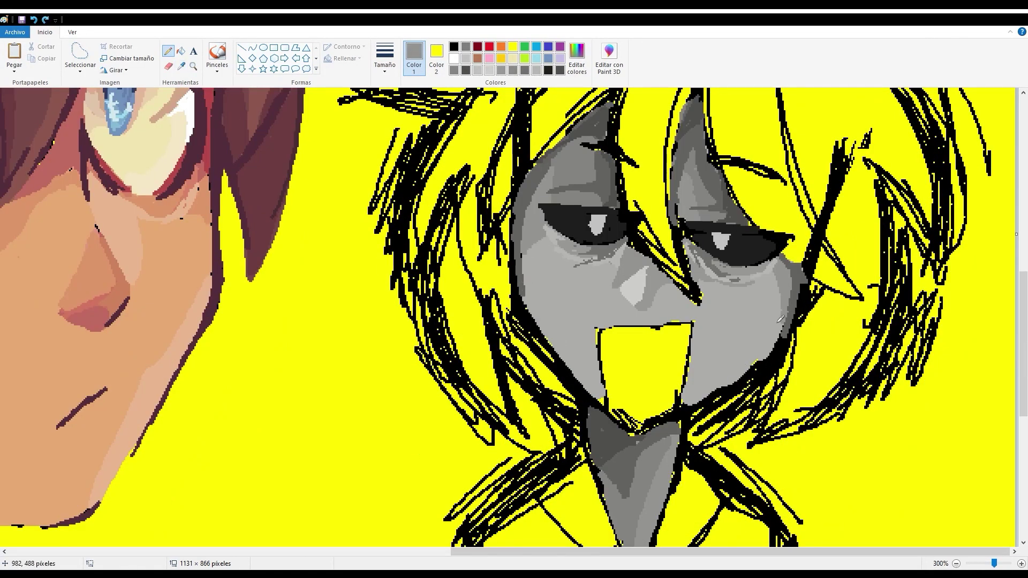
pyautogui.click(181, 51)
pyautogui.click(737, 337)
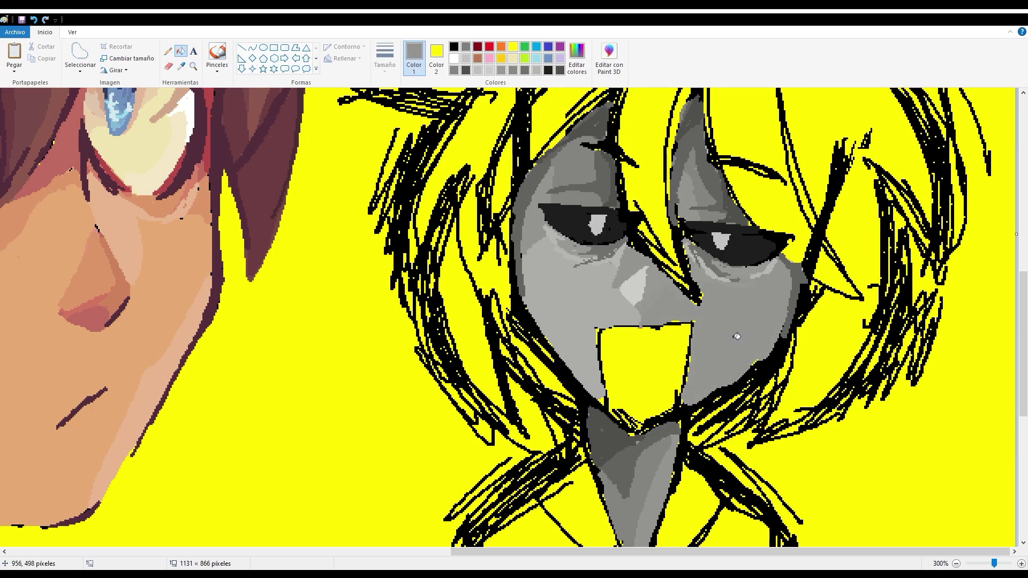
pyautogui.click(711, 304)
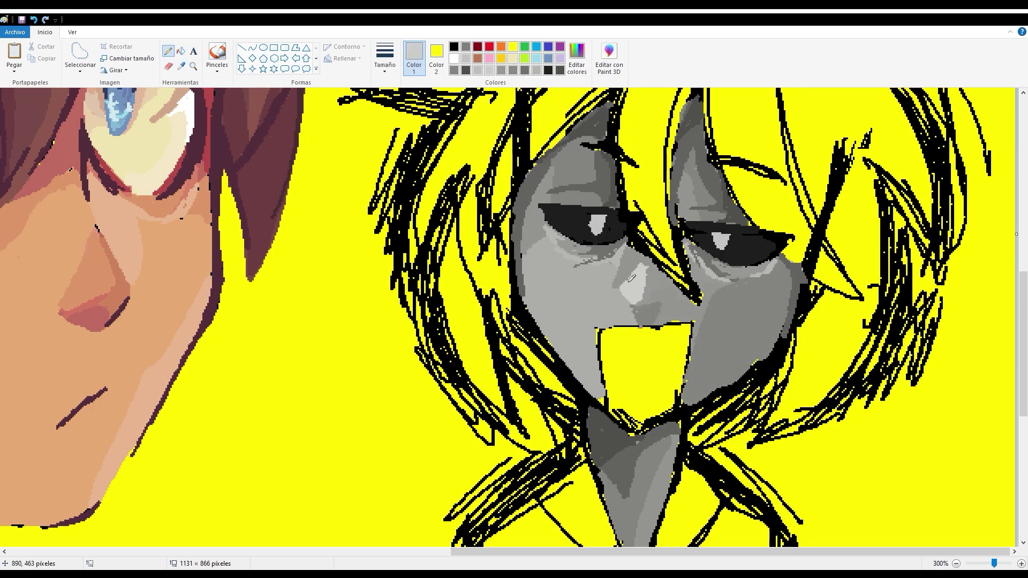
# Paint a pale grey highlight on the second character's shaded cheek and white glints in both pupils
pyautogui.moveTo(711, 309); pyautogui.dragTo(748, 278)
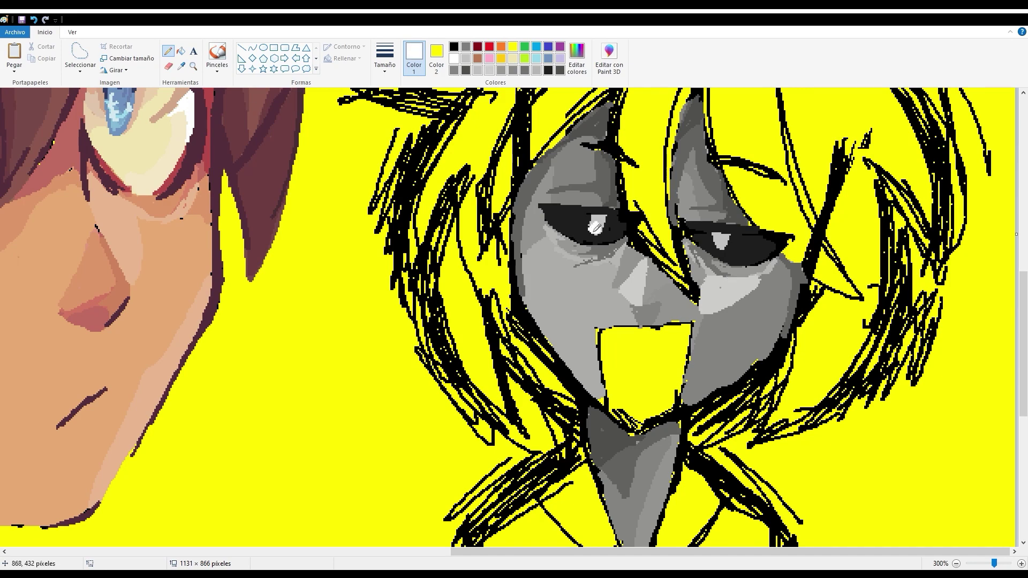
pyautogui.click(181, 66)
pyautogui.scroll(-3, 509, 316)
pyautogui.scroll(5, 508, 316)
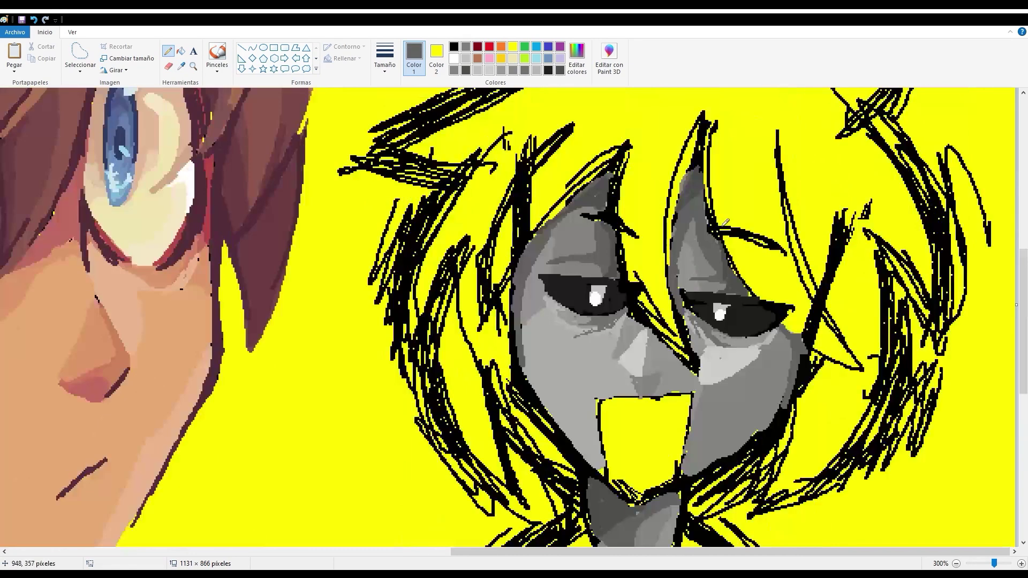
# Block in the second character's hair with charcoal grey inside the sketched outline
pyautogui.click(257, 203)
pyautogui.scroll(12, 375, 268)
pyautogui.click(525, 70)
pyautogui.scroll(-8, 509, 259)
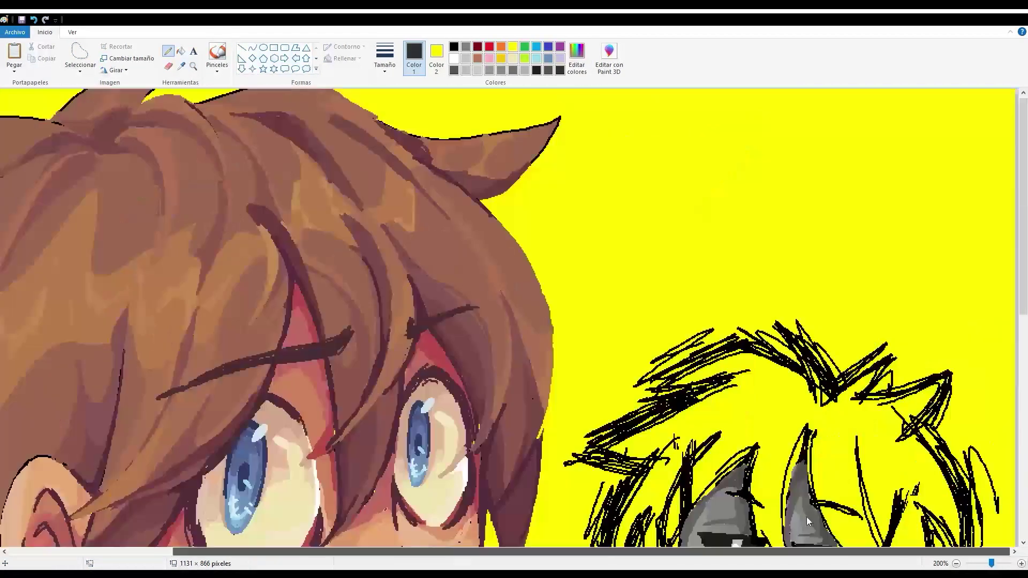
pyautogui.moveTo(697, 144); pyautogui.dragTo(678, 294)
pyautogui.moveTo(803, 166)
pyautogui.mouseDown()
pyautogui.moveTo(819, 370)
pyautogui.moveTo(771, 295)
pyautogui.mouseUp()
# Set the secondary color to black and draw thick black strand lines through the second character's hair
pyautogui.click(437, 56)
pyautogui.click(455, 46)
pyautogui.moveTo(589, 113); pyautogui.dragTo(541, 177)
pyautogui.scroll(-1, 610, 130)
pyautogui.moveTo(772, 214); pyautogui.dragTo(856, 236)
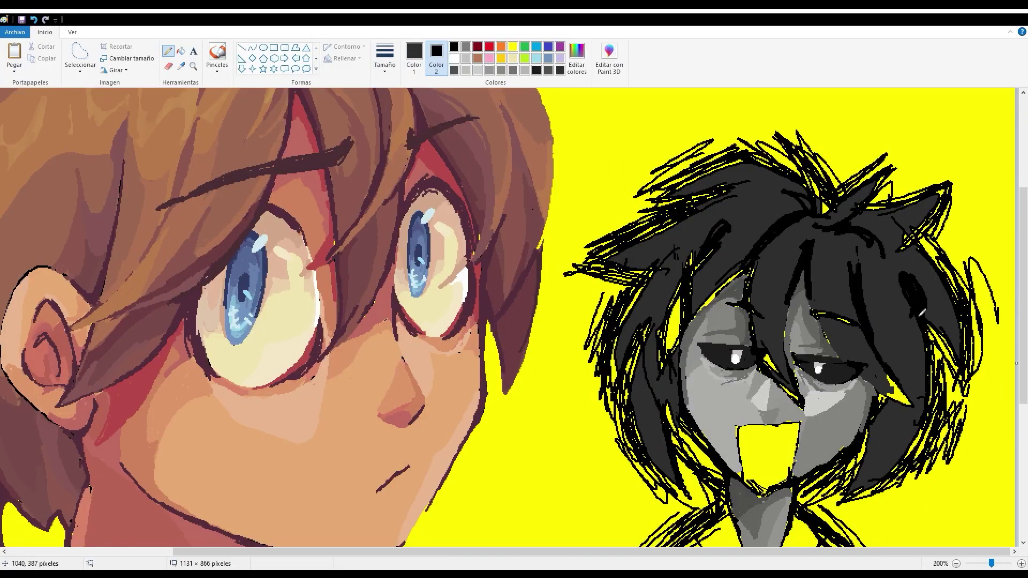
# Cover the remaining gaps in the second character's hair in charcoal and widen the canvas to 1487 pixels
pyautogui.click(414, 56)
pyautogui.moveTo(697, 257); pyautogui.dragTo(785, 324)
pyautogui.moveTo(836, 460)
pyautogui.mouseDown()
pyautogui.moveTo(665, 399)
pyautogui.moveTo(722, 472)
pyautogui.moveTo(642, 345)
pyautogui.moveTo(638, 428)
pyautogui.mouseUp()
pyautogui.scroll(-1, 794, 397)
pyautogui.scroll(2, 514, 246)
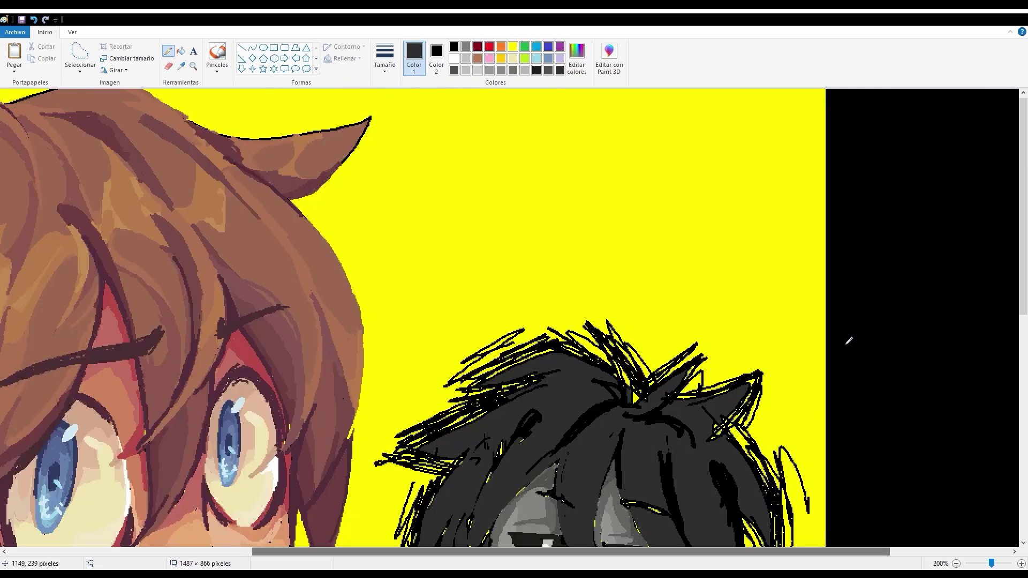
# Set black as primary and yellow as secondary color, and erase the stray sketch lines around the second character's hair
pyautogui.scroll(2, 589, 212)
pyautogui.click(453, 46)
pyautogui.click(437, 56)
pyautogui.click(513, 47)
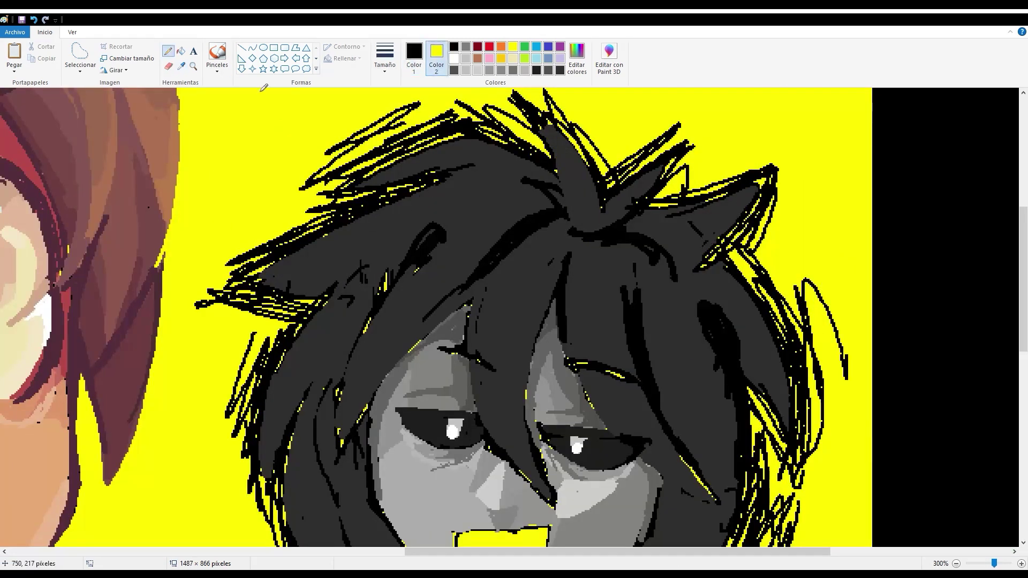
pyautogui.click(168, 66)
pyautogui.scroll(-4, 536, 321)
pyautogui.moveTo(696, 241); pyautogui.dragTo(743, 334)
pyautogui.scroll(2, 654, 339)
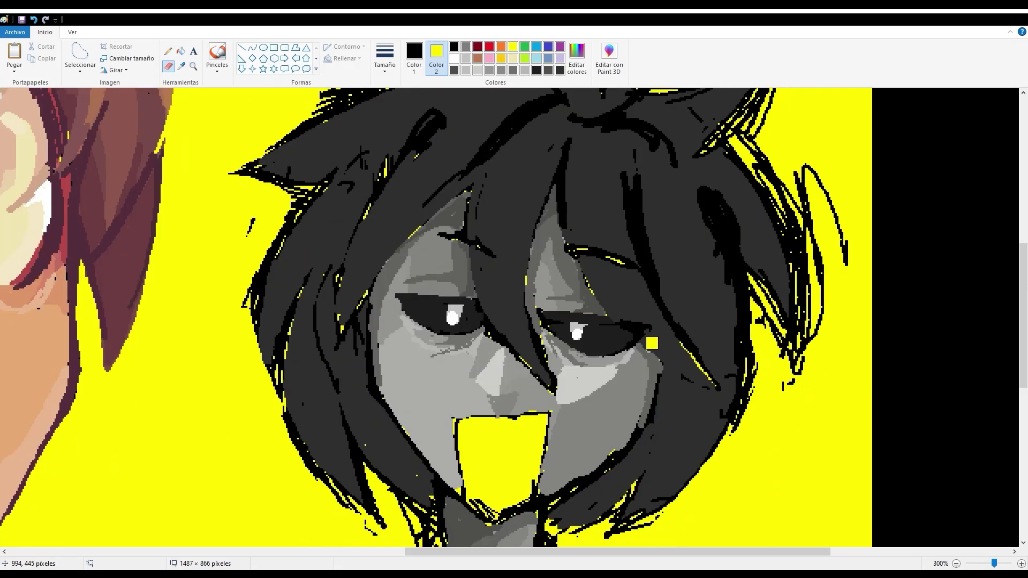
# Clean up the edges of the second character's hair in charcoal and shade its side locks in darker grey
pyautogui.scroll(3, 783, 158)
pyautogui.click(181, 66)
pyautogui.click(537, 117)
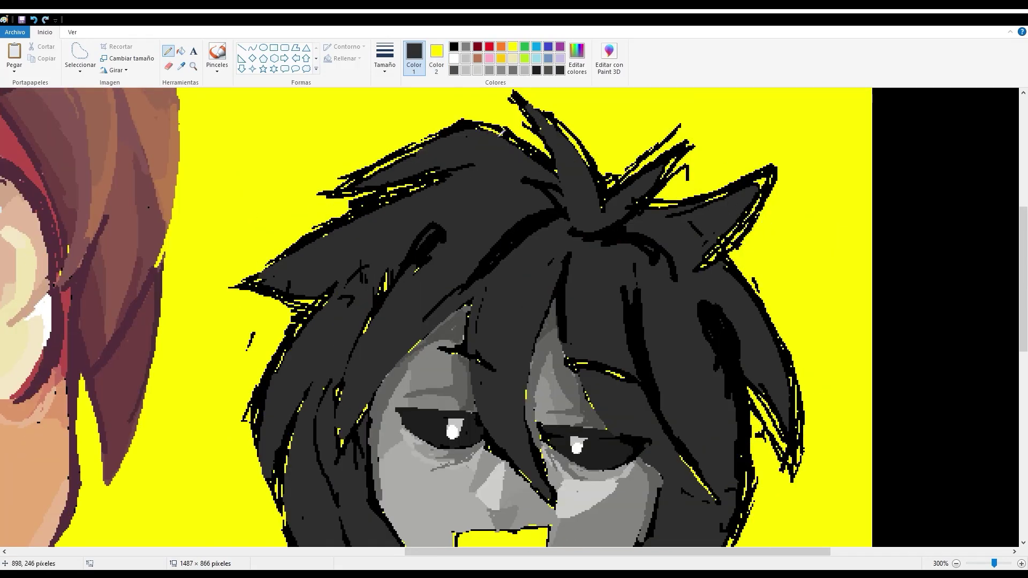
pyautogui.scroll(-2, 742, 375)
pyautogui.moveTo(343, 279)
pyautogui.mouseDown()
pyautogui.moveTo(375, 161)
pyautogui.moveTo(278, 214)
pyautogui.moveTo(299, 257)
pyautogui.mouseUp()
pyautogui.moveTo(418, 373)
pyautogui.mouseDown()
pyautogui.moveTo(349, 321)
pyautogui.moveTo(300, 241)
pyautogui.moveTo(278, 332)
pyautogui.mouseUp()
pyautogui.moveTo(664, 300)
pyautogui.mouseDown()
pyautogui.moveTo(729, 279)
pyautogui.moveTo(676, 362)
pyautogui.mouseUp()
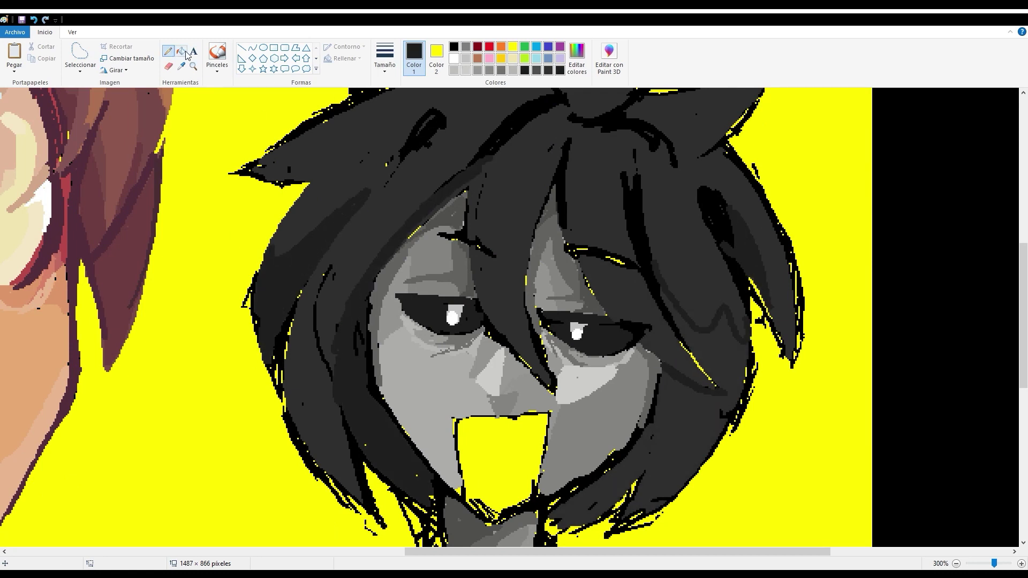
# Extend the dark hair shading to the second character's lower locks, crown, top tufts and central fringe
pyautogui.moveTo(332, 322)
pyautogui.mouseDown()
pyautogui.moveTo(289, 370)
pyautogui.moveTo(321, 498)
pyautogui.mouseUp()
pyautogui.scroll(-2, 321, 482)
pyautogui.scroll(4, 608, 215)
pyautogui.moveTo(562, 225)
pyautogui.mouseDown()
pyautogui.moveTo(607, 193)
pyautogui.moveTo(679, 262)
pyautogui.moveTo(707, 257)
pyautogui.moveTo(615, 222)
pyautogui.moveTo(534, 171)
pyautogui.moveTo(358, 256)
pyautogui.mouseUp()
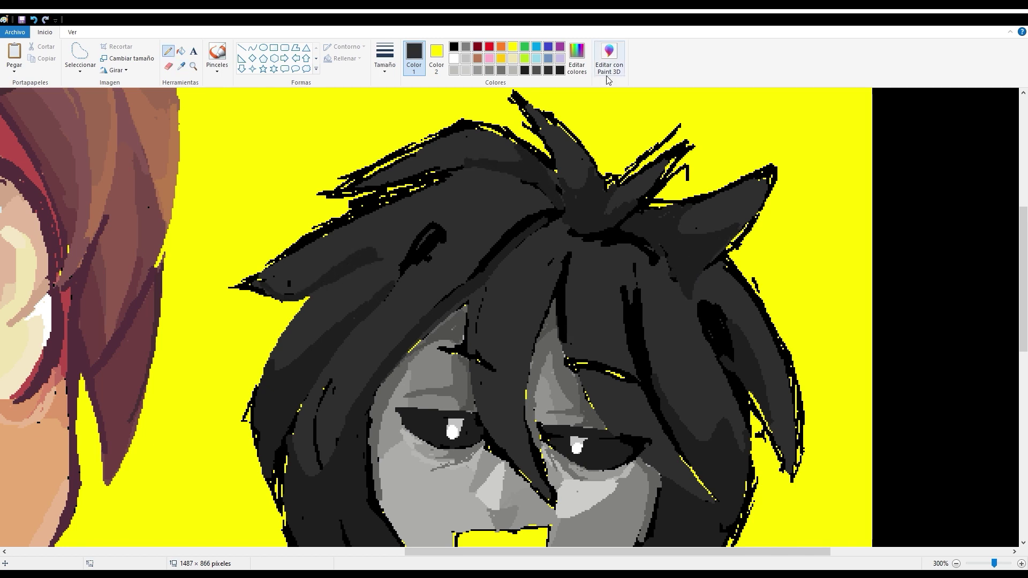
pyautogui.moveTo(551, 216)
pyautogui.mouseDown()
pyautogui.moveTo(584, 225)
pyautogui.moveTo(530, 423)
pyautogui.mouseUp()
# Paint the deepest near-black shadows along the fringe, between the locks and inside the lower hair beside the face
pyautogui.scroll(-1, 530, 423)
pyautogui.click(181, 65)
pyautogui.click(664, 338)
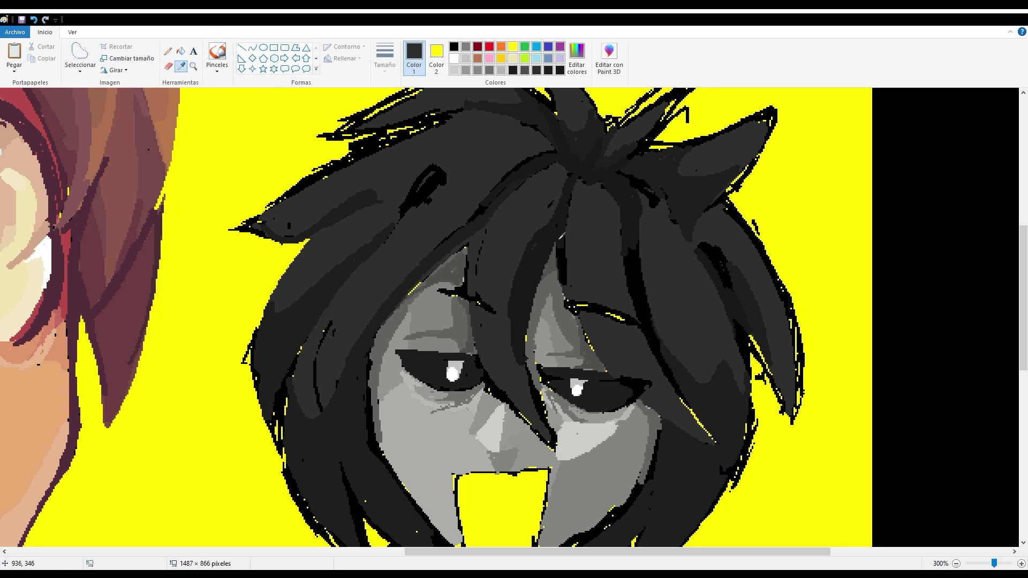
pyautogui.scroll(-2, 696, 348)
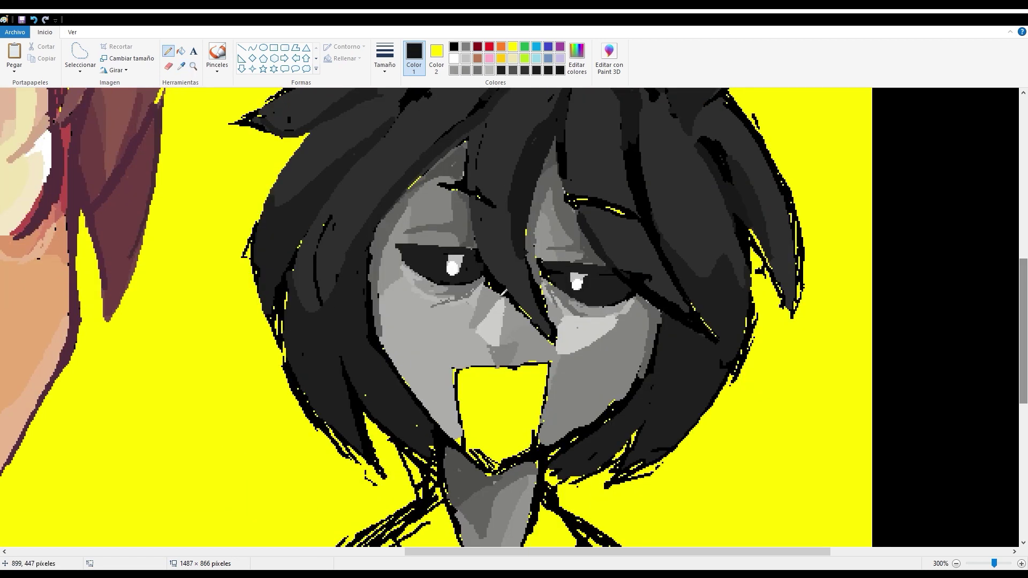
pyautogui.scroll(2, 728, 394)
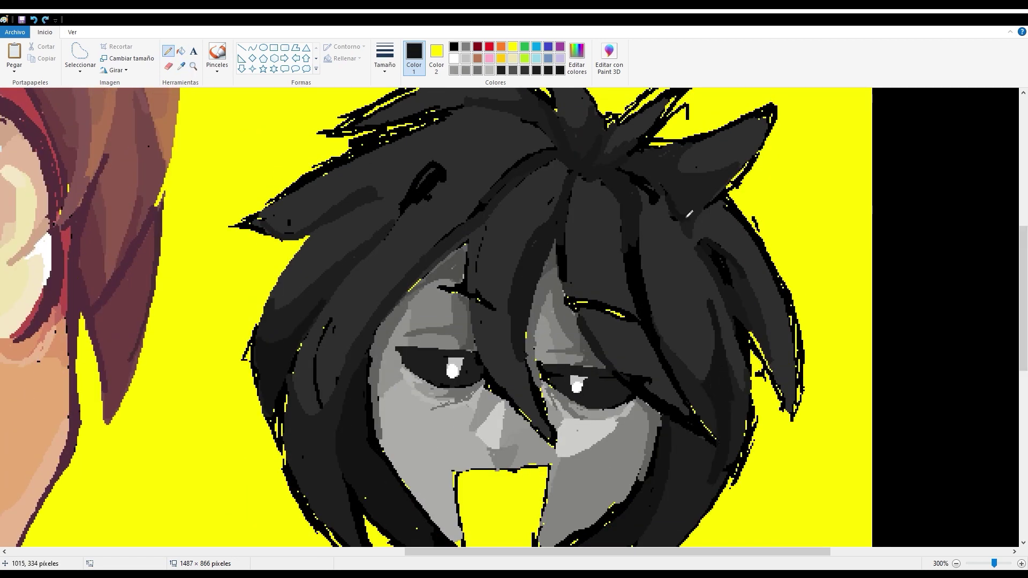
pyautogui.scroll(2, 640, 306)
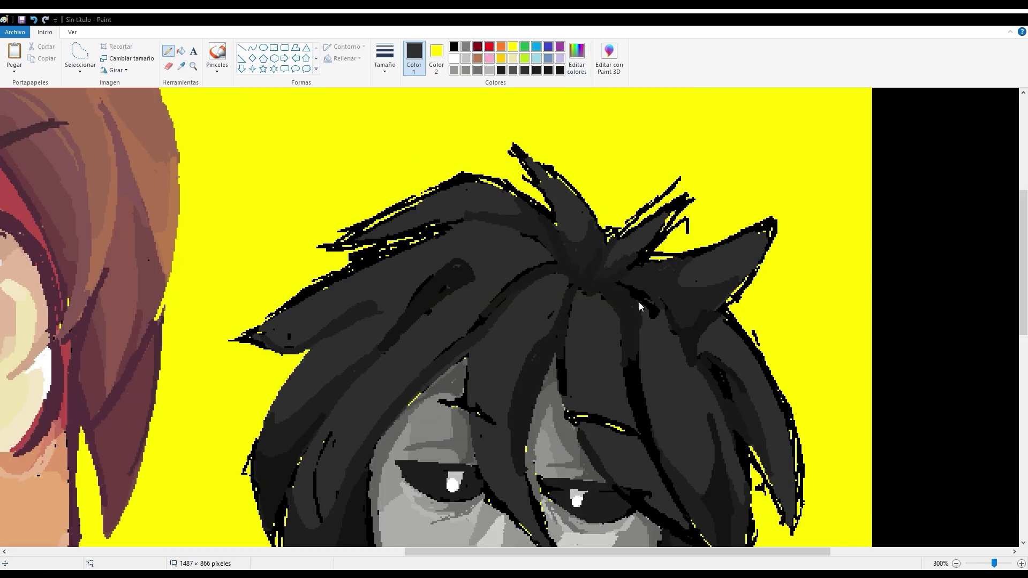
pyautogui.scroll(-2, 638, 303)
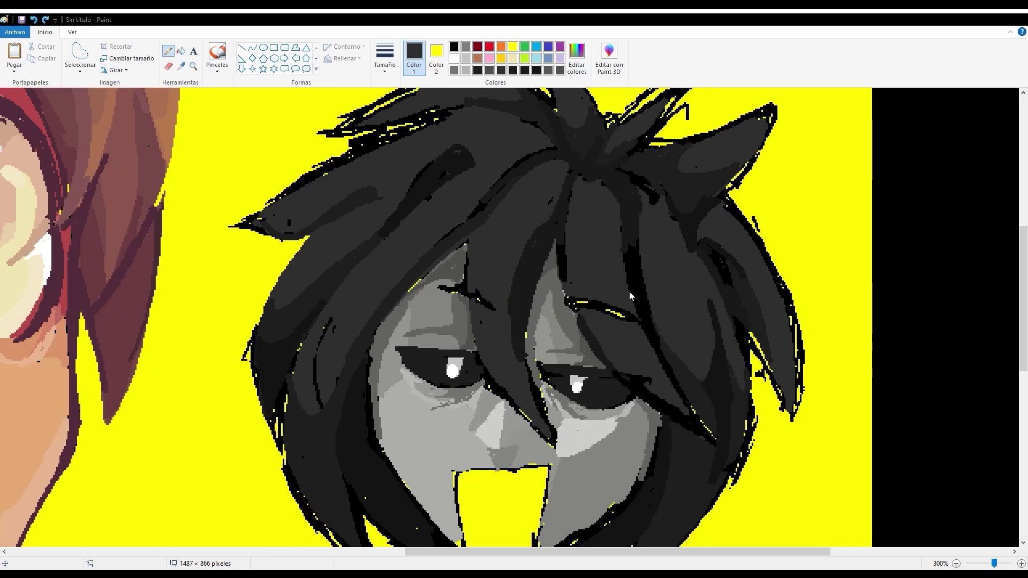
# Paint lighter grey curved strands radiating from the second character's crown over the fringe and sides
pyautogui.moveTo(634, 182)
pyautogui.mouseDown()
pyautogui.moveTo(627, 249)
pyautogui.moveTo(610, 278)
pyautogui.mouseUp()
pyautogui.moveTo(559, 206); pyautogui.dragTo(570, 168)
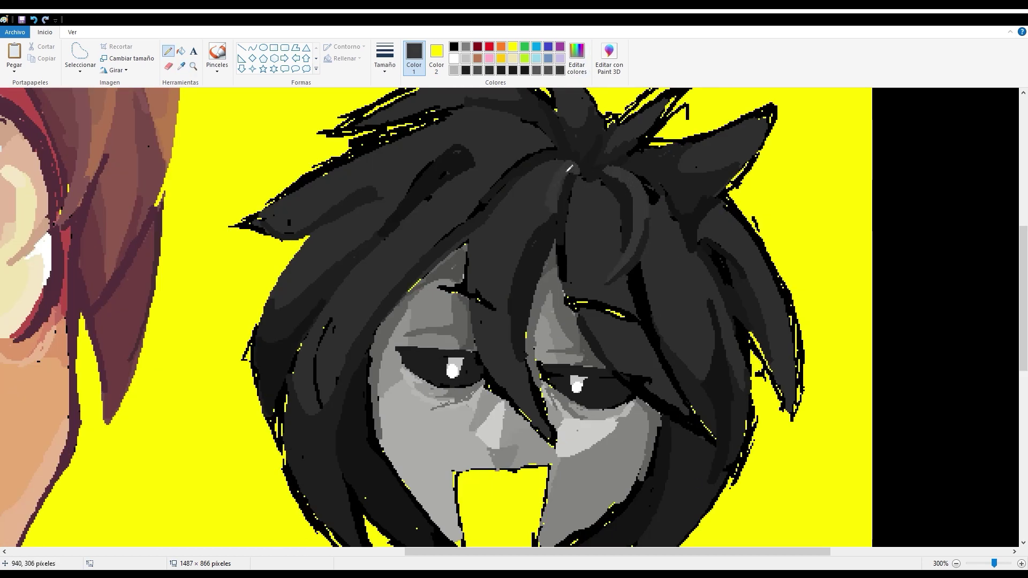
pyautogui.moveTo(559, 284); pyautogui.dragTo(573, 166)
pyautogui.moveTo(577, 185); pyautogui.dragTo(482, 132)
pyautogui.scroll(2, 536, 161)
pyautogui.moveTo(691, 305); pyautogui.dragTo(631, 225)
pyautogui.moveTo(648, 243); pyautogui.dragTo(598, 203)
pyautogui.moveTo(552, 239); pyautogui.dragTo(580, 224)
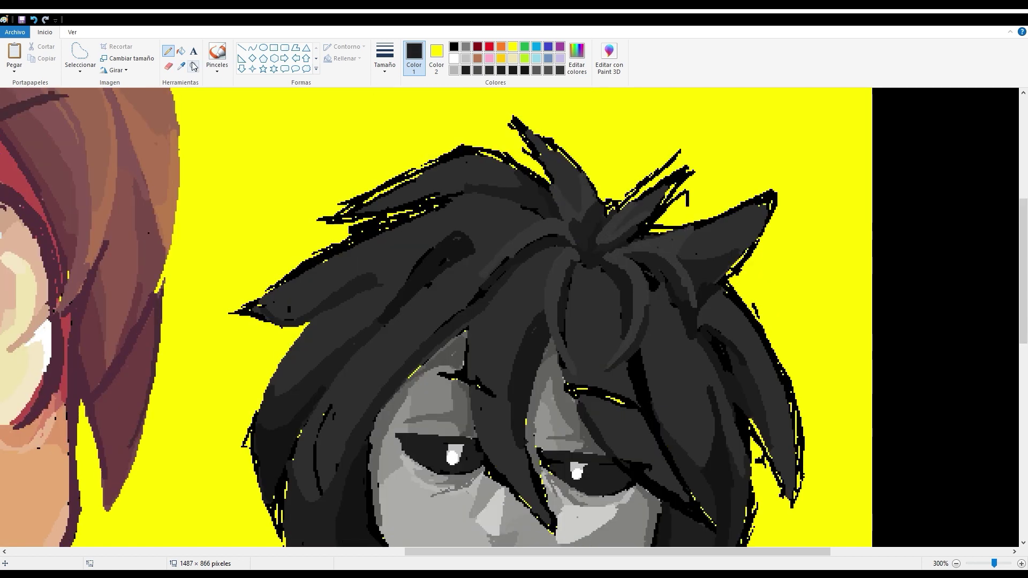
# Outline jagged highlight bands across the second character's hair in medium grey and fill them
pyautogui.moveTo(482, 236); pyautogui.dragTo(417, 271)
pyautogui.moveTo(375, 240); pyautogui.dragTo(343, 275)
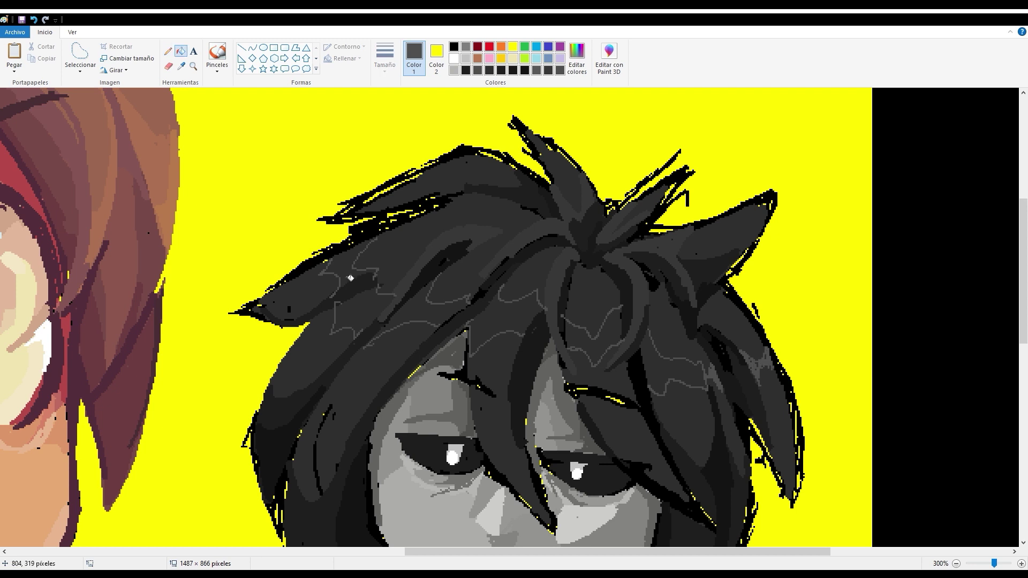
pyautogui.click(351, 278)
pyautogui.click(504, 321)
pyautogui.click(672, 361)
pyautogui.scroll(-3, 535, 268)
pyautogui.click(168, 51)
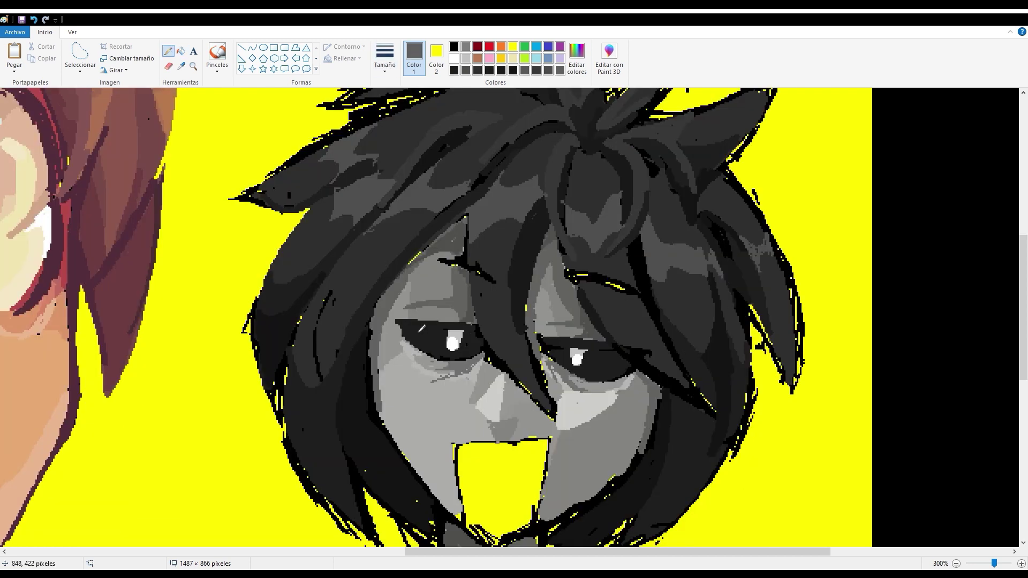
# Draw dark strands through the second character's central fringe and long thin strands down the side lock
pyautogui.click(181, 65)
pyautogui.click(506, 298)
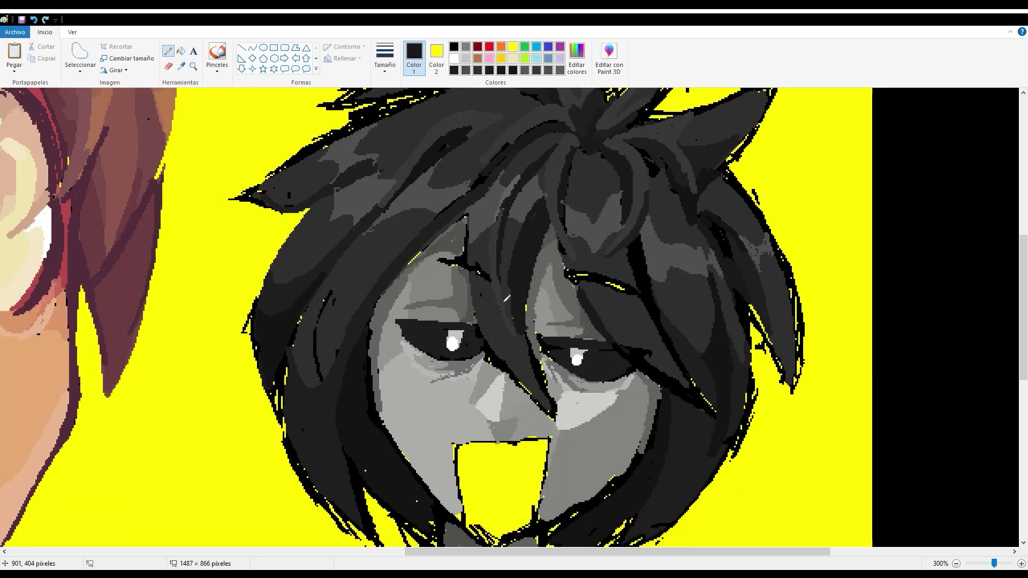
pyautogui.moveTo(506, 298); pyautogui.dragTo(538, 375)
pyautogui.click(347, 315)
pyautogui.moveTo(364, 257); pyautogui.dragTo(300, 445)
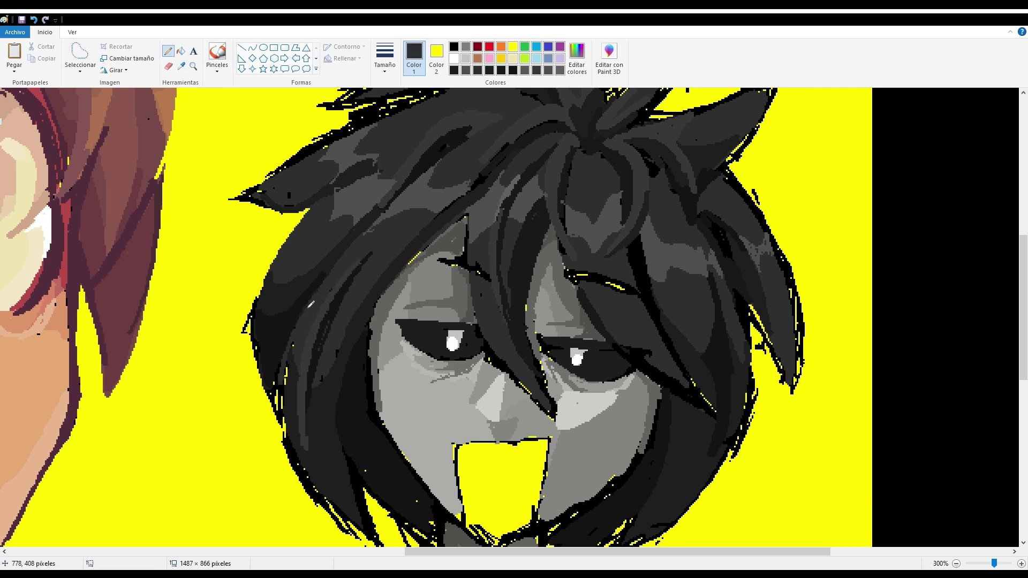
pyautogui.moveTo(302, 342); pyautogui.dragTo(282, 442)
pyautogui.moveTo(305, 369); pyautogui.dragTo(278, 449)
# Redraw the second character's eyebrows, upper eyelids and fringe tips with black lines
pyautogui.scroll(3, 420, 244)
pyautogui.hscroll(-2, 420, 244)
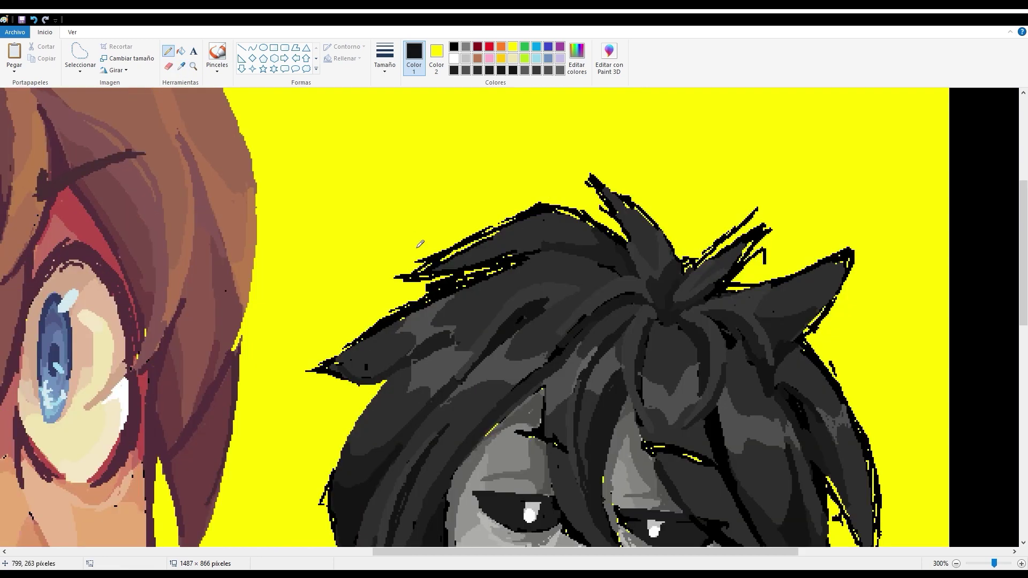
pyautogui.click(453, 46)
pyautogui.keyDown('ctrl'); pyautogui.scroll(-1, 523, 327); pyautogui.keyUp('ctrl')
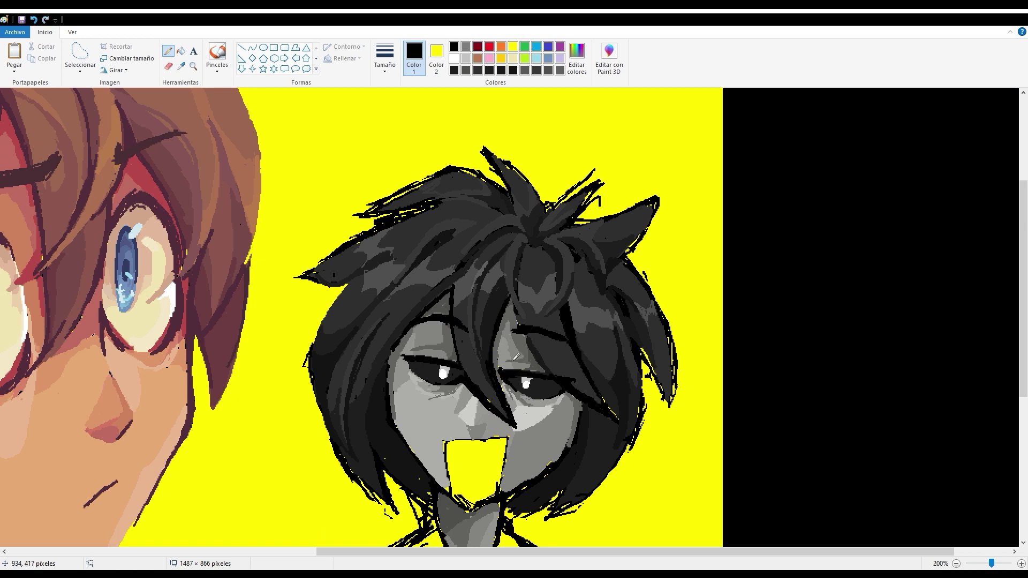
pyautogui.scroll(-3, 517, 356)
pyautogui.click(534, 203)
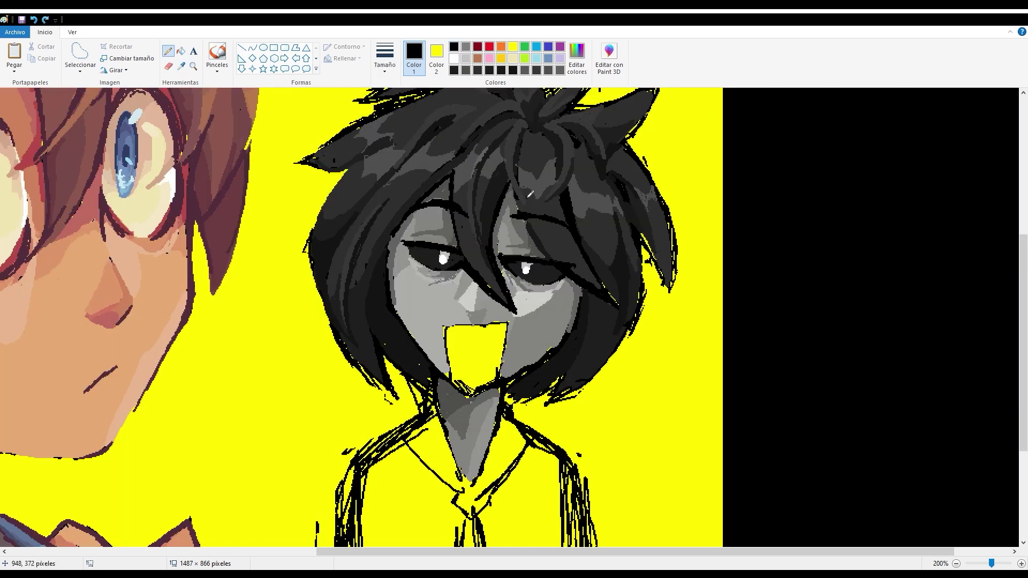
# Flip the picture horizontally to sharpen the second character's top hair spikes in black, and flip it back
pyautogui.click(114, 70)
pyautogui.click(129, 135)
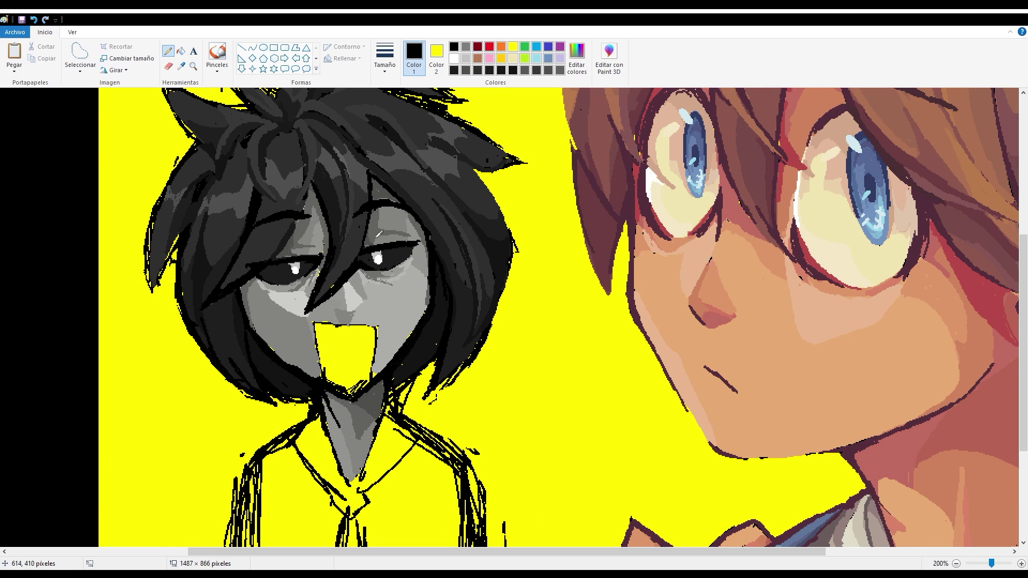
pyautogui.scroll(4, 364, 214)
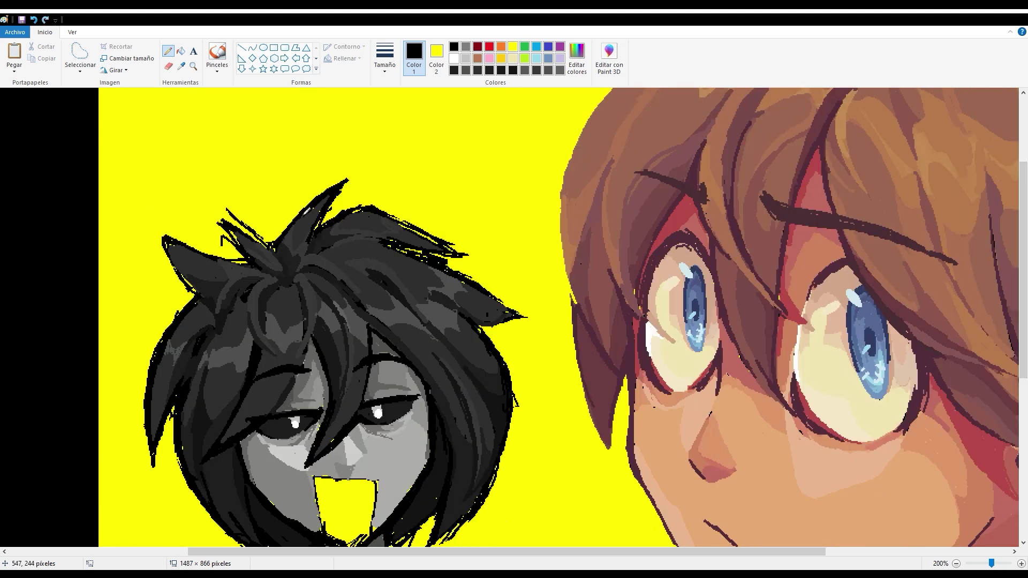
pyautogui.click(114, 70)
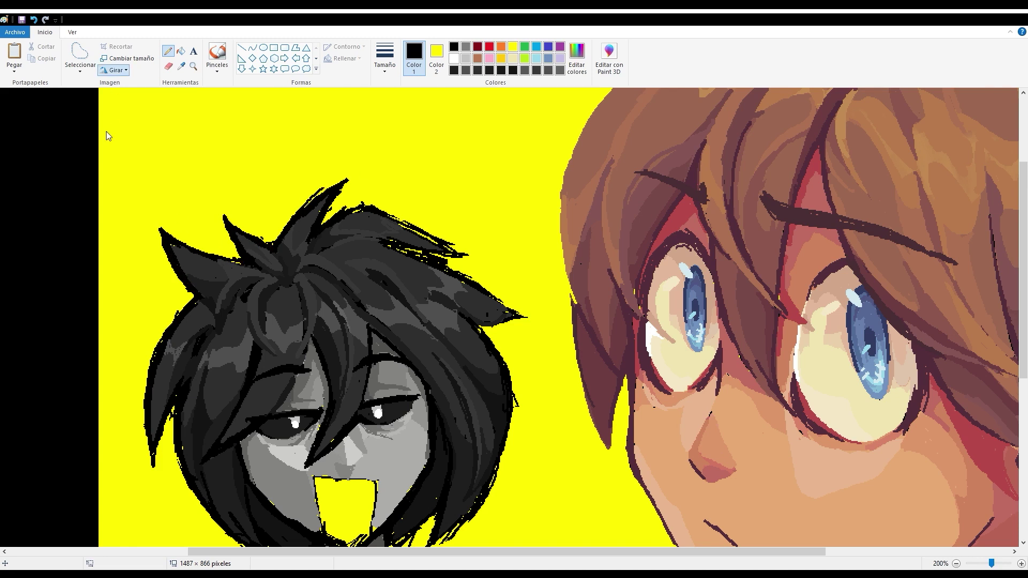
pyautogui.click(107, 134)
# Thicken the black outlines of the second character's collar, tie knot, tie edges and sleeves
pyautogui.click(168, 66)
pyautogui.scroll(-7, 594, 508)
pyautogui.moveTo(557, 542); pyautogui.dragTo(532, 455)
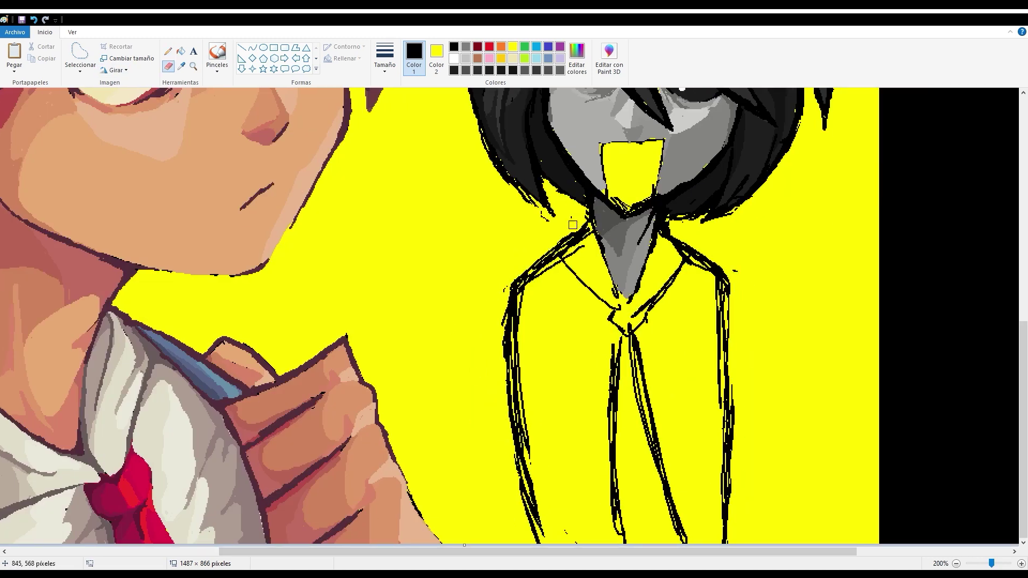
pyautogui.moveTo(592, 224); pyautogui.dragTo(621, 303)
pyautogui.moveTo(650, 257); pyautogui.dragTo(627, 320)
pyautogui.moveTo(517, 331); pyautogui.dragTo(541, 544)
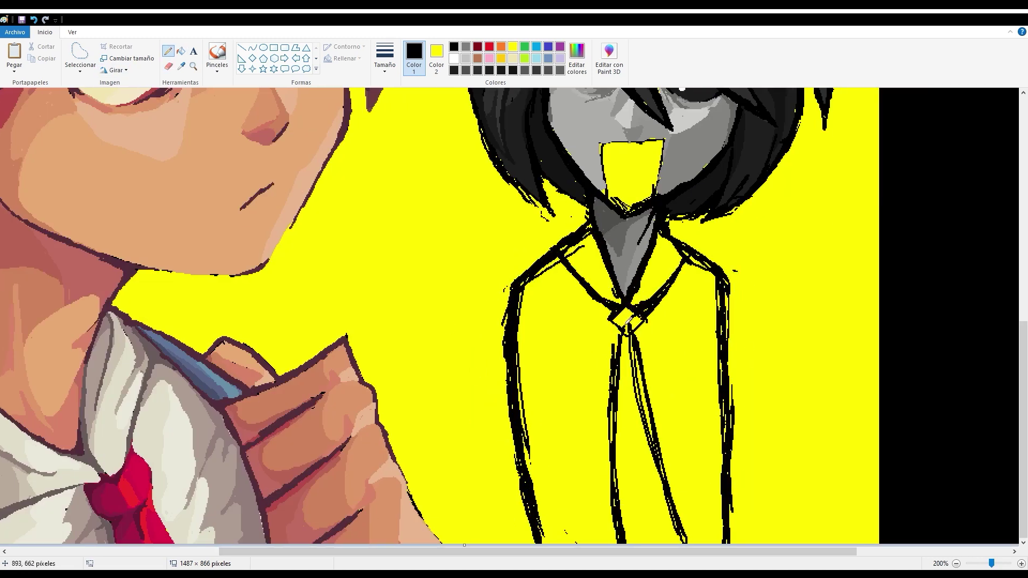
pyautogui.scroll(5, 589, 322)
pyautogui.scroll(-5, 589, 321)
# Fill both halves of the second character's jacket and collar with dark grey
pyautogui.click(465, 70)
pyautogui.click(181, 51)
pyautogui.click(562, 429)
pyautogui.click(680, 428)
pyautogui.scroll(-2, 616, 396)
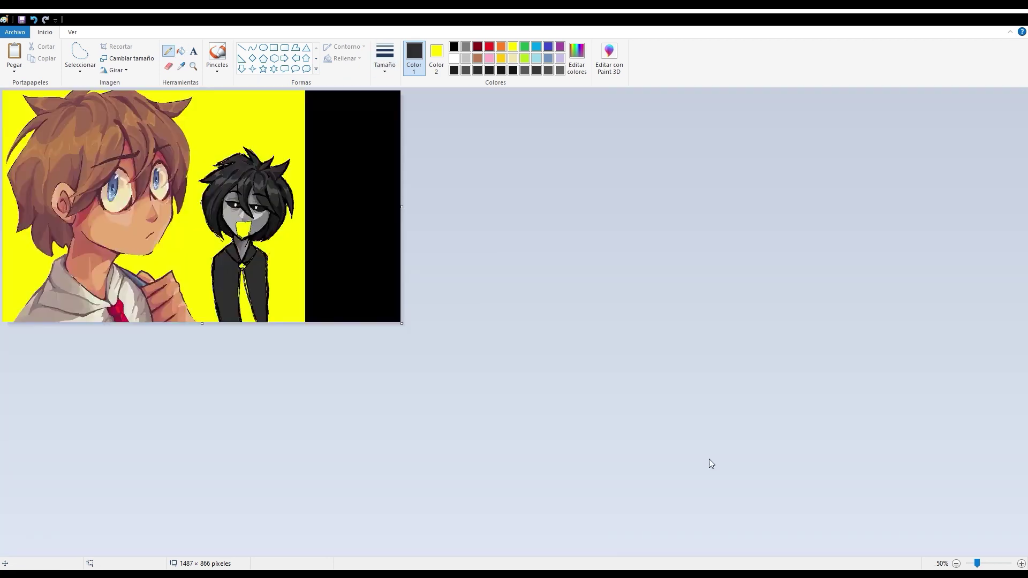
pyautogui.scroll(1, 709, 464)
pyautogui.scroll(1, 321, 241)
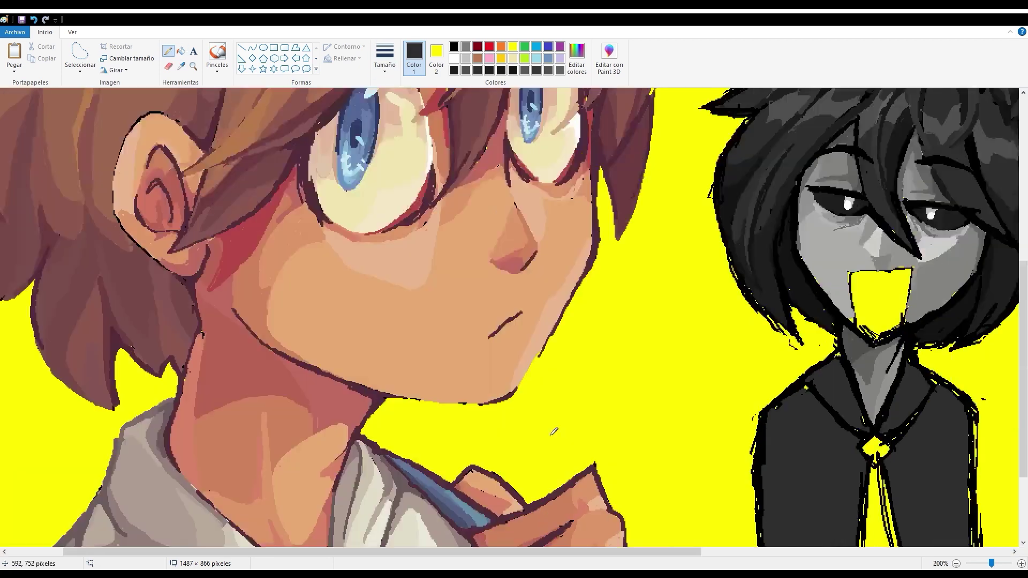
# Thin the first character's larger eyebrow by painting over its edges with brown and red sampled from the hair and skin
pyautogui.scroll(1, 375, 267)
pyautogui.click(181, 66)
pyautogui.click(418, 155)
pyautogui.scroll(3, 418, 155)
pyautogui.click(181, 66)
pyautogui.click(375, 218)
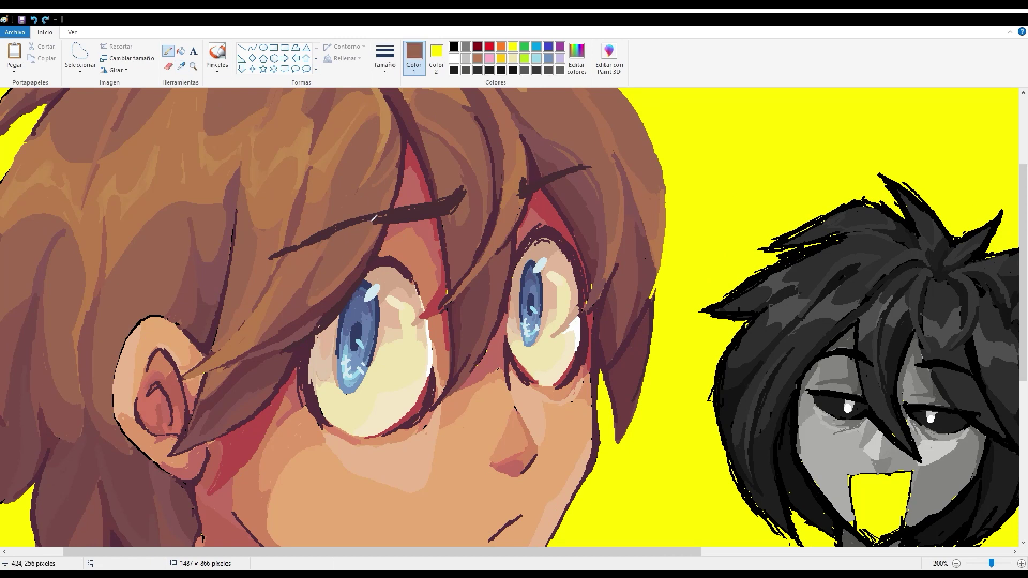
pyautogui.click(437, 217)
pyautogui.click(181, 66)
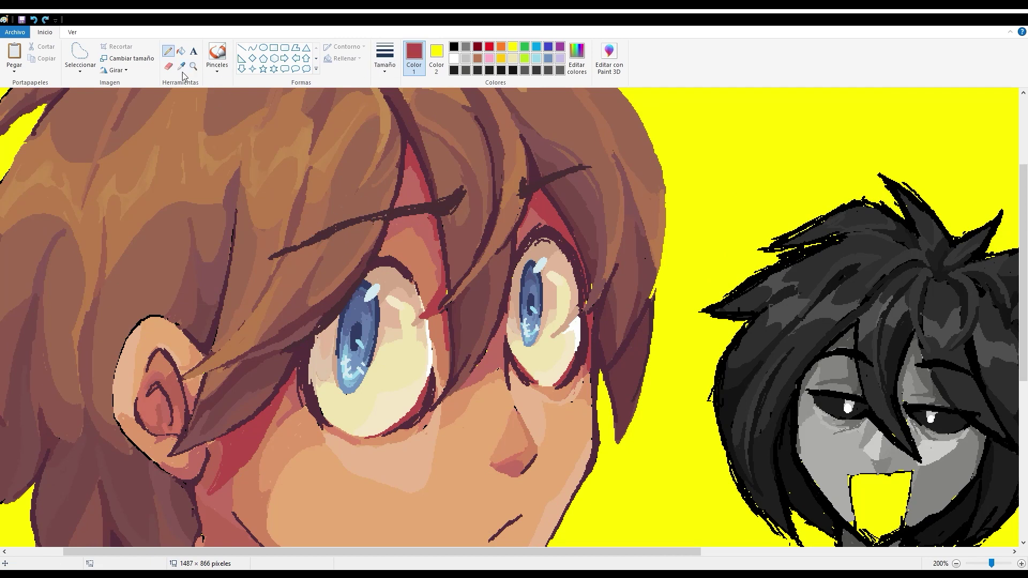
pyautogui.click(450, 211)
# Shorten the outer tip of the first character's larger eyebrow with brown sampled nearby
pyautogui.scroll(-2, 450, 211)
pyautogui.scroll(2, 450, 211)
pyautogui.click(181, 65)
pyautogui.click(449, 247)
pyautogui.moveTo(496, 242); pyautogui.dragTo(540, 232)
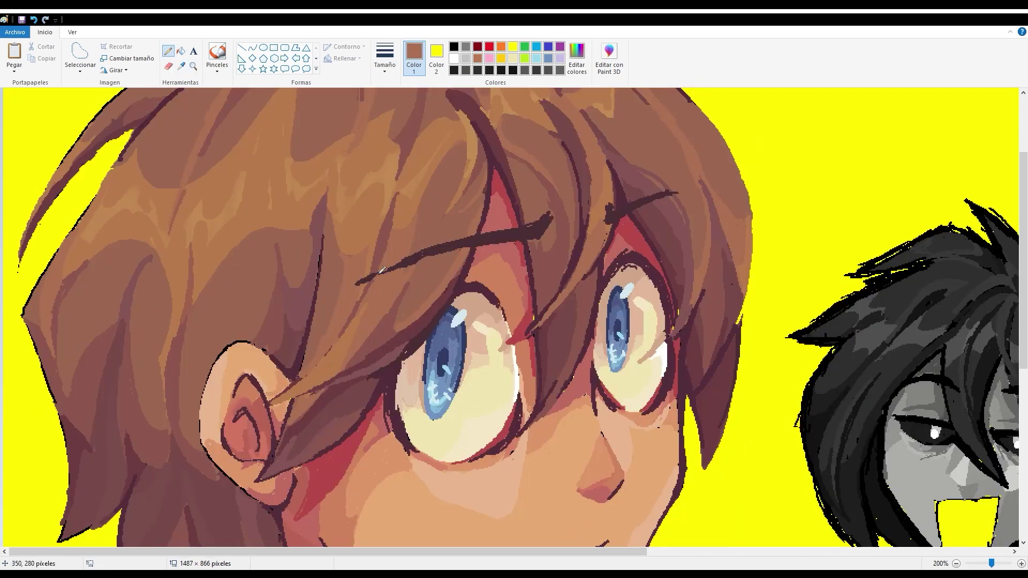
pyautogui.click(167, 51)
pyautogui.scroll(-1, 399, 277)
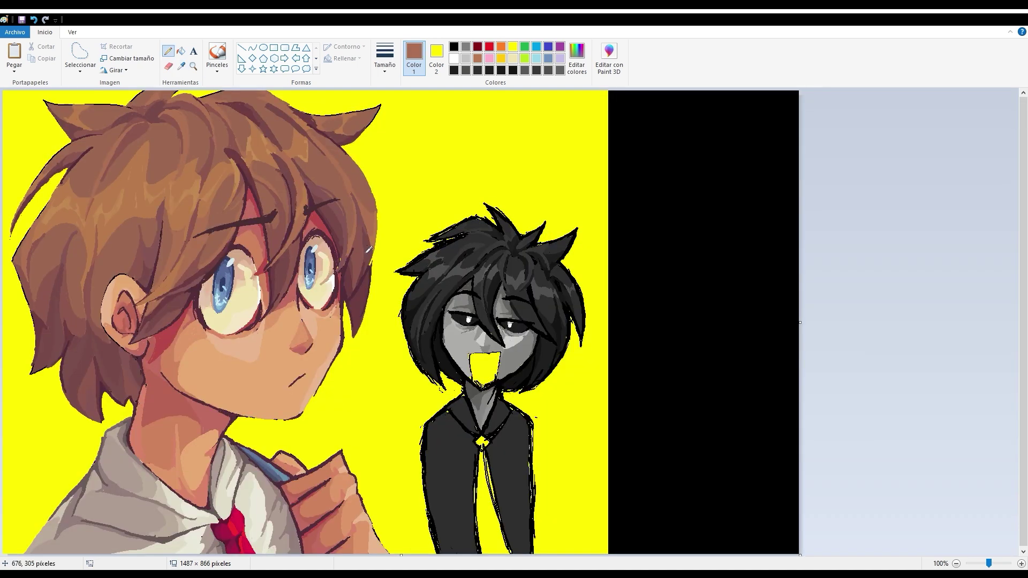
# Mix a custom pink and fill the second character's open mouth with it
pyautogui.scroll(1, 518, 232)
pyautogui.click(489, 58)
pyautogui.click(181, 51)
pyautogui.click(577, 58)
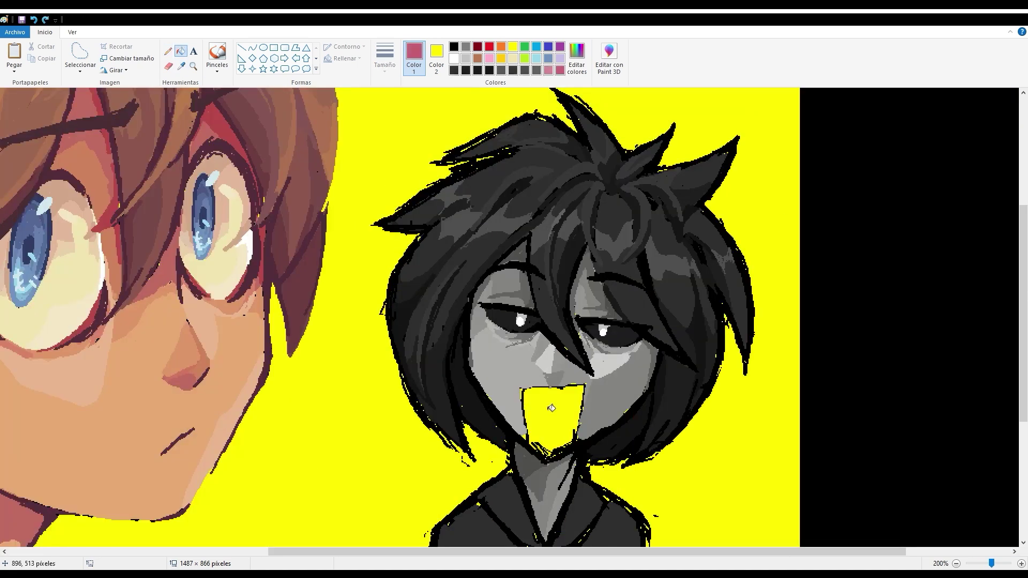
pyautogui.scroll(1, 551, 412)
pyautogui.click(476, 407)
# Redraw the second character's mouth outline in black and clean up the surrounding face and hair with sampled greys
pyautogui.click(168, 51)
pyautogui.click(454, 46)
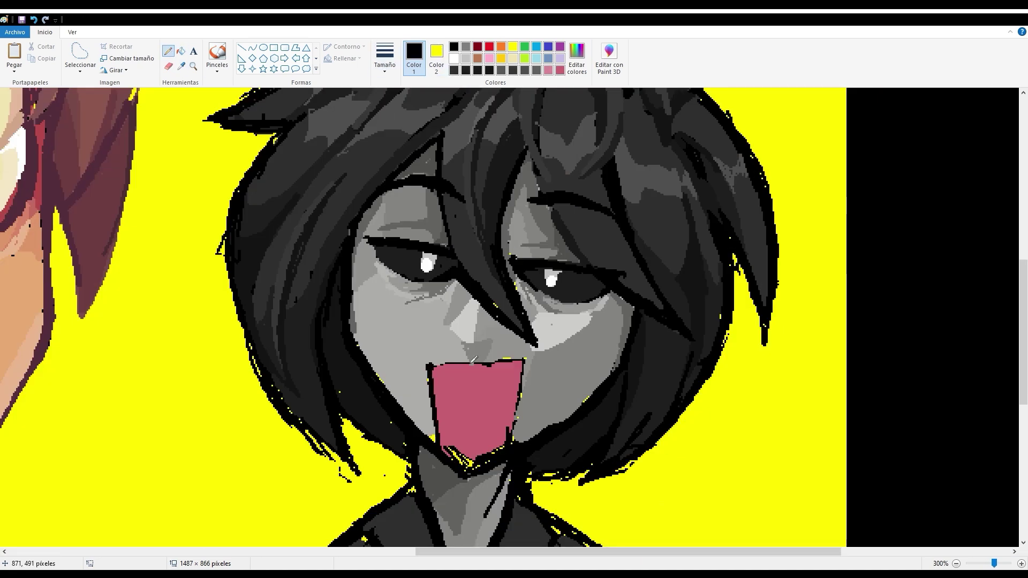
pyautogui.click(181, 66)
pyautogui.click(535, 428)
pyautogui.click(181, 66)
pyautogui.click(547, 424)
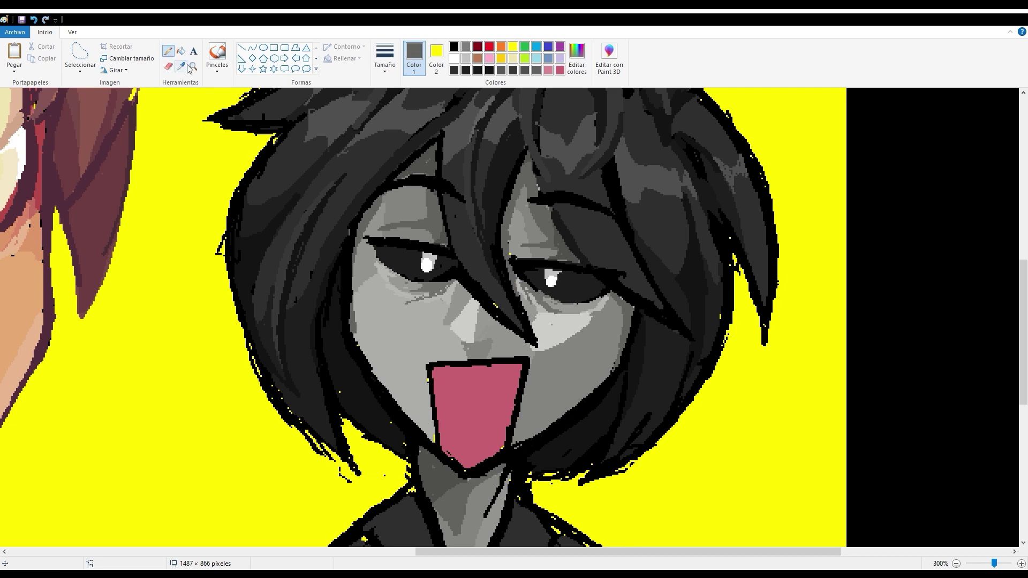
pyautogui.click(724, 320)
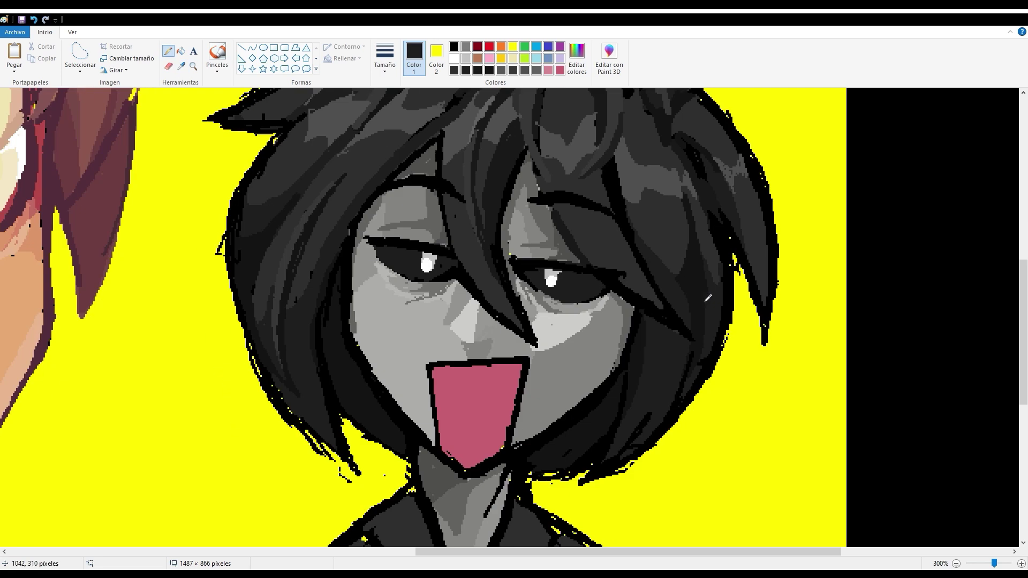
# Outline a slanted shadow across the upper part of the second character's mouth and fill it with dark pink
pyautogui.scroll(-5, 712, 305)
pyautogui.scroll(5, 382, 281)
pyautogui.moveTo(433, 375)
pyautogui.mouseDown()
pyautogui.moveTo(514, 396)
pyautogui.moveTo(439, 407)
pyautogui.mouseUp()
pyautogui.click(181, 66)
pyautogui.click(433, 373)
pyautogui.keyDown('ctrl'); pyautogui.scroll(1, 564, 383); pyautogui.keyUp('ctrl')
pyautogui.click(563, 383)
pyautogui.keyDown('ctrl'); pyautogui.scroll(-3, 563, 383); pyautogui.keyUp('ctrl')
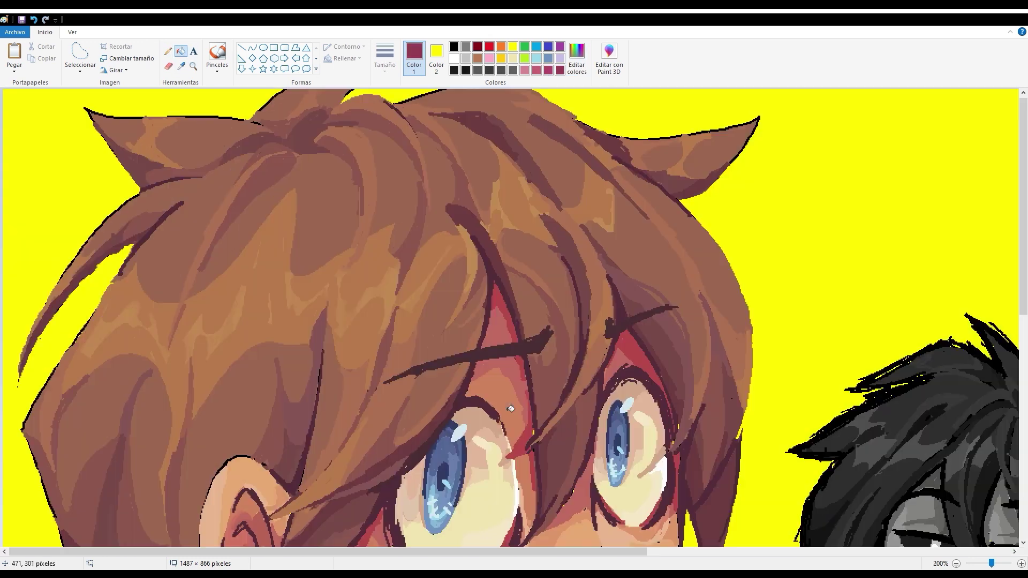
pyautogui.keyDown('ctrl'); pyautogui.scroll(3, 735, 424); pyautogui.keyUp('ctrl')
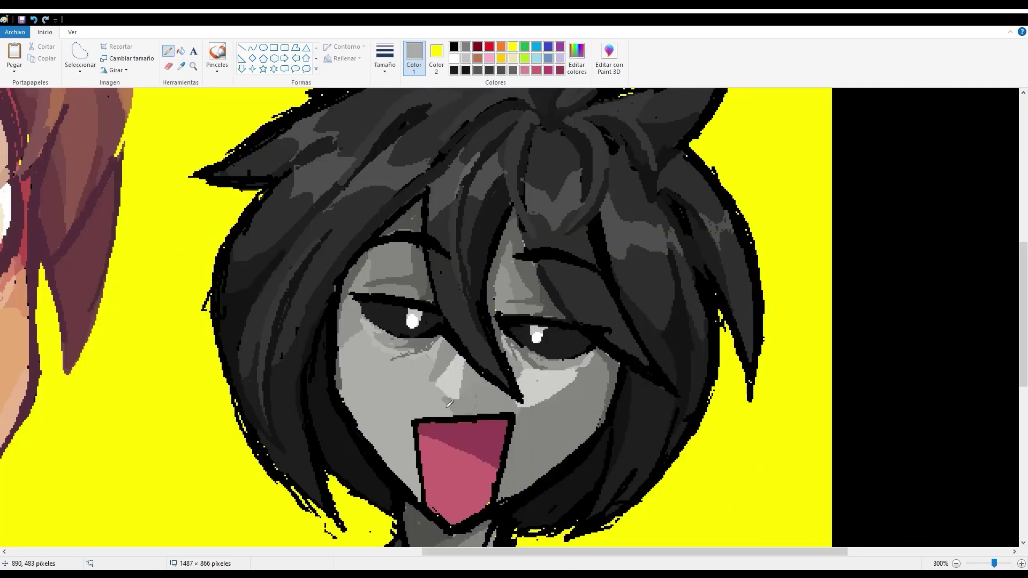
# Shade both sides of the second character's collar with a darker grey sampled from the drawing
pyautogui.keyDown('ctrl'); pyautogui.scroll(-3, 450, 402); pyautogui.keyUp('ctrl')
pyautogui.keyDown('ctrl'); pyautogui.scroll(2, 450, 402); pyautogui.keyUp('ctrl')
pyautogui.click(181, 65)
pyautogui.hscroll(-1, 750, 268)
pyautogui.click(1012, 266)
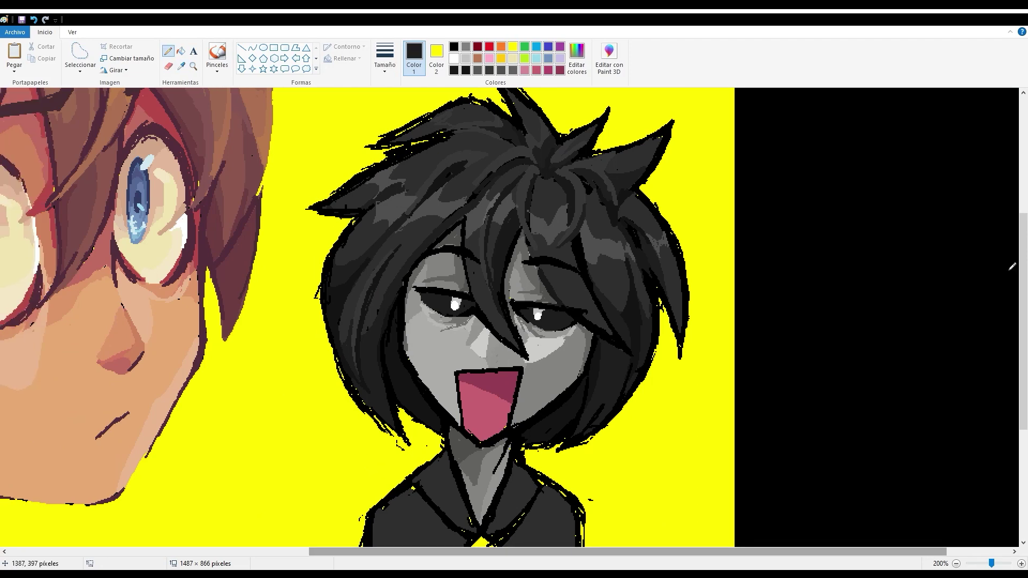
pyautogui.scroll(-3, 1012, 266)
pyautogui.hscroll(1, 750, 375)
pyautogui.scroll(4, 696, 402)
pyautogui.scroll(-4, 643, 433)
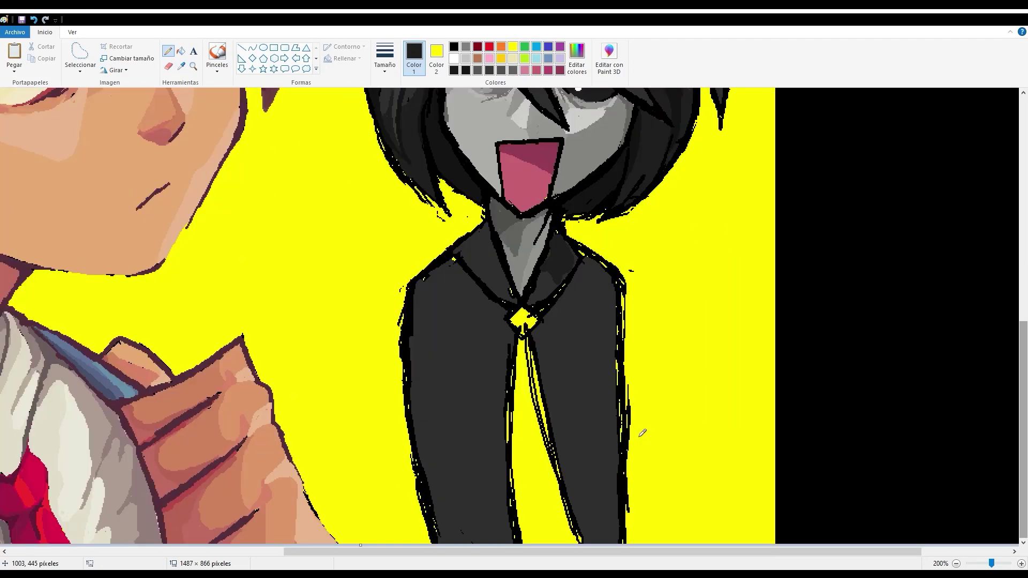
pyautogui.moveTo(495, 255)
pyautogui.mouseDown()
pyautogui.moveTo(506, 289)
pyautogui.moveTo(605, 300)
pyautogui.moveTo(513, 293)
pyautogui.mouseUp()
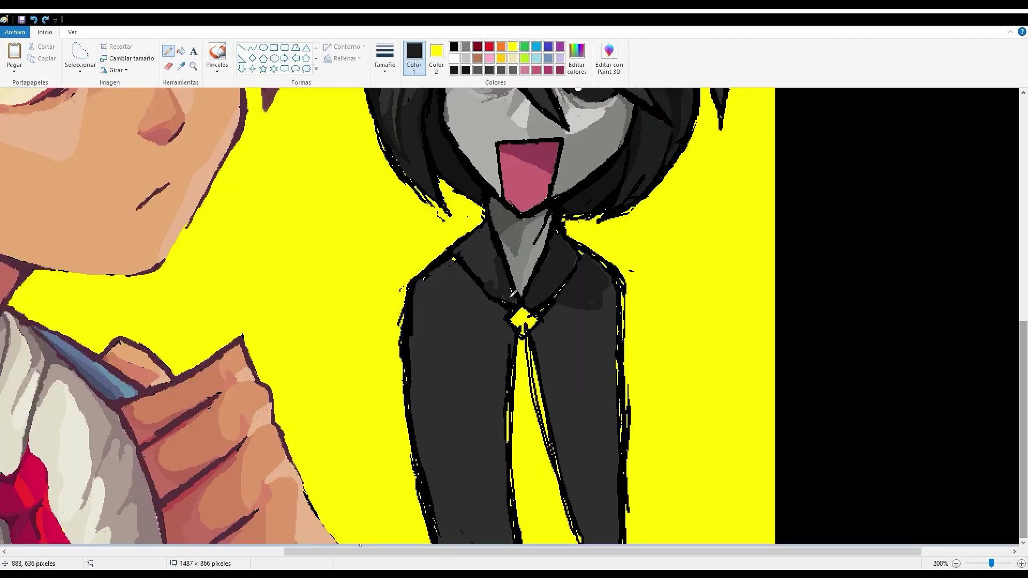
# Outline a shadow along the inner edge of the jacket and fill the jacket's shaded half with darker grey
pyautogui.moveTo(503, 339); pyautogui.dragTo(442, 517)
pyautogui.click(181, 51)
pyautogui.click(600, 375)
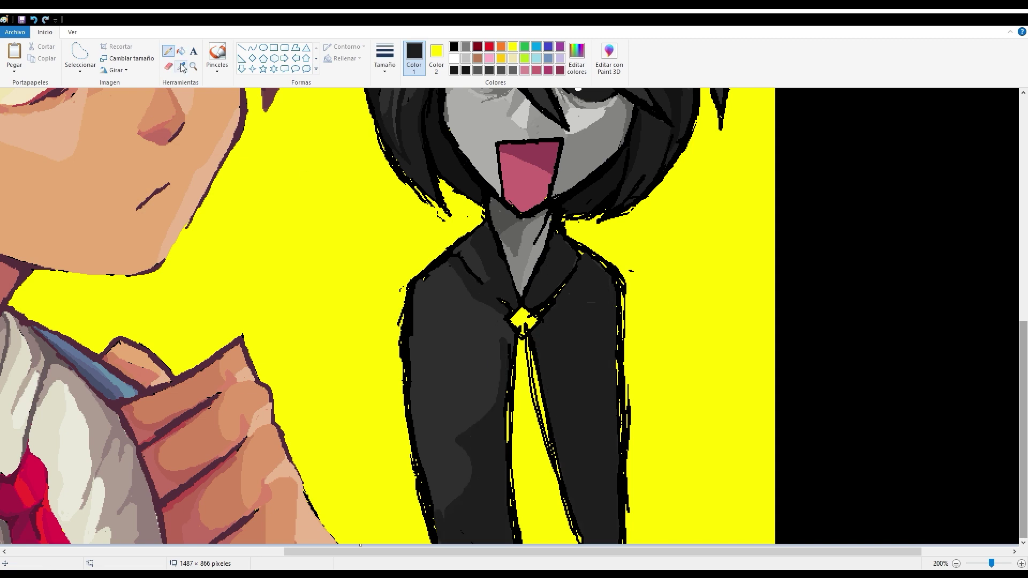
# Paint fold shadows and soft lighter patches across the jacket and collar in sampled dark greys
pyautogui.click(168, 51)
pyautogui.moveTo(482, 385)
pyautogui.mouseDown()
pyautogui.moveTo(500, 472)
pyautogui.moveTo(472, 536)
pyautogui.mouseUp()
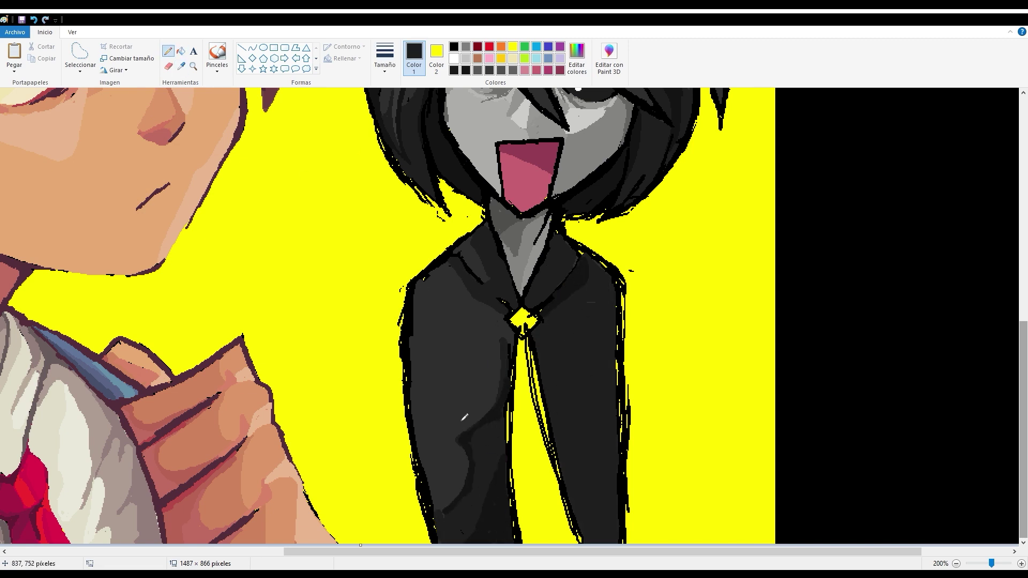
pyautogui.hotkey('ctrl', 'z')
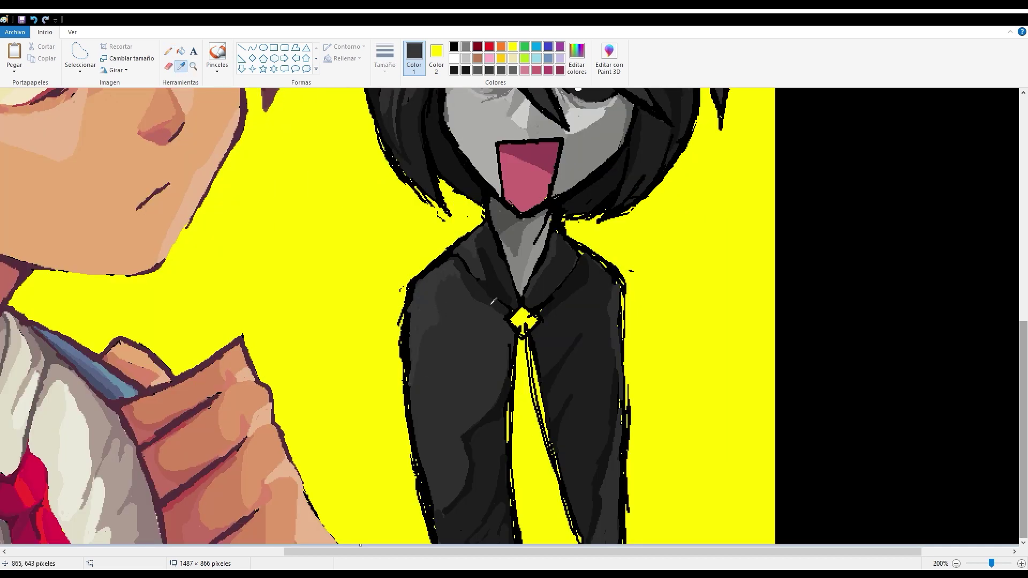
pyautogui.click(492, 303)
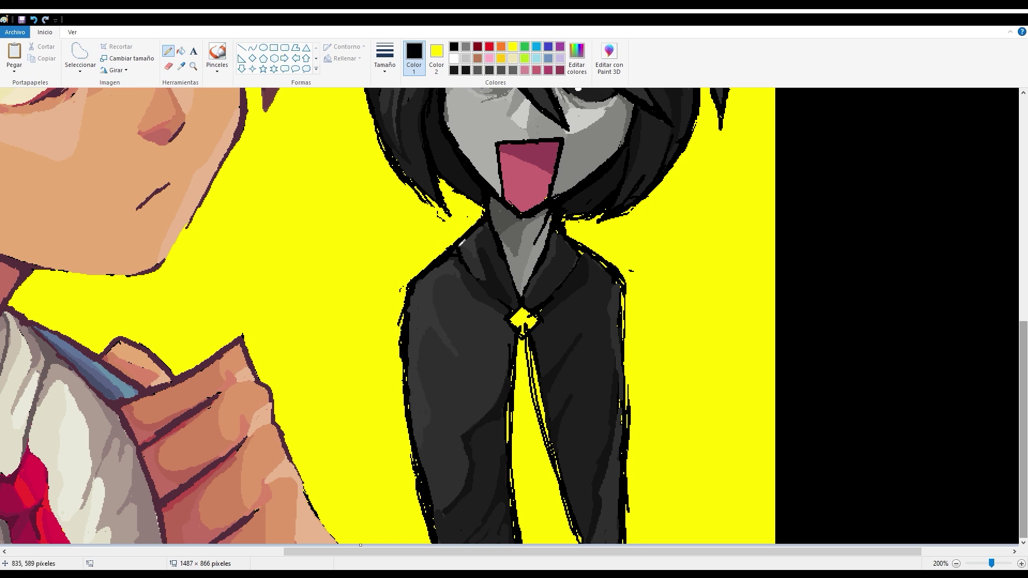
# Redraw the collar edges and the jacket's front opening with thick black lines
pyautogui.moveTo(460, 247); pyautogui.dragTo(504, 310)
pyautogui.moveTo(578, 239); pyautogui.dragTo(517, 302)
pyautogui.moveTo(519, 370); pyautogui.dragTo(506, 442)
pyautogui.moveTo(529, 348); pyautogui.dragTo(547, 411)
# Fill the second character's tie and knot with crimson sampled from the first character's tie and add dark and bright red streaks
pyautogui.click(181, 66)
pyautogui.click(32, 498)
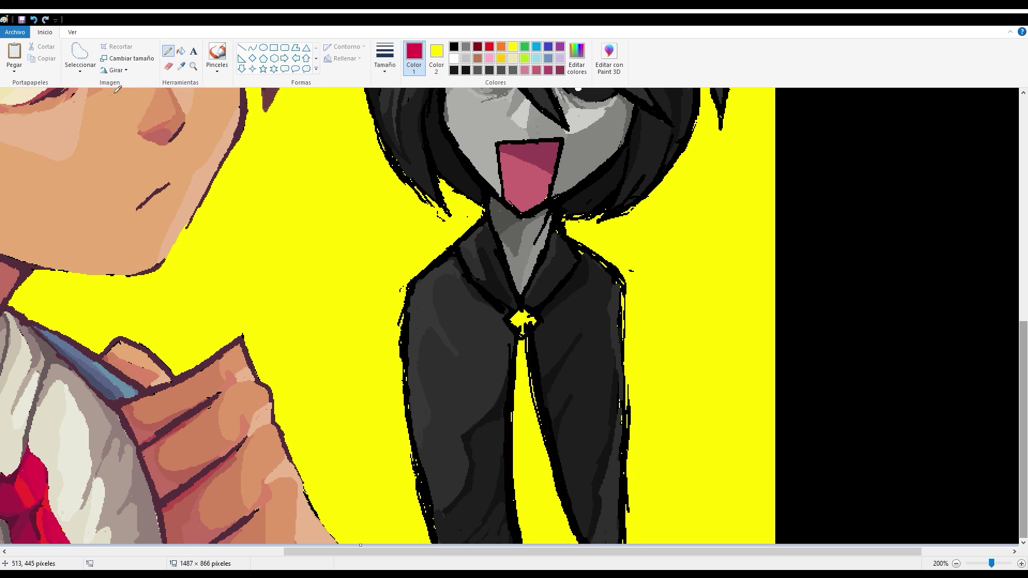
pyautogui.click(180, 50)
pyautogui.hscroll(-3, 375, 322)
pyautogui.click(638, 406)
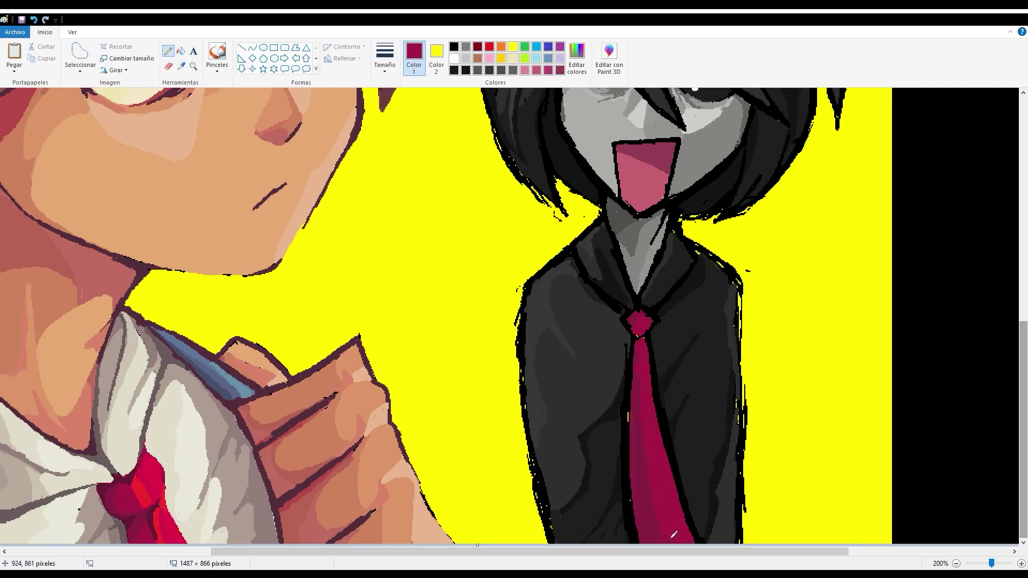
pyautogui.moveTo(669, 528); pyautogui.dragTo(631, 350)
pyautogui.moveTo(645, 541); pyautogui.dragTo(642, 396)
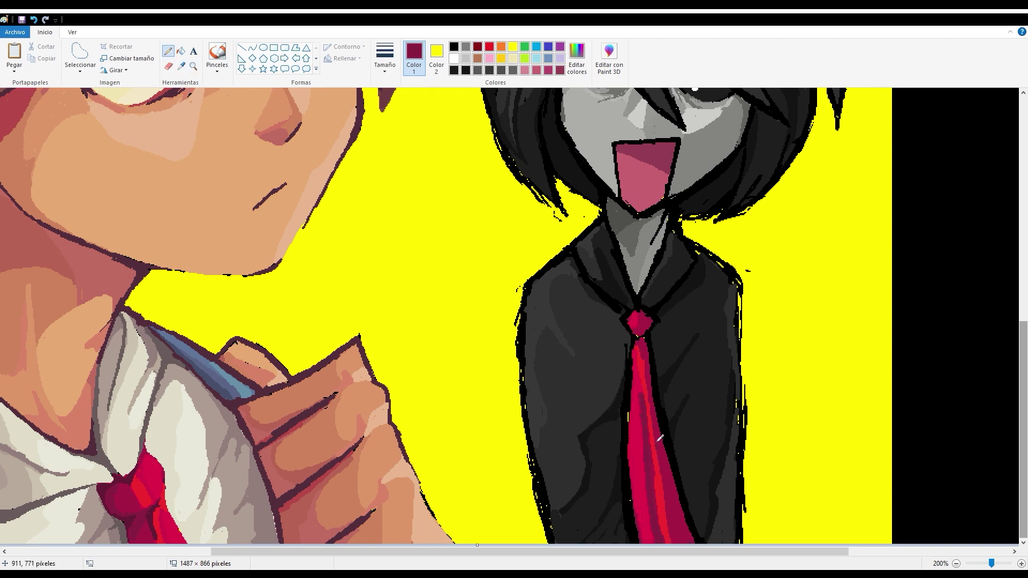
# Scribble loose black hatching around the second character's left outline, top hair spikes and lower right sleeve
pyautogui.click(455, 46)
pyautogui.scroll(5, 482, 321)
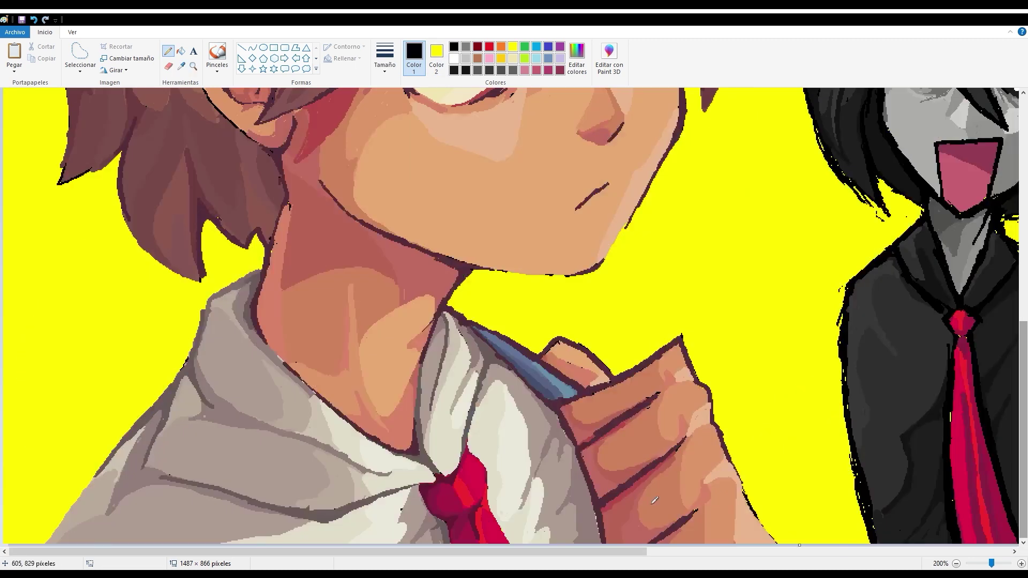
pyautogui.hotkey('ctrl', 'pagedown')
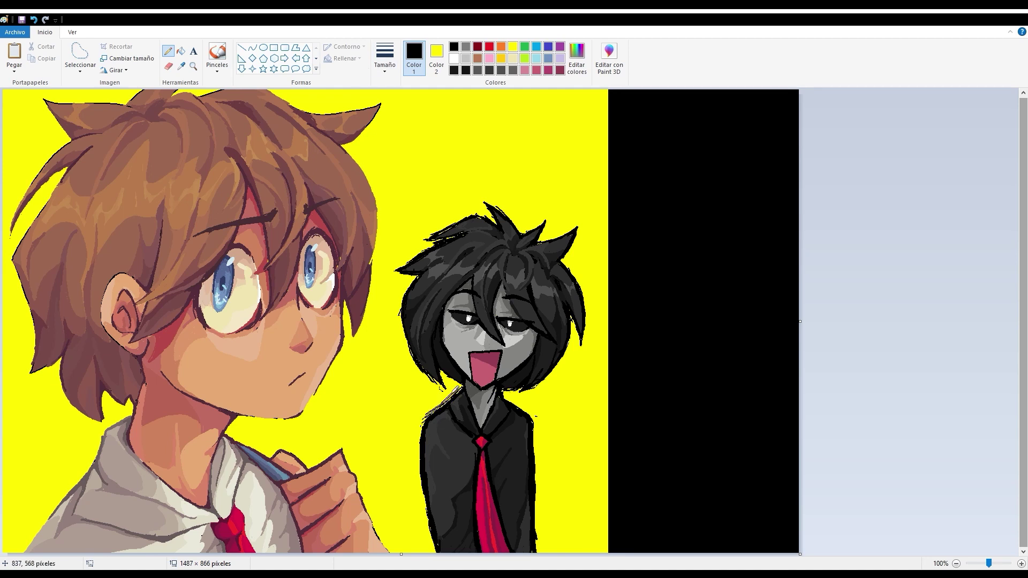
pyautogui.moveTo(422, 495); pyautogui.dragTo(413, 540)
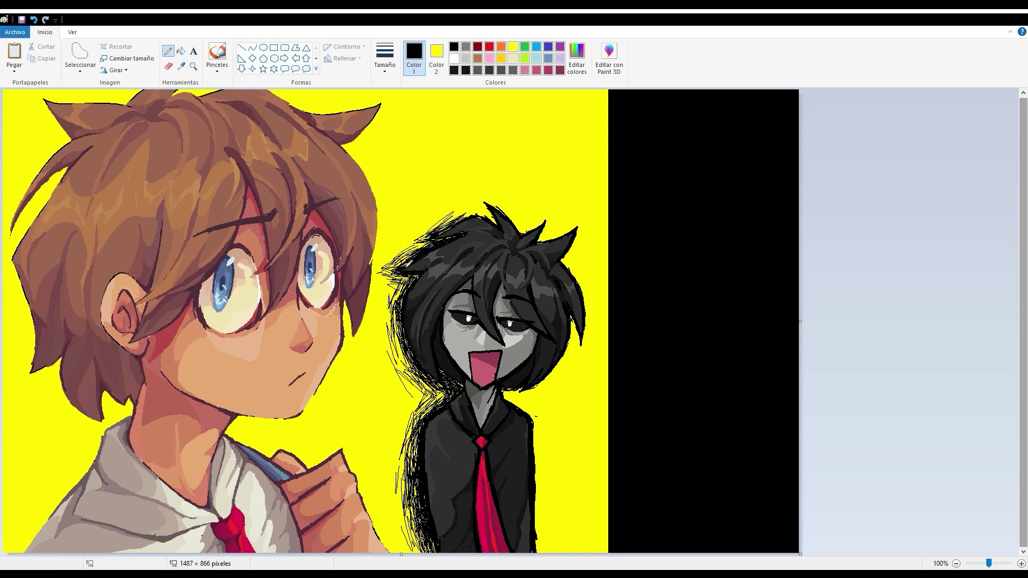
pyautogui.moveTo(542, 551); pyautogui.dragTo(538, 477)
pyautogui.moveTo(544, 219)
pyautogui.mouseDown()
pyautogui.moveTo(523, 234)
pyautogui.moveTo(528, 246)
pyautogui.mouseUp()
pyautogui.moveTo(472, 192); pyautogui.dragTo(535, 233)
pyautogui.moveTo(554, 207); pyautogui.dragTo(541, 241)
pyautogui.moveTo(586, 217); pyautogui.dragTo(568, 276)
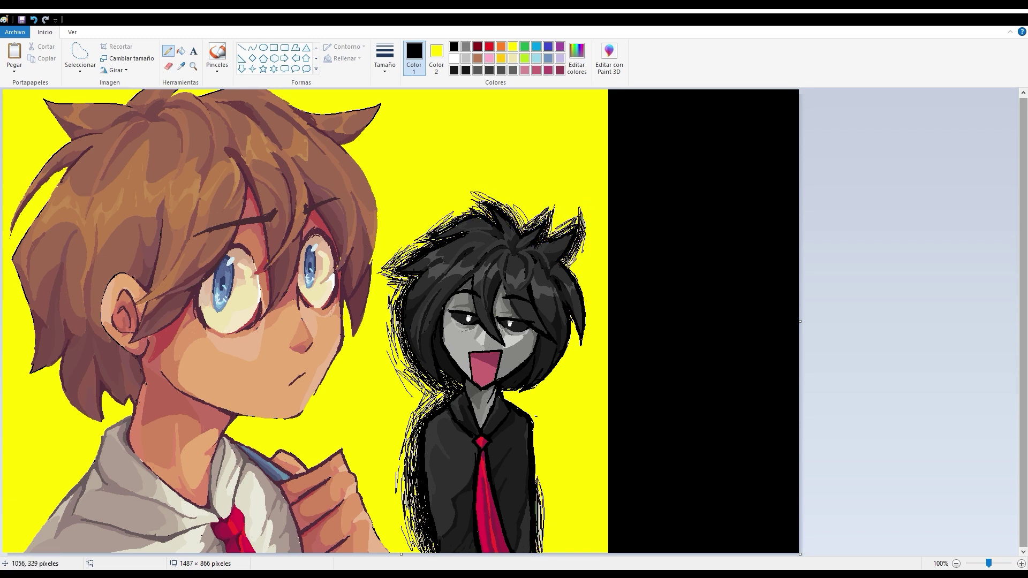
# Flip the picture horizontally and hatch black strokes around the unhatched side of the second character's hair
pyautogui.click(116, 70)
pyautogui.click(113, 120)
pyautogui.moveTo(219, 263)
pyautogui.mouseDown()
pyautogui.moveTo(212, 346)
pyautogui.moveTo(234, 350)
pyautogui.moveTo(257, 396)
pyautogui.mouseUp()
pyautogui.moveTo(230, 337); pyautogui.dragTo(278, 391)
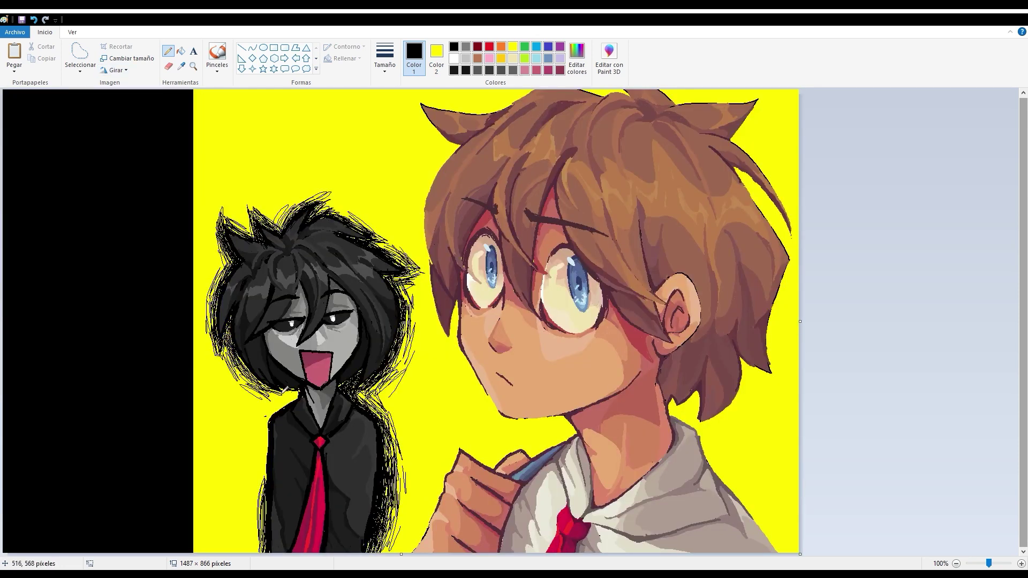
pyautogui.moveTo(207, 257); pyautogui.dragTo(214, 374)
pyautogui.moveTo(236, 356); pyautogui.dragTo(227, 375)
# Hatch black strokes along the unhatched side of the second character's jacket and lower hair, and flip the picture back
pyautogui.moveTo(261, 482); pyautogui.dragTo(252, 557)
pyautogui.moveTo(257, 428)
pyautogui.mouseDown()
pyautogui.moveTo(246, 552)
pyautogui.moveTo(257, 552)
pyautogui.mouseUp()
pyautogui.moveTo(265, 429); pyautogui.dragTo(264, 471)
pyautogui.moveTo(228, 338); pyautogui.dragTo(263, 386)
pyautogui.moveTo(265, 415); pyautogui.dragTo(261, 438)
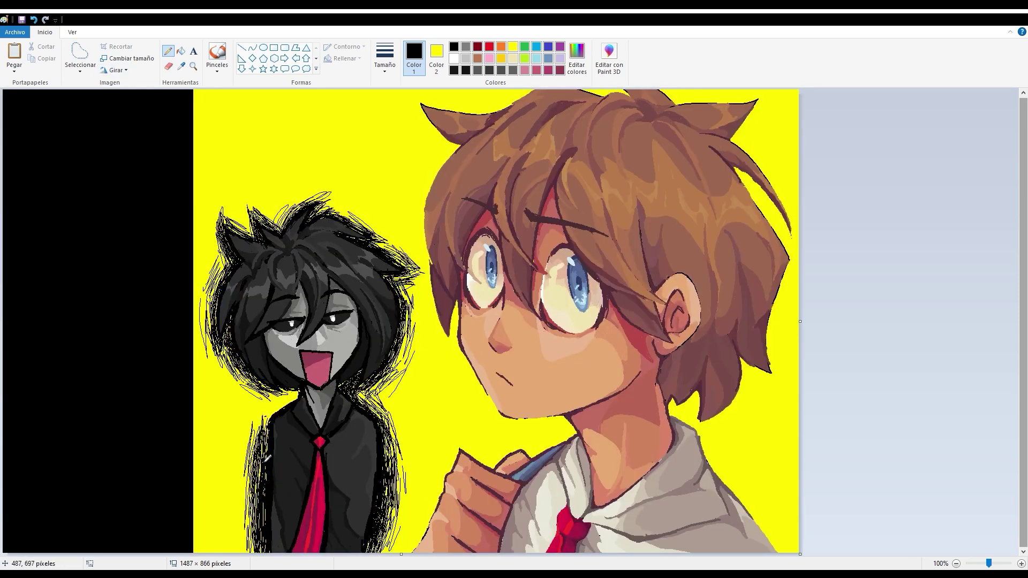
pyautogui.moveTo(249, 482); pyautogui.dragTo(236, 551)
pyautogui.moveTo(256, 527); pyautogui.dragTo(246, 553)
pyautogui.moveTo(271, 429); pyautogui.dragTo(251, 467)
pyautogui.moveTo(294, 397); pyautogui.dragTo(249, 431)
pyautogui.click(116, 71)
pyautogui.click(112, 120)
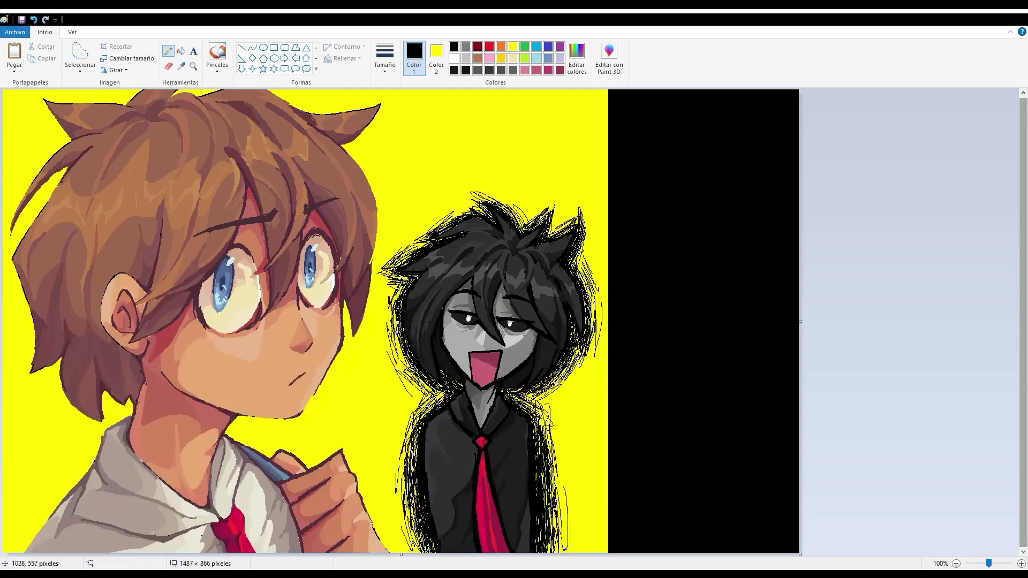
# Narrow the canvas to 1131 × 866 pixels, cutting off the black area beside the yellow background
pyautogui.moveTo(800, 321); pyautogui.dragTo(611, 324)
pyautogui.keyDown('ctrl'); pyautogui.scroll(2, 614, 340); pyautogui.keyUp('ctrl')
pyautogui.scroll(3, 803, 267)
pyautogui.keyDown('ctrl'); pyautogui.scroll(-2, 766, 298); pyautogui.keyUp('ctrl')
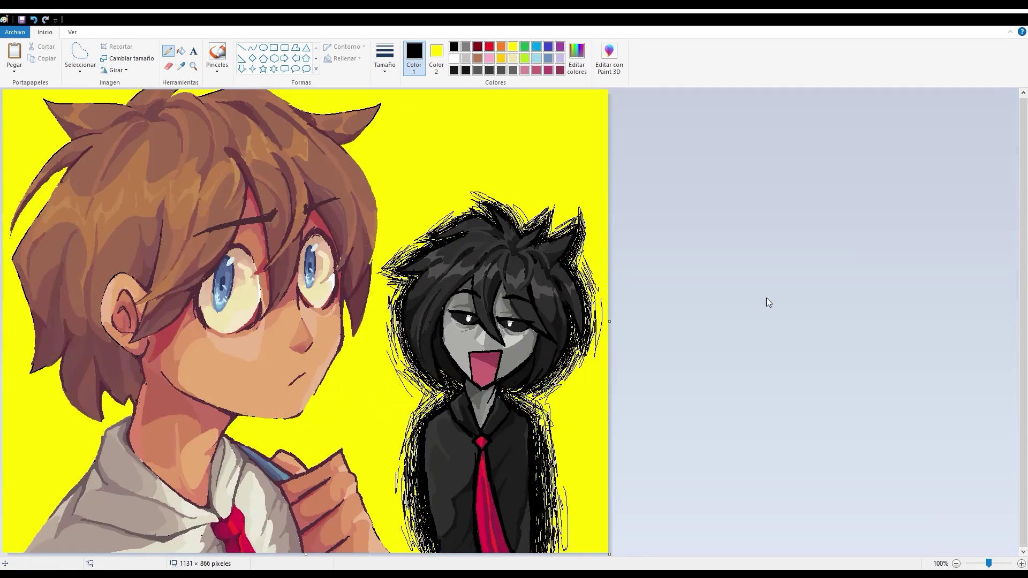
# Select the second character with its hatching and scale it down slightly toward the picture's lower right corner
pyautogui.click(80, 54)
pyautogui.moveTo(608, 553)
pyautogui.mouseDown()
pyautogui.moveTo(365, 147)
pyautogui.moveTo(381, 174)
pyautogui.mouseUp()
pyautogui.click(664, 397)
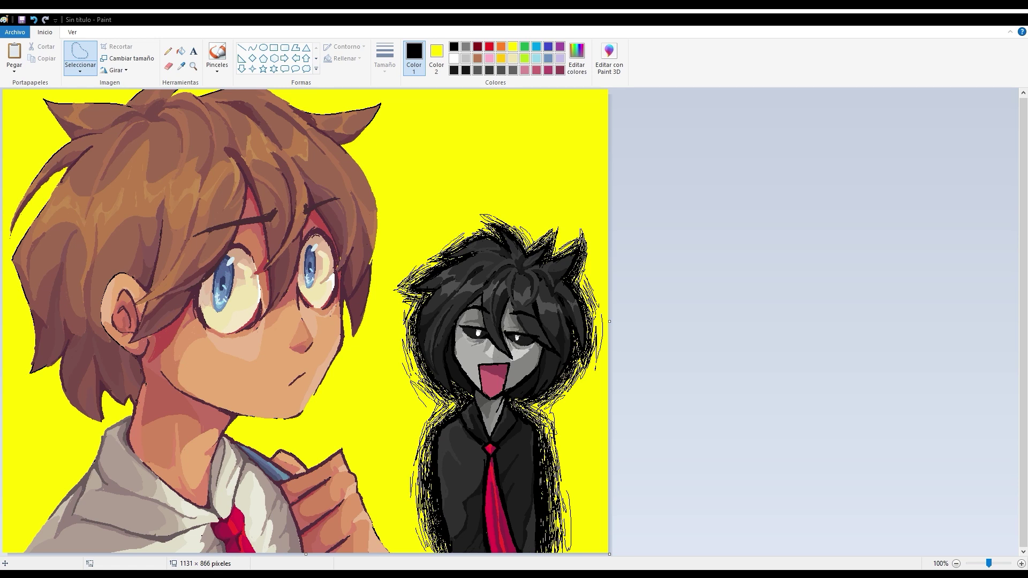
# Scribble a white patch on the yellow background above the second character, undoing the first strokes
pyautogui.click(168, 51)
pyautogui.click(454, 57)
pyautogui.moveTo(418, 105)
pyautogui.mouseDown()
pyautogui.moveTo(436, 201)
pyautogui.moveTo(458, 122)
pyautogui.mouseUp()
pyautogui.hotkey('ctrl', 'z')
pyautogui.hotkey('ctrl', 'z')
pyautogui.moveTo(413, 229)
pyautogui.mouseDown()
pyautogui.moveTo(409, 160)
pyautogui.moveTo(423, 230)
pyautogui.moveTo(482, 161)
pyautogui.moveTo(557, 161)
pyautogui.mouseUp()
# Paint a thick letter H in a custom dark red on the white patch above the second character
pyautogui.click(489, 46)
pyautogui.click(560, 69)
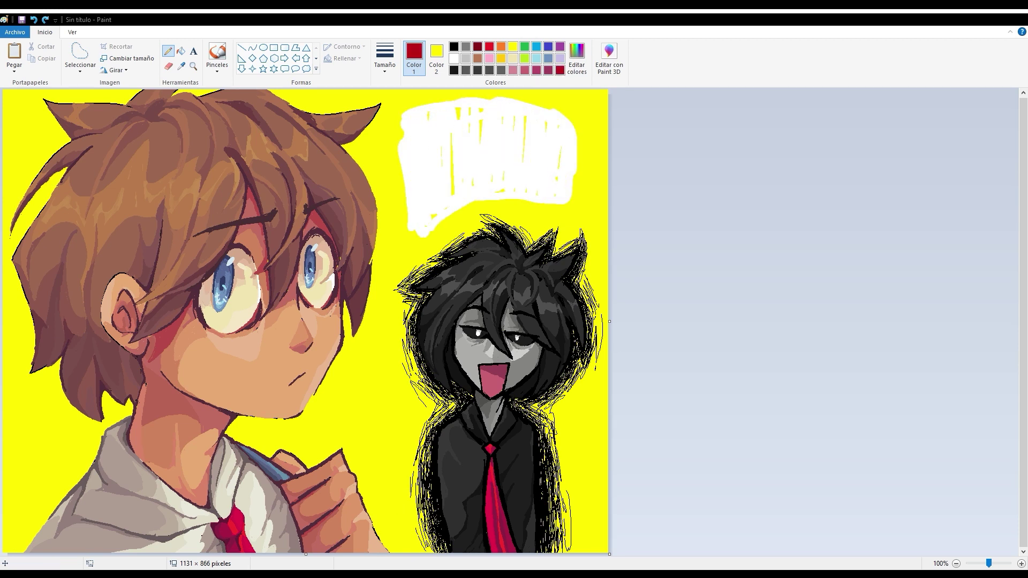
pyautogui.moveTo(423, 118)
pyautogui.mouseDown()
pyautogui.moveTo(428, 217)
pyautogui.moveTo(436, 115)
pyautogui.mouseUp()
pyautogui.moveTo(442, 156); pyautogui.dragTo(469, 153)
pyautogui.moveTo(471, 110); pyautogui.dragTo(466, 198)
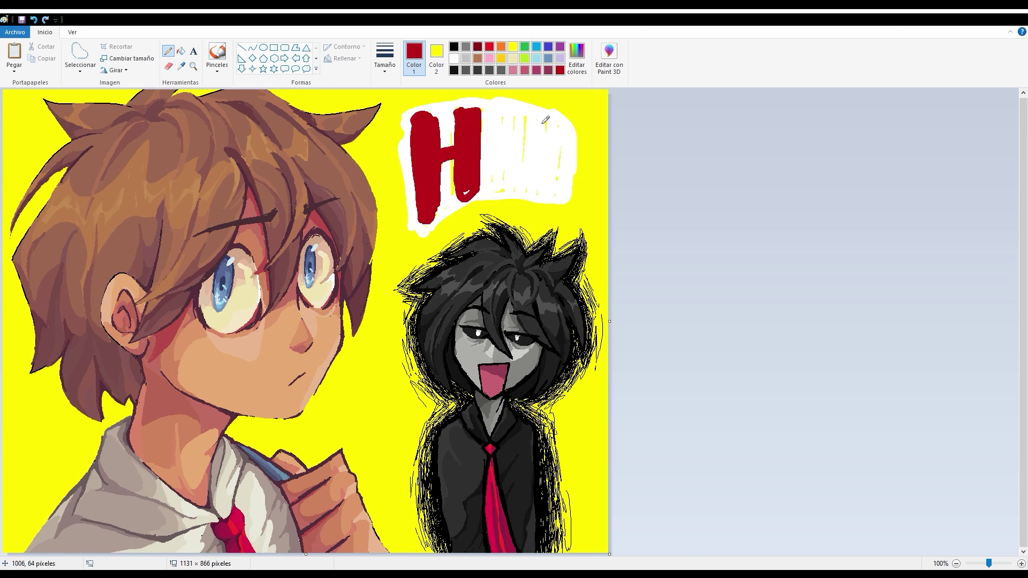
# Paint a thick dark red letter S beside the H on the white patch, and make white the secondary colour
pyautogui.moveTo(559, 131); pyautogui.dragTo(506, 182)
pyautogui.moveTo(514, 115); pyautogui.dragTo(535, 176)
pyautogui.click(436, 54)
pyautogui.click(454, 58)
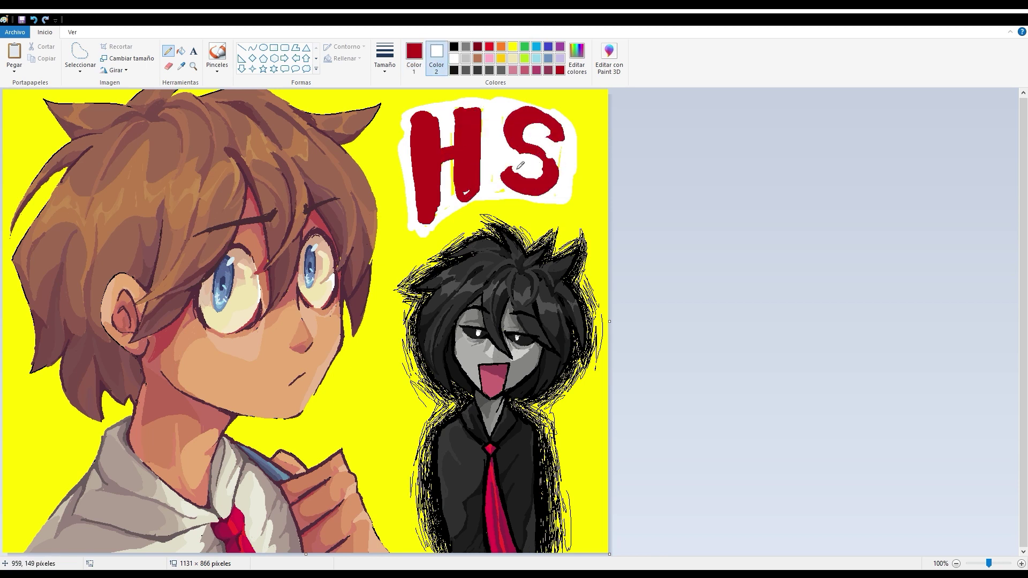
# Thicken the S in dark red and reshape the H by trimming it in white and repainting its strokes
pyautogui.click(414, 53)
pyautogui.moveTo(562, 123); pyautogui.dragTo(506, 172)
pyautogui.moveTo(423, 159); pyautogui.dragTo(460, 161)
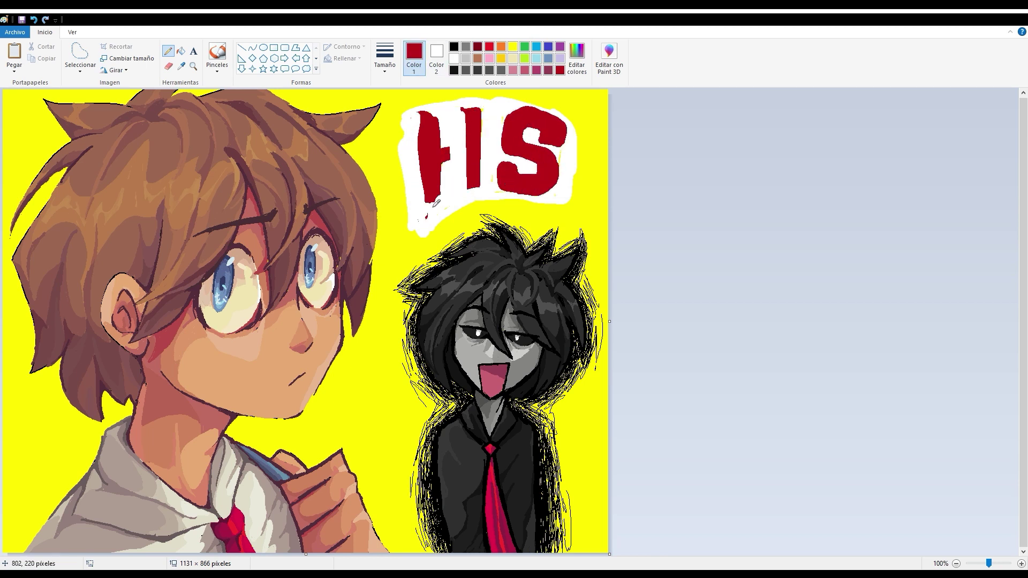
pyautogui.moveTo(423, 112)
pyautogui.mouseDown()
pyautogui.moveTo(426, 212)
pyautogui.moveTo(436, 116)
pyautogui.moveTo(463, 167)
pyautogui.moveTo(431, 156)
pyautogui.mouseUp()
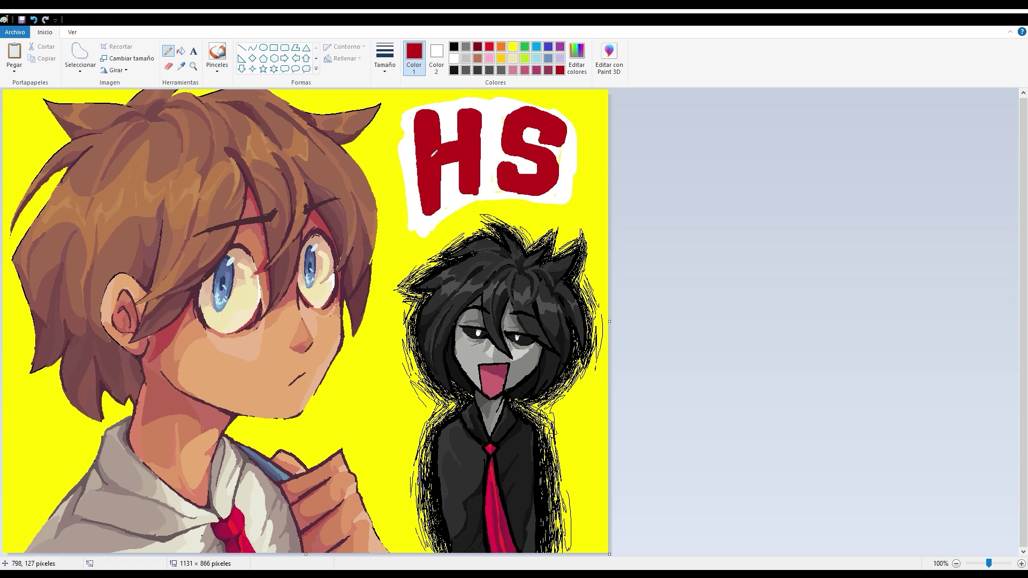
# Paint a smaller white letter F with a dark red inner outline between the H and the S
pyautogui.click(454, 58)
pyautogui.moveTo(480, 126); pyautogui.dragTo(471, 187)
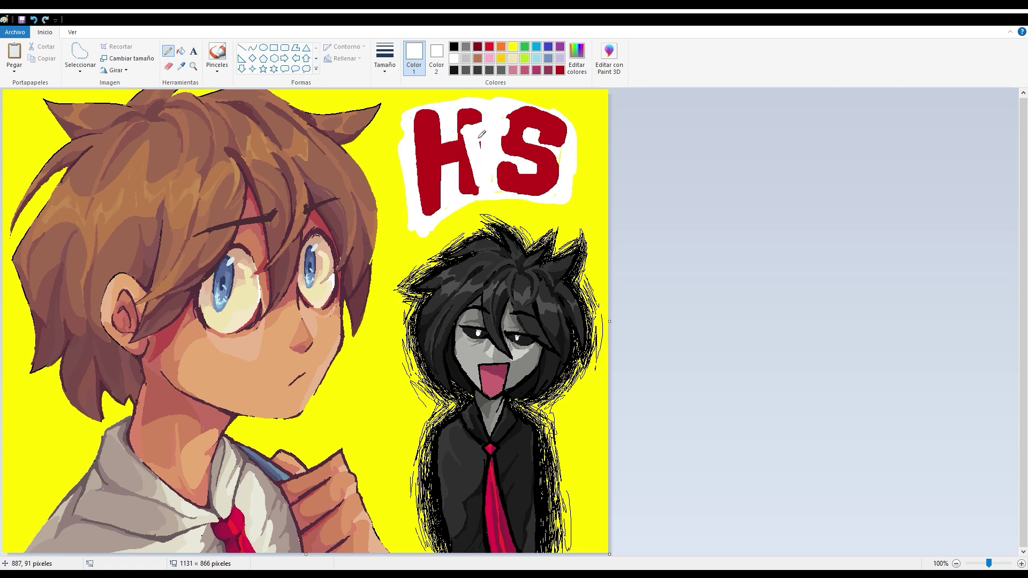
pyautogui.moveTo(476, 123)
pyautogui.mouseDown()
pyautogui.moveTo(508, 151)
pyautogui.moveTo(480, 139)
pyautogui.moveTo(488, 161)
pyautogui.mouseUp()
pyautogui.click(181, 65)
pyautogui.click(429, 139)
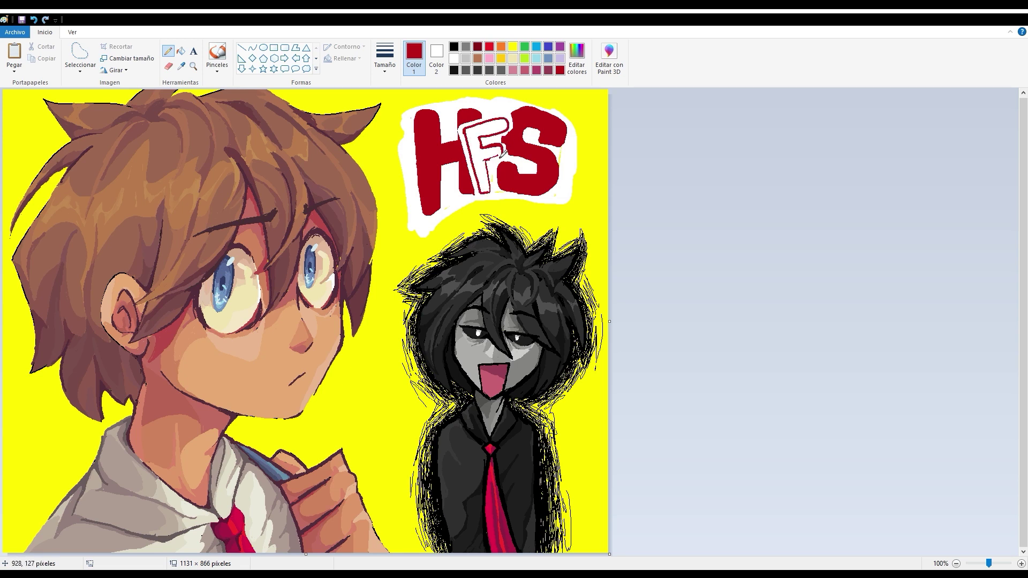
# Trim the white border around the HFS letters with yellow so it follows their shape closely
pyautogui.click(514, 47)
pyautogui.click(454, 58)
pyautogui.click(514, 47)
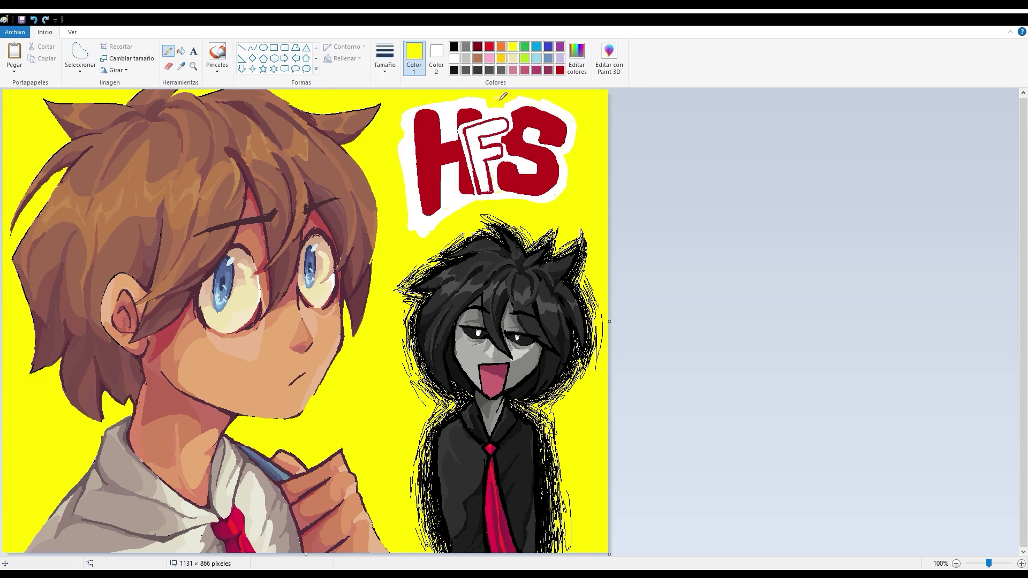
pyautogui.moveTo(408, 110); pyautogui.dragTo(405, 219)
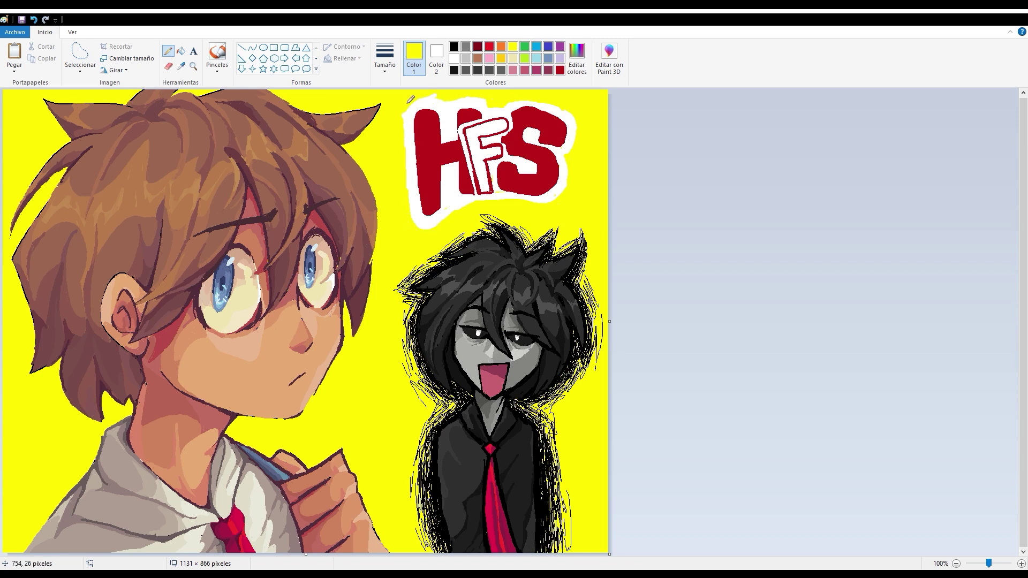
# Set the secondary colour to yellow and delete the whole HFS title area above the second character
pyautogui.click(436, 53)
pyautogui.click(513, 47)
pyautogui.click(80, 54)
pyautogui.moveTo(388, 89); pyautogui.dragTo(608, 239)
pyautogui.moveTo(608, 89); pyautogui.dragTo(599, 100)
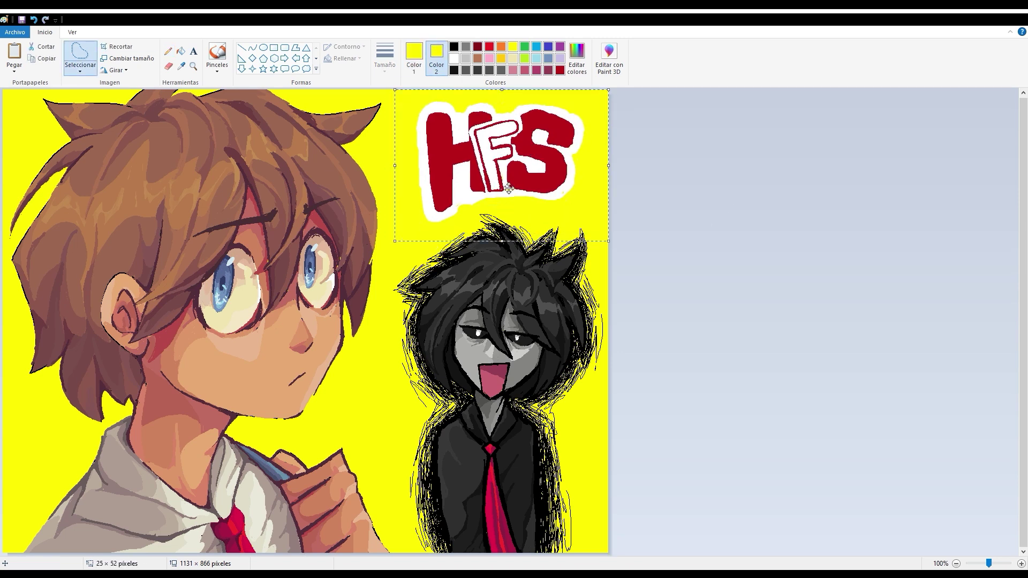
pyautogui.press('Delete')
pyautogui.click(34, 19)
pyautogui.click(45, 20)
# Draw the red outline of a slanted block letter F above the second character
pyautogui.click(489, 47)
pyautogui.click(168, 51)
pyautogui.moveTo(420, 215); pyautogui.dragTo(487, 119)
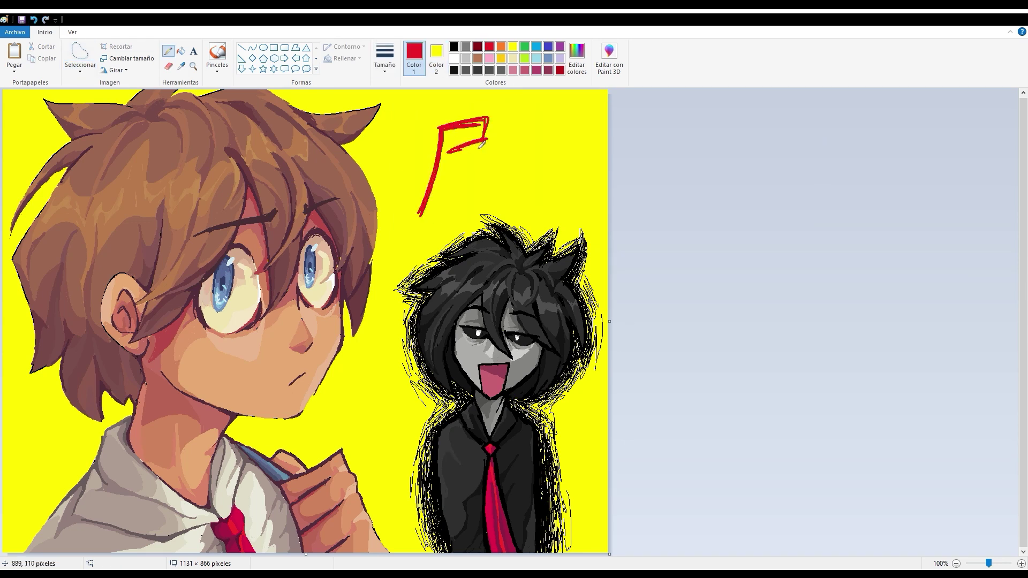
pyautogui.moveTo(458, 150); pyautogui.dragTo(444, 220)
pyautogui.moveTo(429, 182); pyautogui.dragTo(415, 229)
# Draw white outlines of slanted block letters H and S beside the F
pyautogui.click(454, 58)
pyautogui.moveTo(479, 201)
pyautogui.mouseDown()
pyautogui.moveTo(537, 113)
pyautogui.moveTo(509, 204)
pyautogui.mouseUp()
pyautogui.moveTo(589, 121)
pyautogui.mouseDown()
pyautogui.moveTo(557, 153)
pyautogui.moveTo(530, 206)
pyautogui.mouseUp()
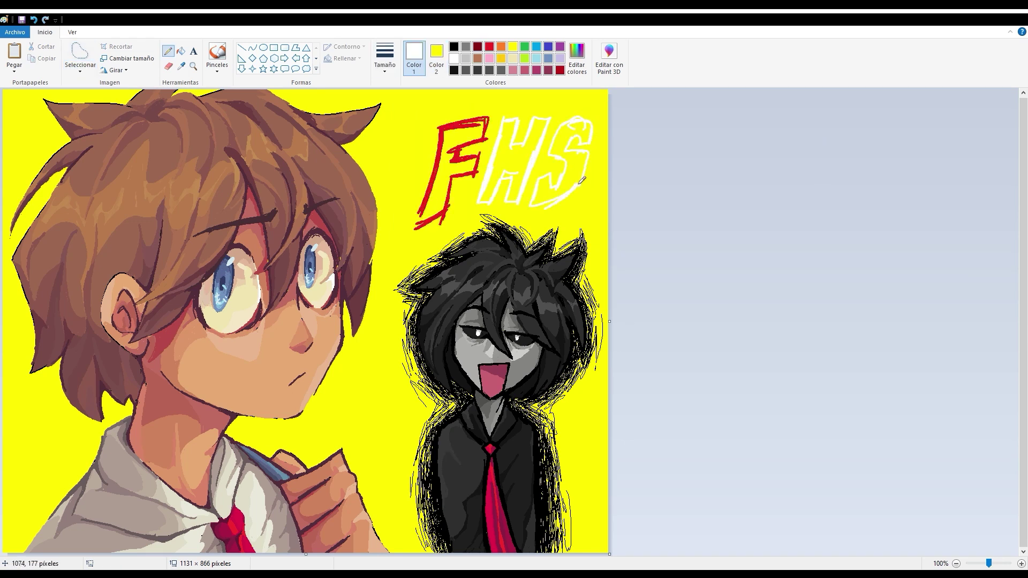
# Fill the H and S with red and the F with white, and return to the Pencil tool
pyautogui.click(488, 47)
pyautogui.click(180, 51)
pyautogui.click(572, 173)
pyautogui.click(572, 173)
pyautogui.click(454, 59)
pyautogui.click(448, 161)
pyautogui.click(167, 51)
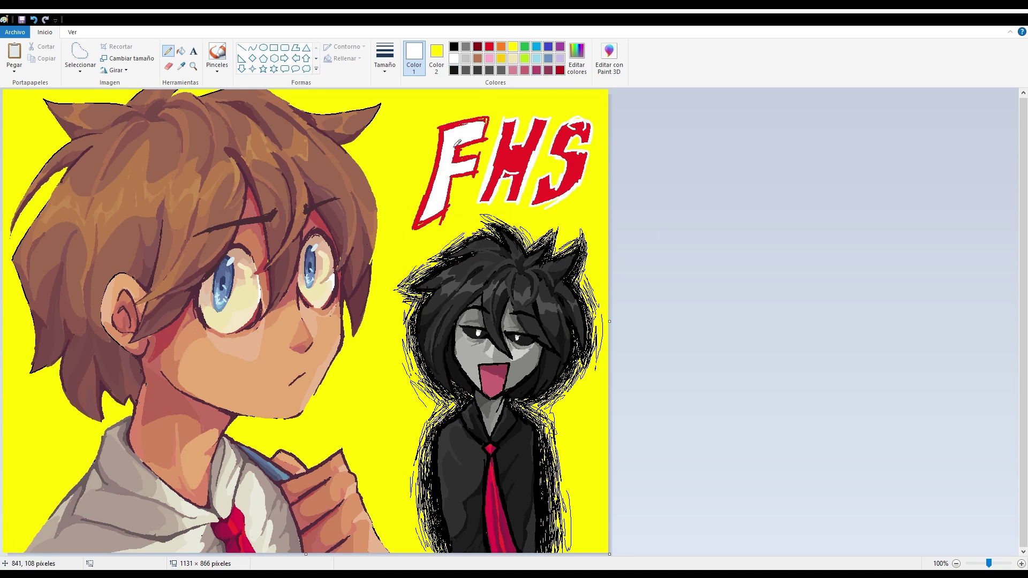
# Clean up the edges and gaps of the FHS letters with red, yellow and white strokes
pyautogui.click(489, 47)
pyautogui.click(513, 47)
pyautogui.click(454, 58)
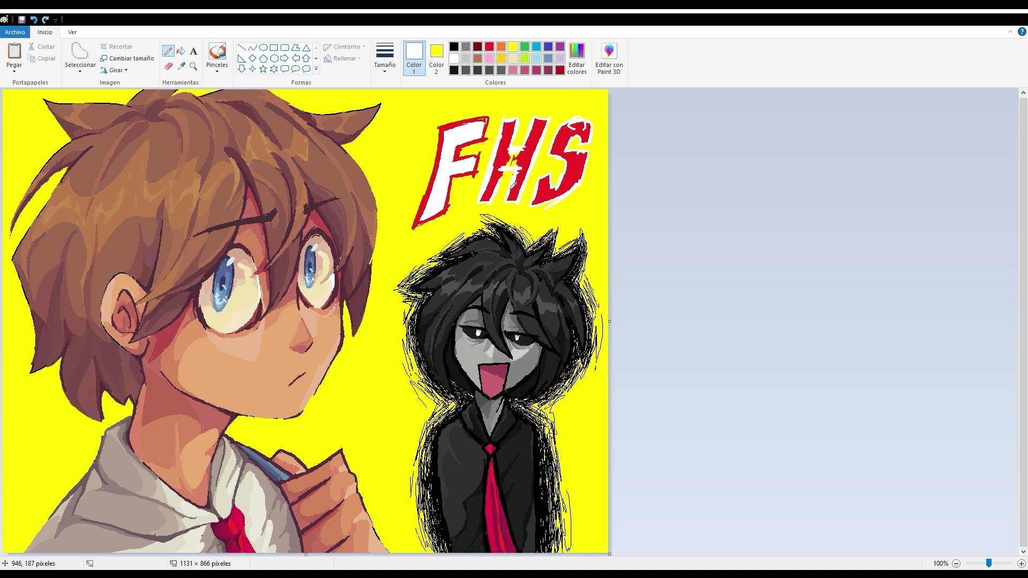
pyautogui.click(489, 47)
pyautogui.click(512, 46)
pyautogui.click(489, 46)
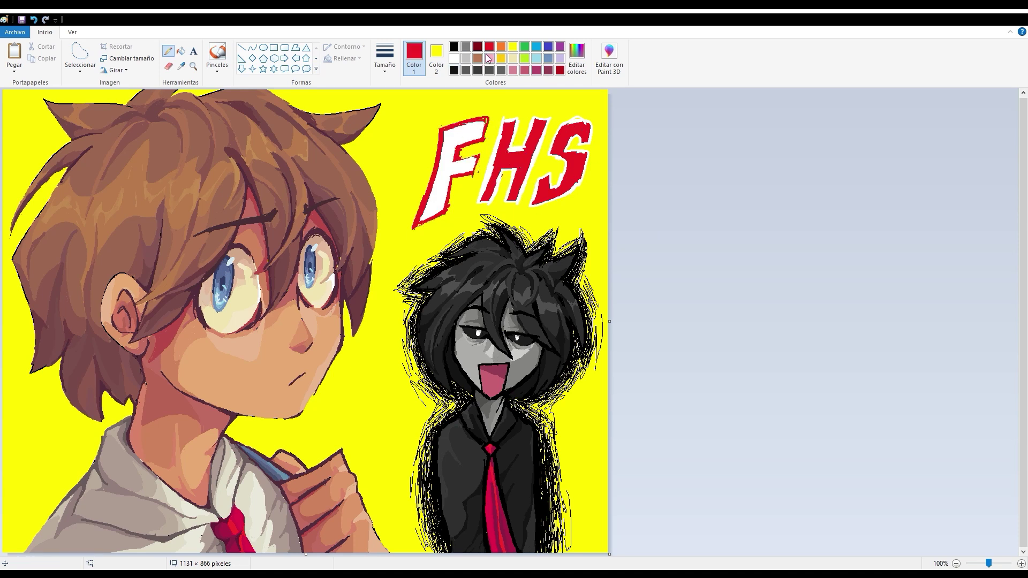
# Add more black hatching around the second character's hair spikes and body
pyautogui.click(512, 46)
pyautogui.click(454, 47)
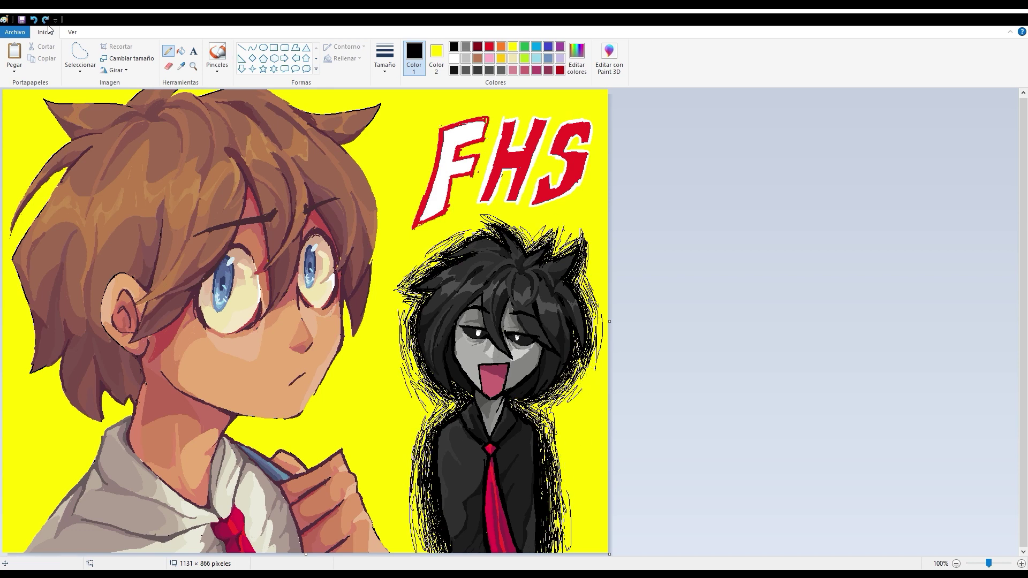
# Handwrite the artist's handle in white along the first character's raised hand, undoing the first attempt beneath the chin
pyautogui.click(454, 58)
pyautogui.scroll(1, 785, 248)
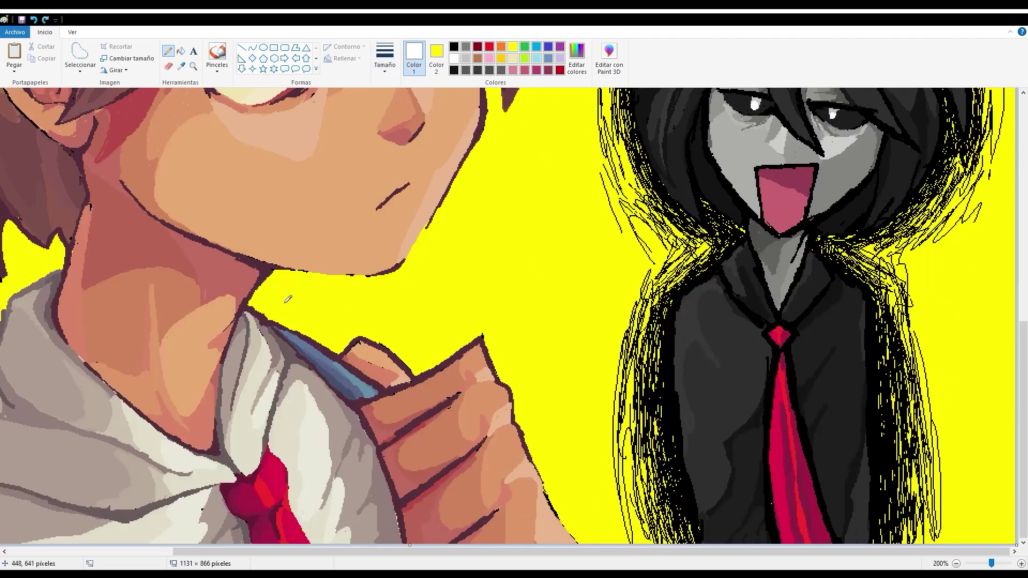
pyautogui.moveTo(286, 301); pyautogui.dragTo(323, 332)
pyautogui.hotkey('ctrl', 'z')
pyautogui.hotkey('ctrl', 'z')
pyautogui.hotkey('ctrl', 'z')
pyautogui.moveTo(498, 364)
pyautogui.mouseDown()
pyautogui.moveTo(509, 356)
pyautogui.moveTo(538, 410)
pyautogui.mouseUp()
pyautogui.moveTo(539, 453); pyautogui.dragTo(558, 489)
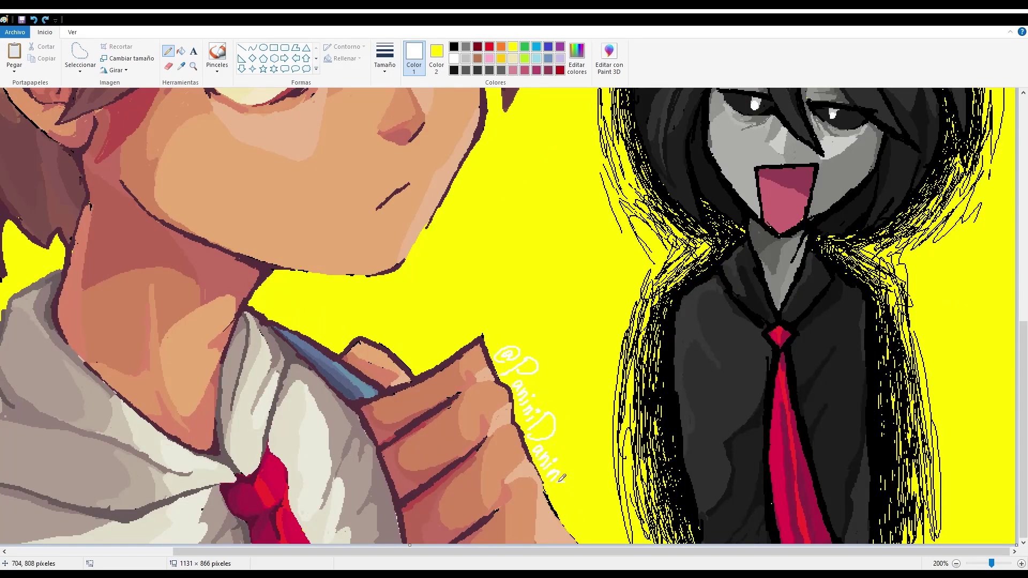
pyautogui.keyDown('ctrl'); pyautogui.scroll(-1, 562, 478); pyautogui.keyUp('ctrl')
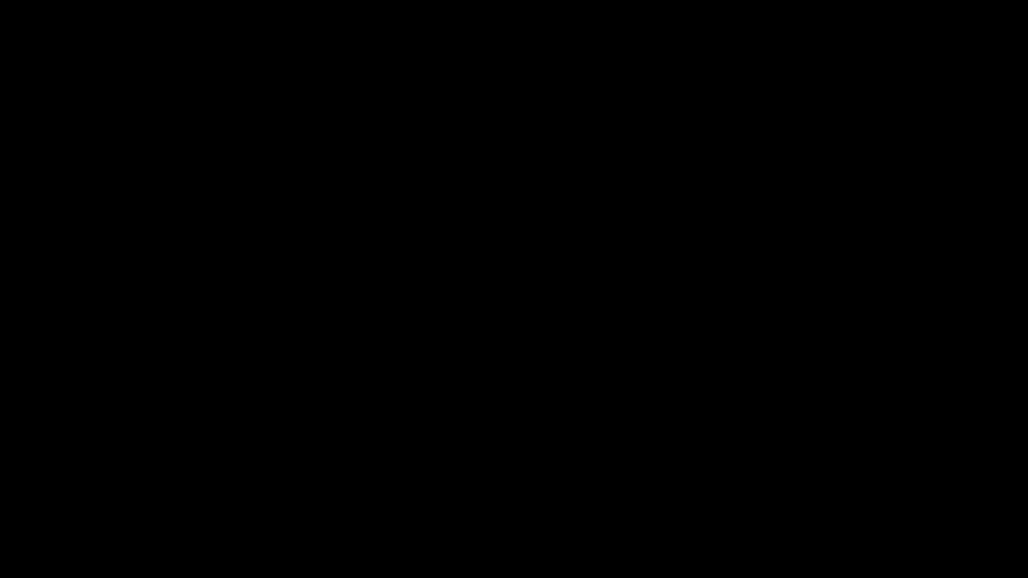